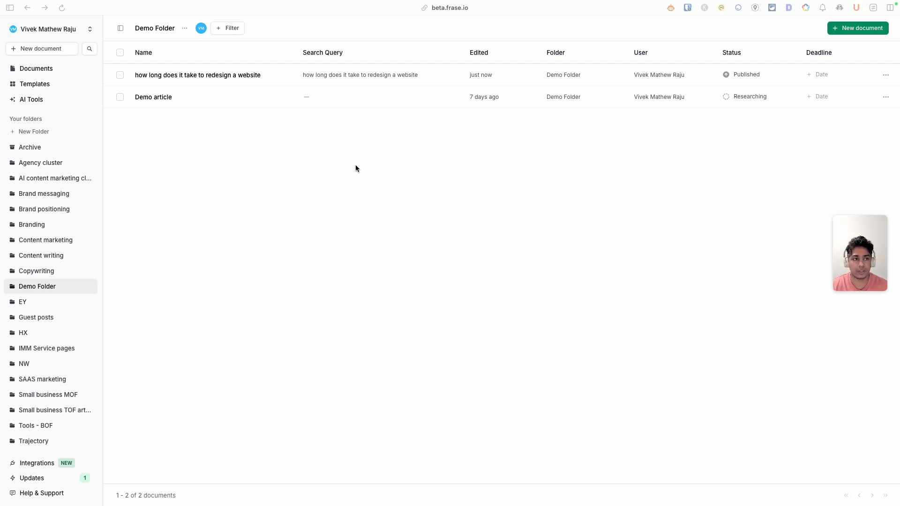
# - Review the Demo Folder's filter choices and the status and deadline options of the website redesign article
pyautogui.click(228, 28)
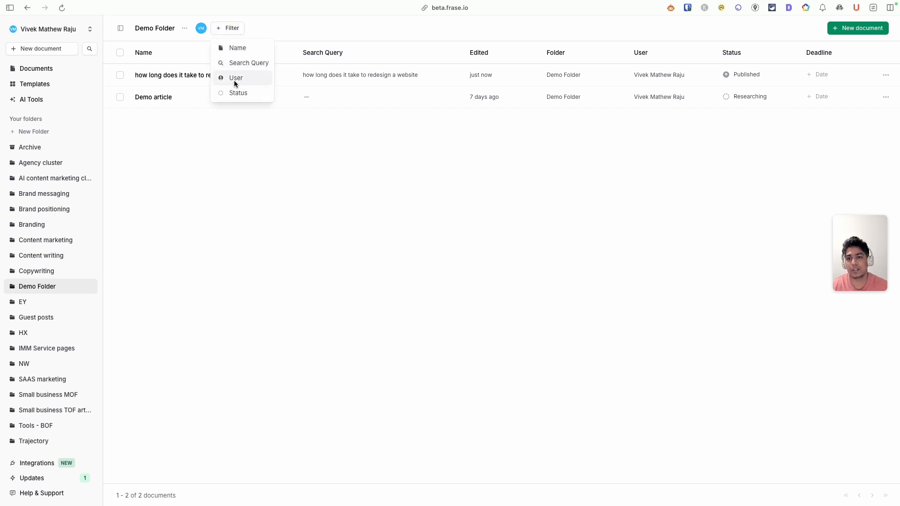
pyautogui.click(229, 111)
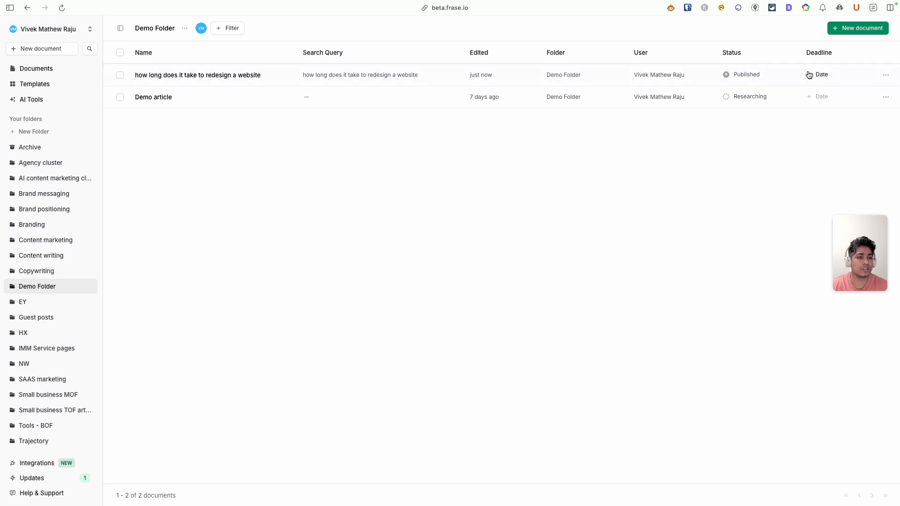
pyautogui.click(736, 75)
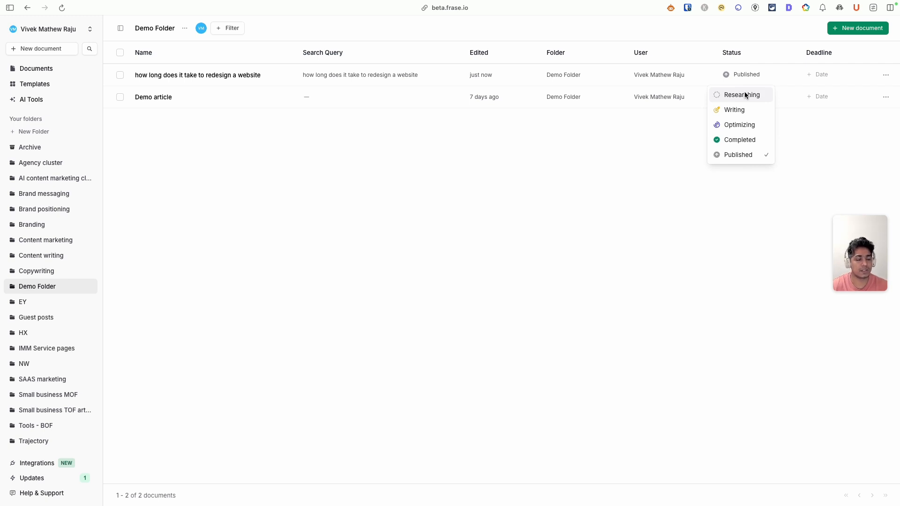
pyautogui.click(818, 75)
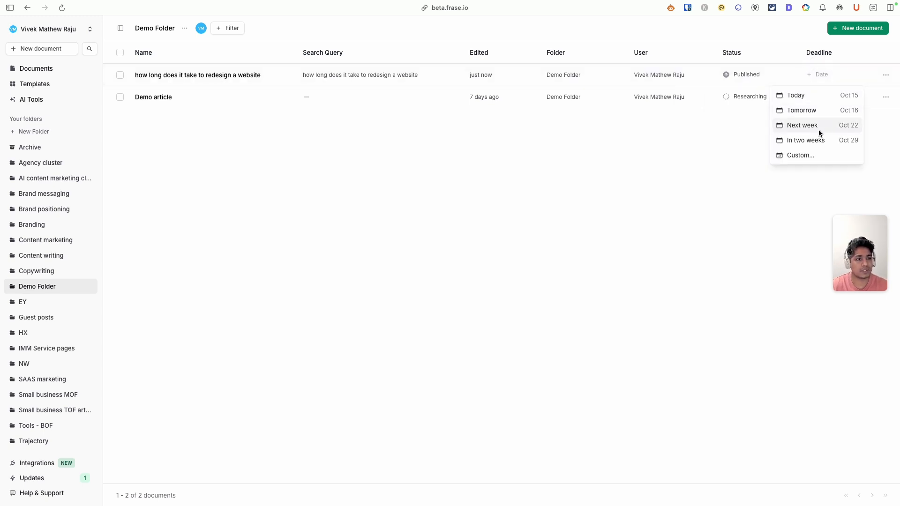
pyautogui.click(696, 284)
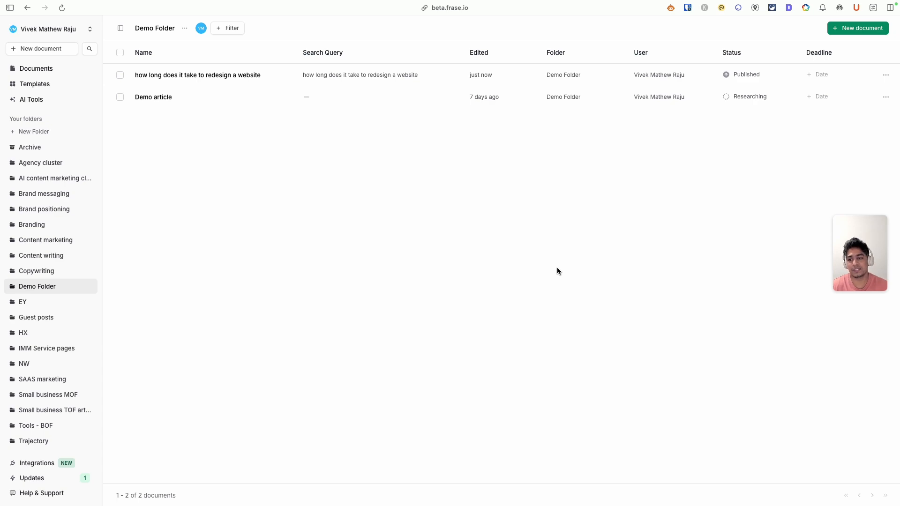
# - View the documents in the AI content marketing cluster folder and return to Demo Folder
pyautogui.click(62, 177)
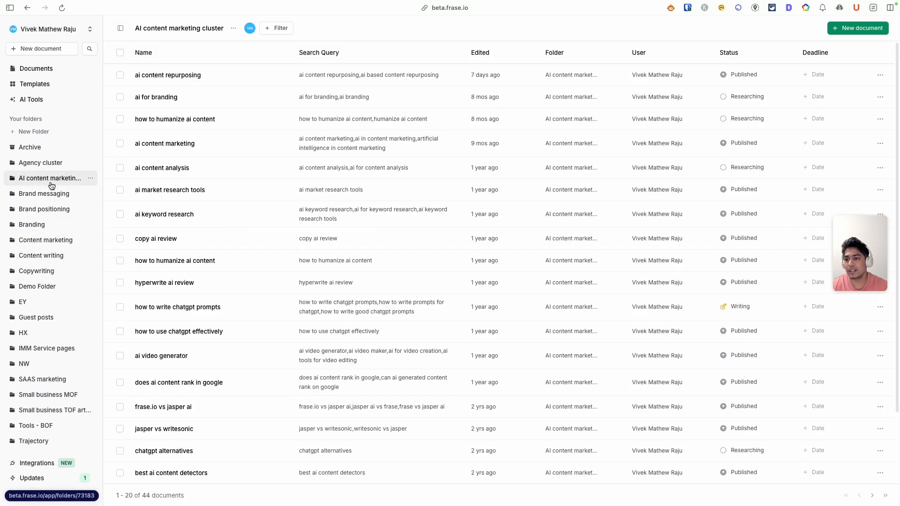
pyautogui.click(29, 289)
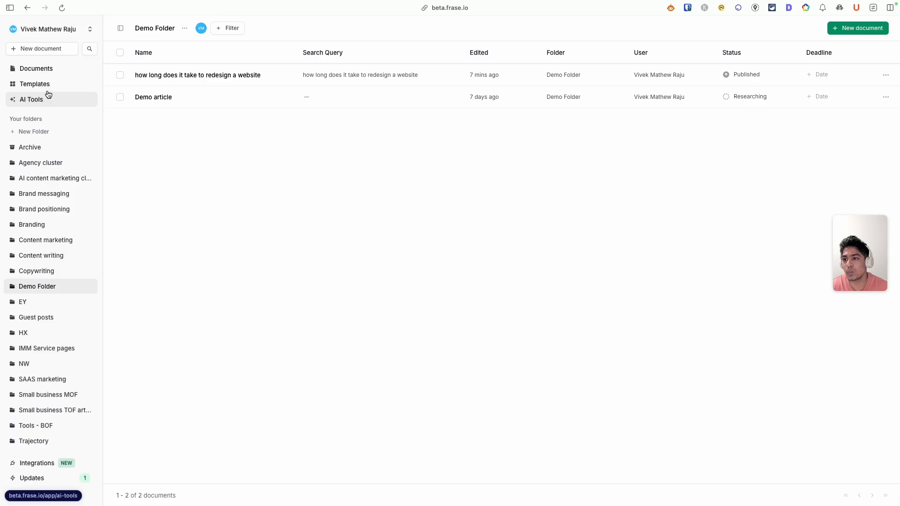
# - Open the Listicle Helicopter Express template and examine its overview, topics, questions and outline sections
pyautogui.click(49, 88)
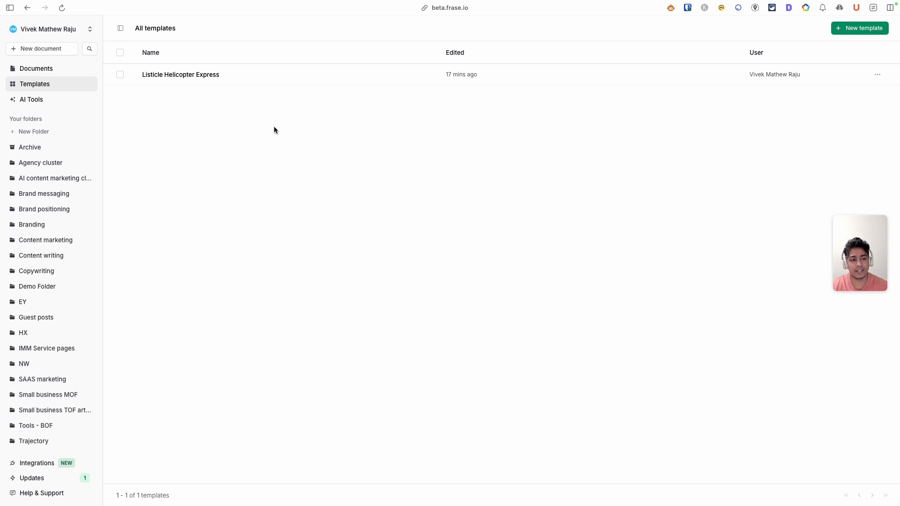
pyautogui.click(207, 71)
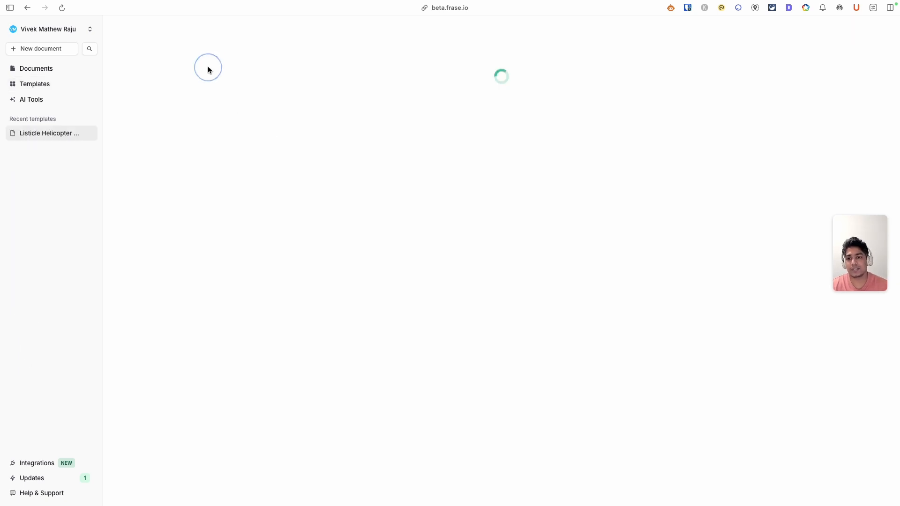
pyautogui.scroll(-1, 411, 133)
pyautogui.scroll(1, 412, 134)
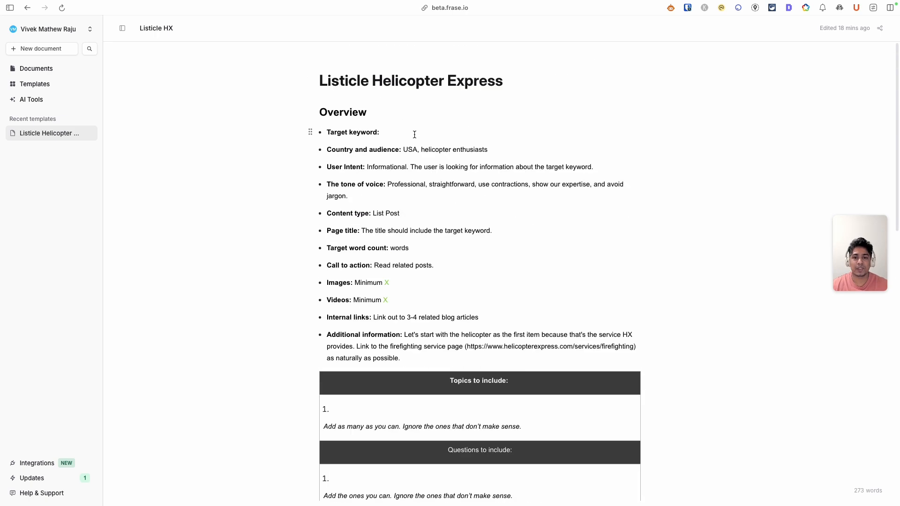
pyautogui.scroll(-3, 384, 117)
pyautogui.scroll(-9, 387, 116)
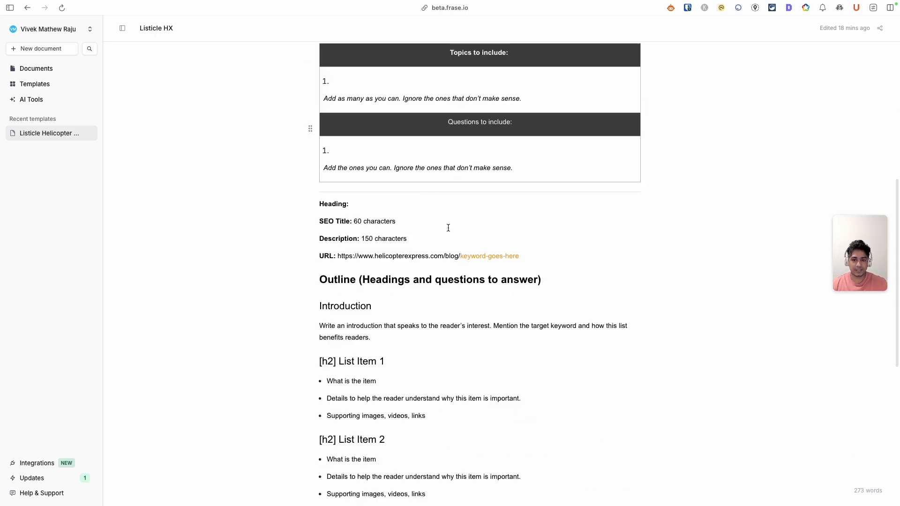
pyautogui.scroll(14, 466, 273)
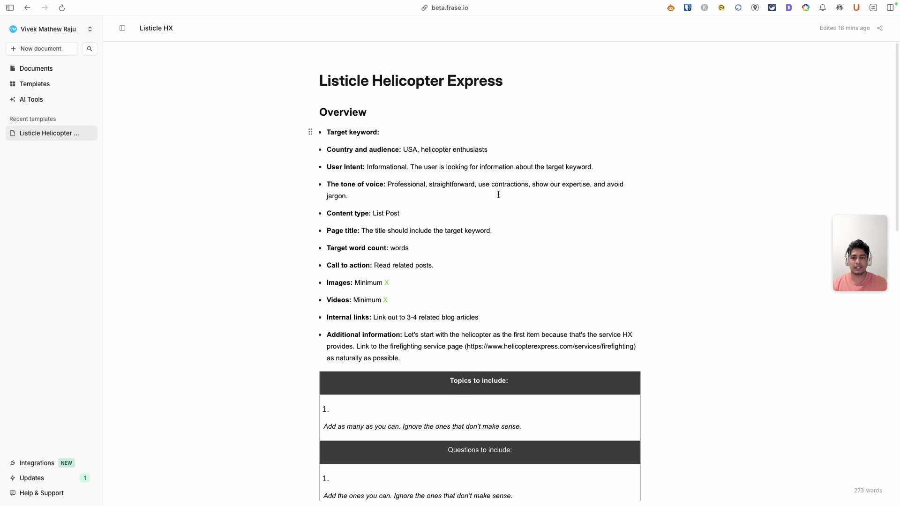
pyautogui.scroll(-1, 492, 194)
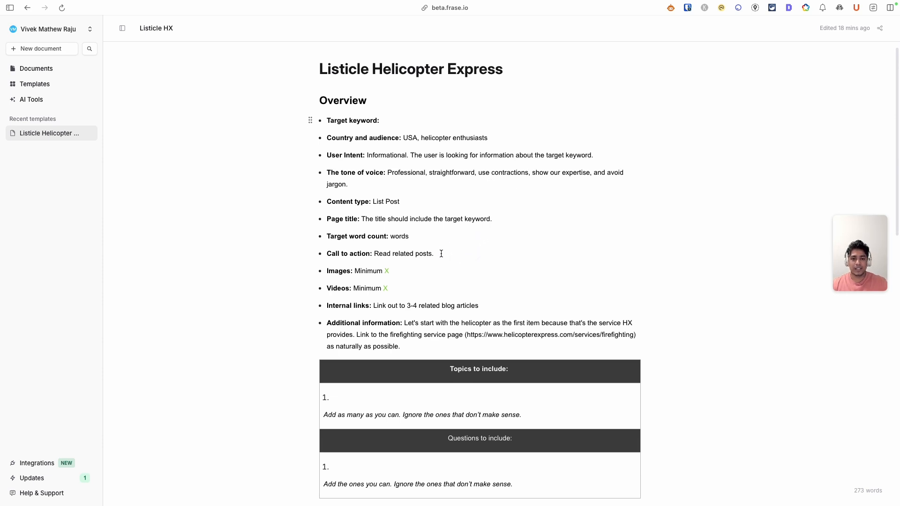
pyautogui.scroll(-3, 440, 253)
pyautogui.scroll(3, 445, 244)
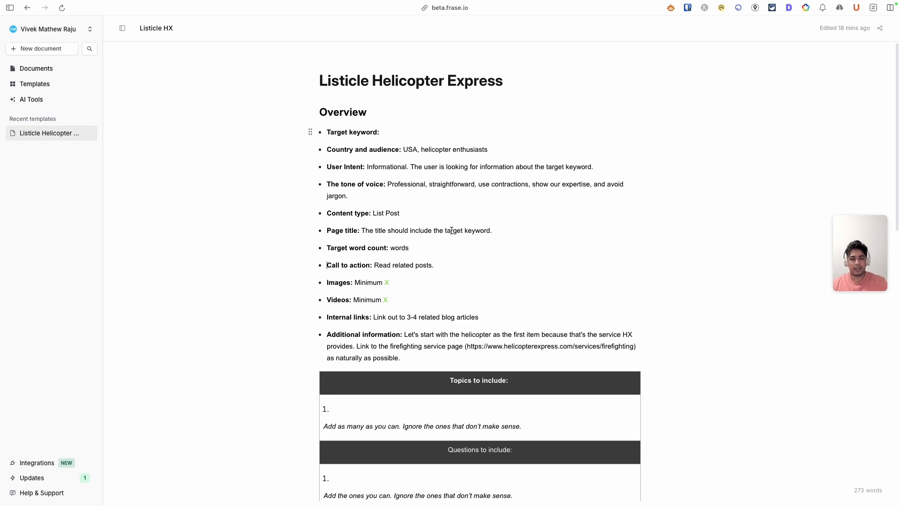
pyautogui.scroll(-1, 441, 252)
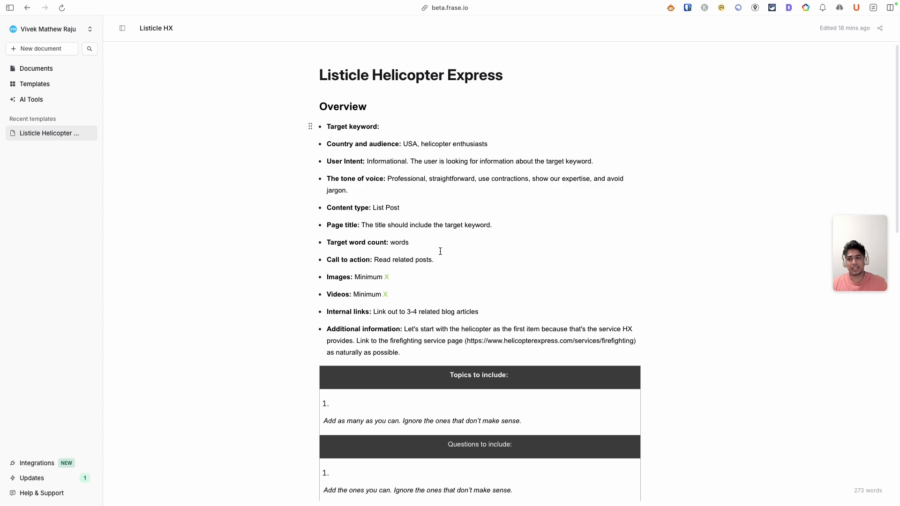
# - Leave the template and view the featured AI tools library
pyautogui.click(35, 84)
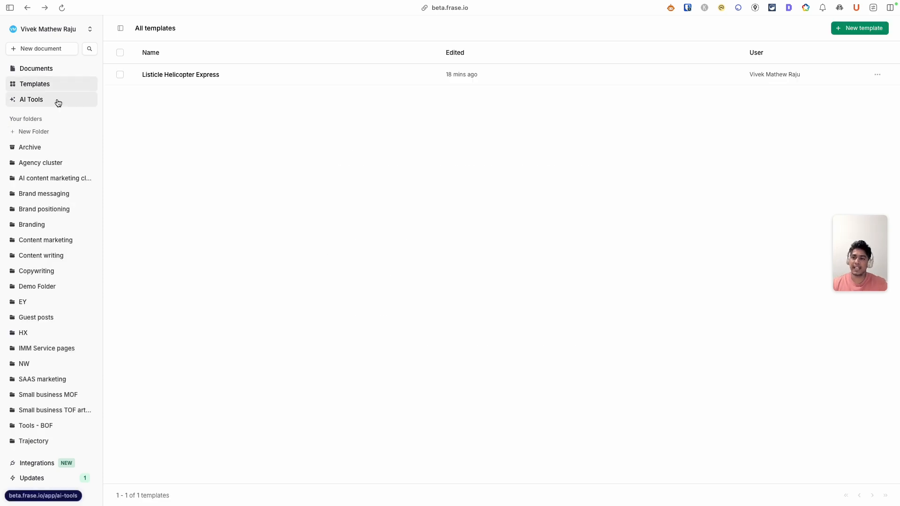
pyautogui.click(58, 100)
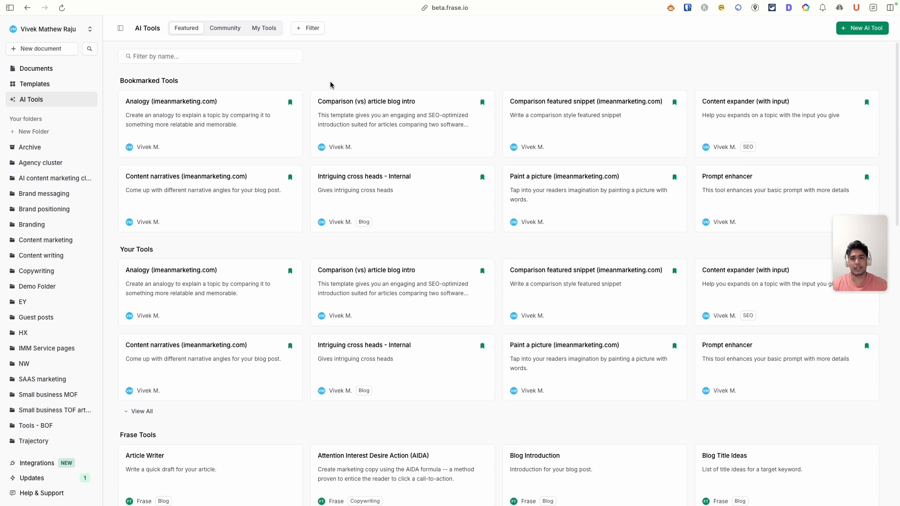
# - Return to Demo Folder and create a new document there with the AI Article Wizard
pyautogui.click(36, 68)
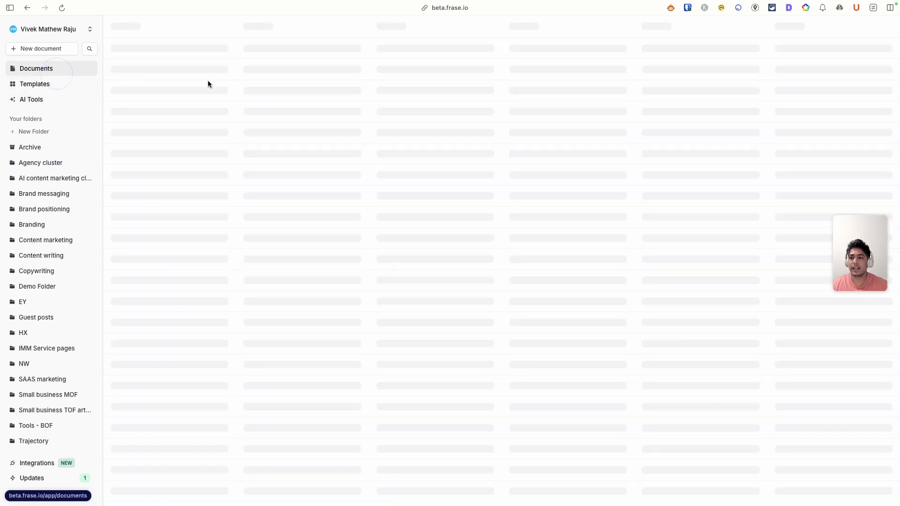
pyautogui.click(42, 288)
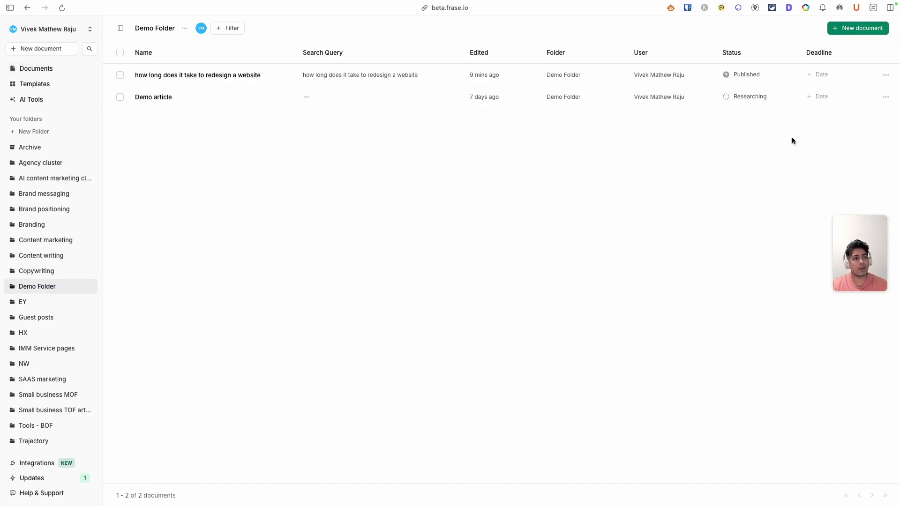
pyautogui.click(856, 32)
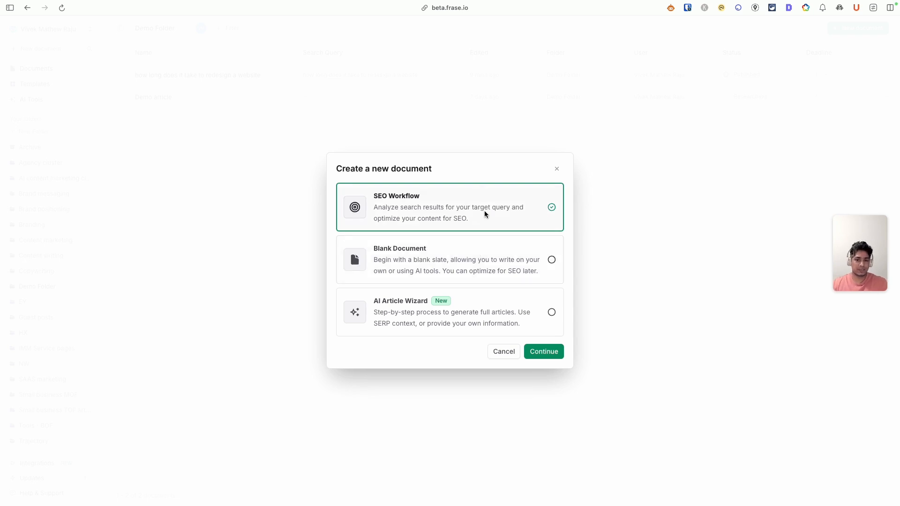
pyautogui.click(490, 313)
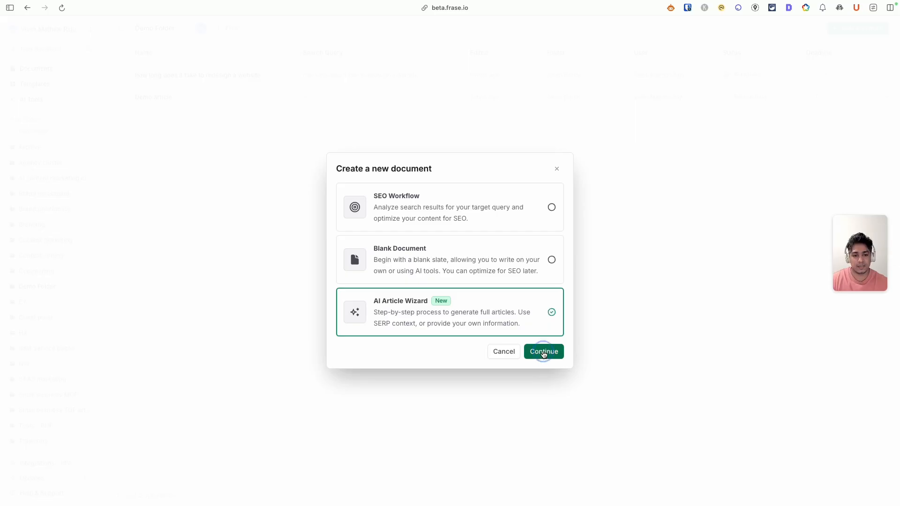
pyautogui.click(542, 352)
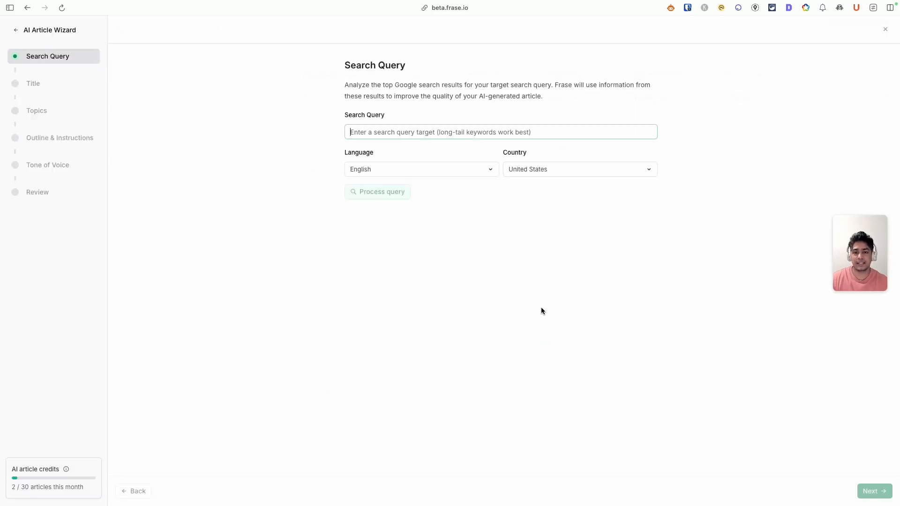
# - Enter "Webflow vs Elementor" as the search query for English and United States, and process it
pyautogui.press('super+a')
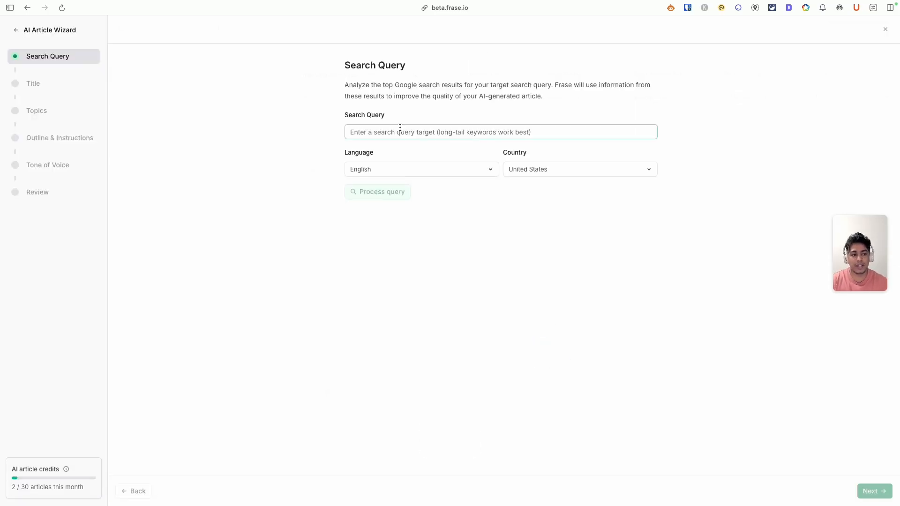
pyautogui.write('Webf')
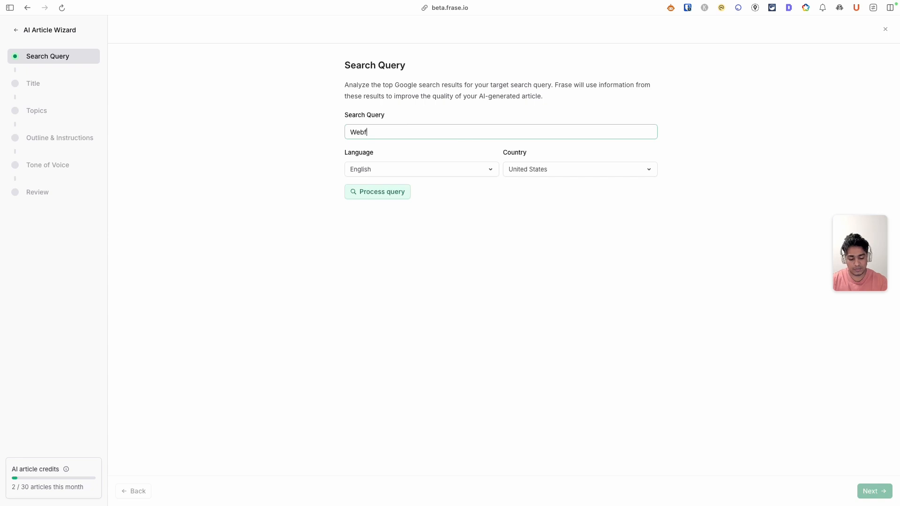
pyautogui.write('low vs Elementor')
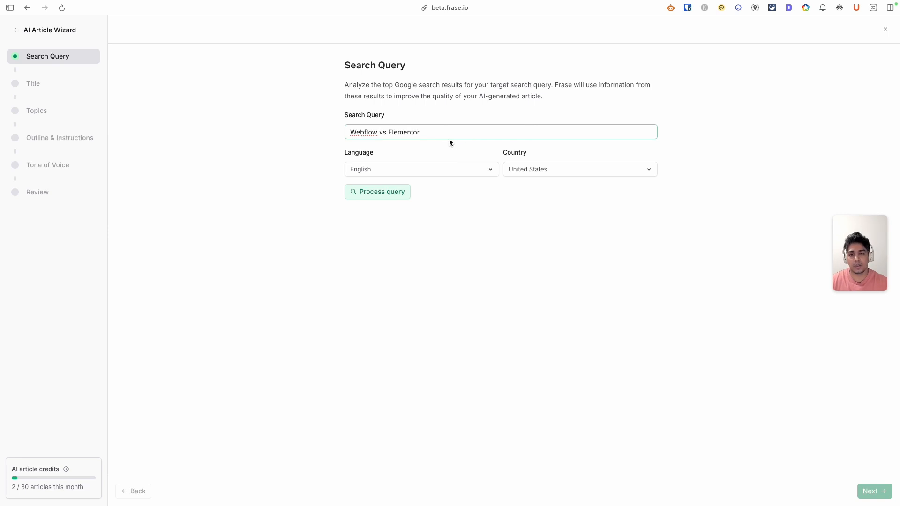
pyautogui.click(396, 193)
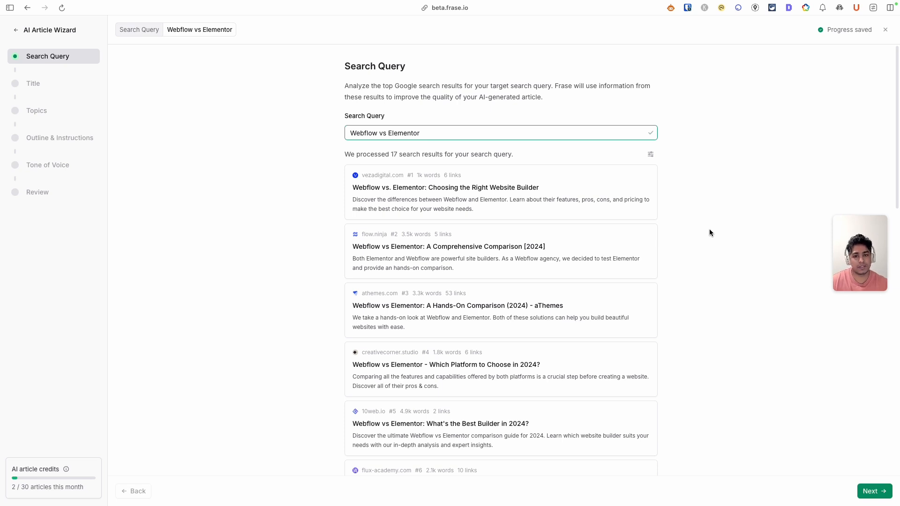
# - Review which search results are selected, exclude and re-include the 10web.io result, and save the selection
pyautogui.click(651, 154)
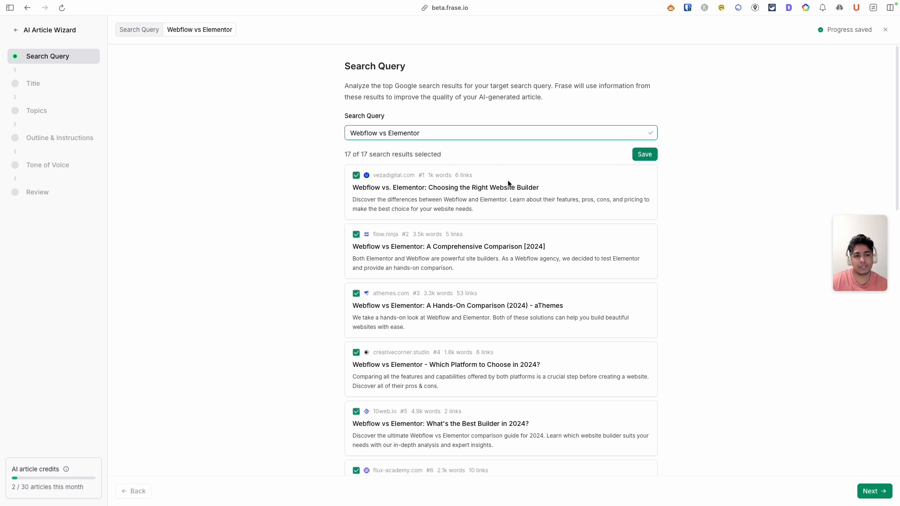
pyautogui.scroll(-2, 426, 338)
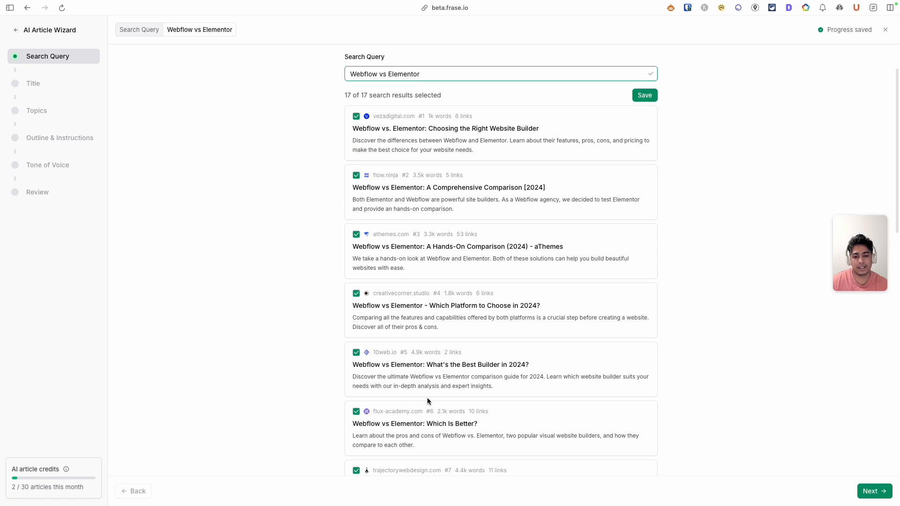
pyautogui.scroll(2, 427, 399)
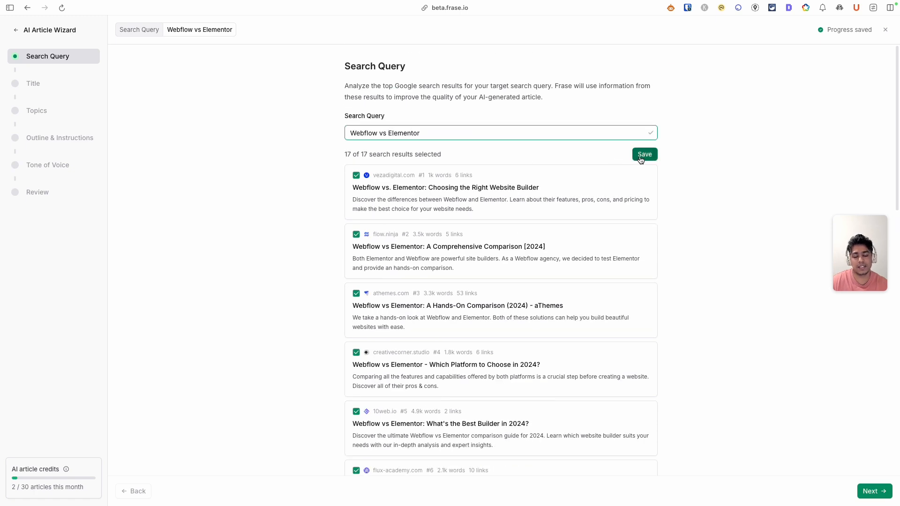
pyautogui.scroll(-3, 351, 262)
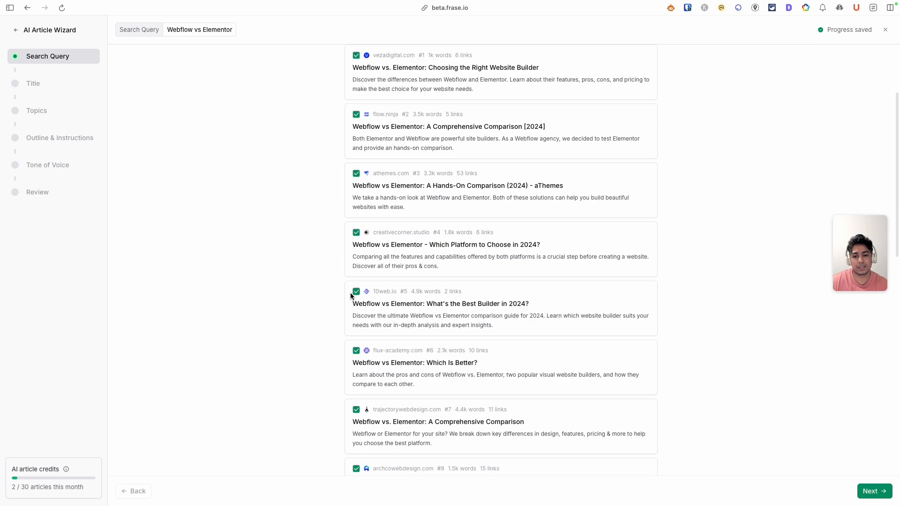
pyautogui.click(356, 292)
pyautogui.click(356, 292)
pyautogui.scroll(3, 355, 295)
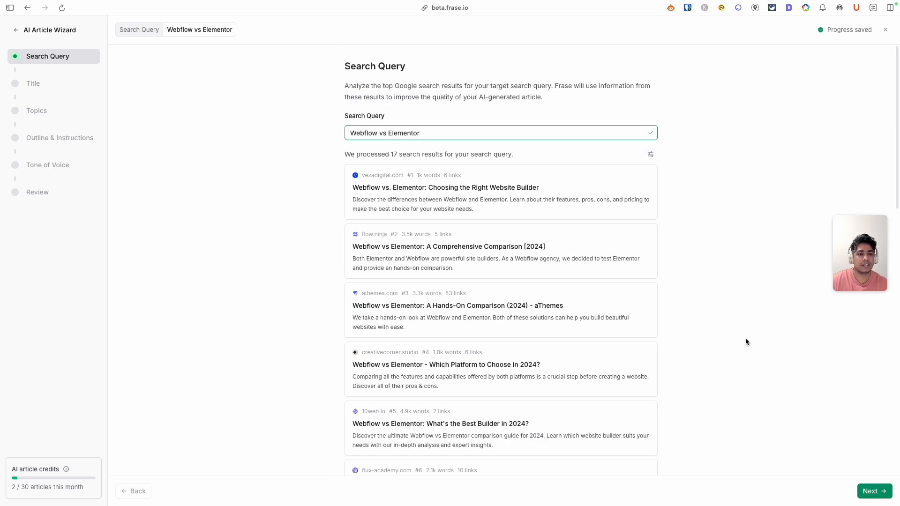
# - Generate AI titles, choose "Webflow vs Elementor: Deciding the Ultimate Website Building Tool", and continue to the topics stage
pyautogui.click(873, 492)
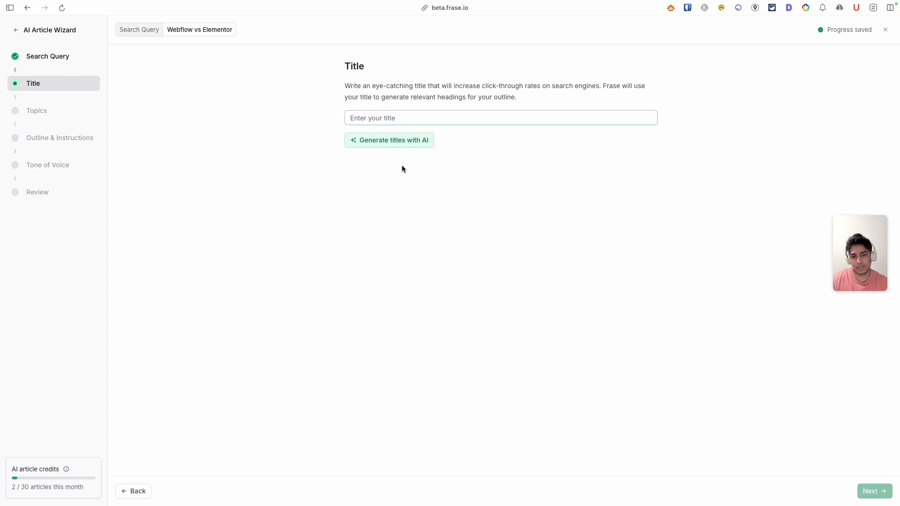
pyautogui.click(395, 145)
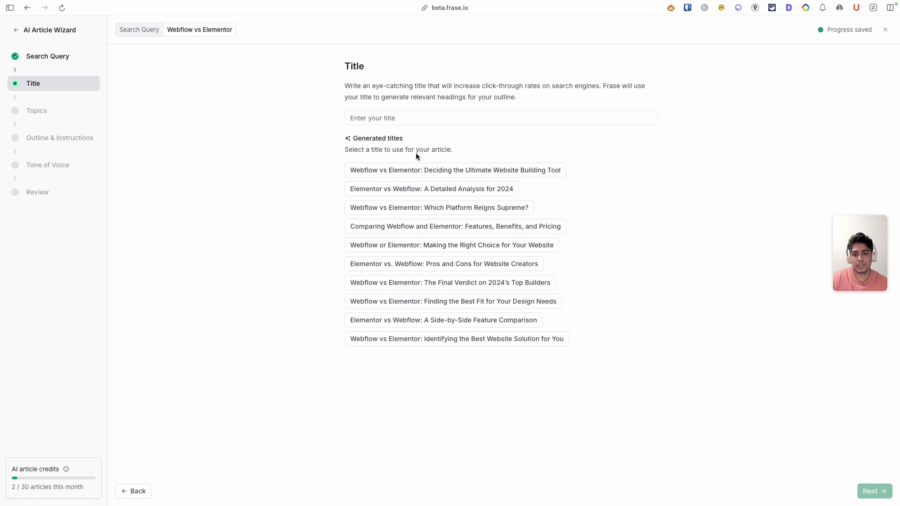
pyautogui.click(436, 172)
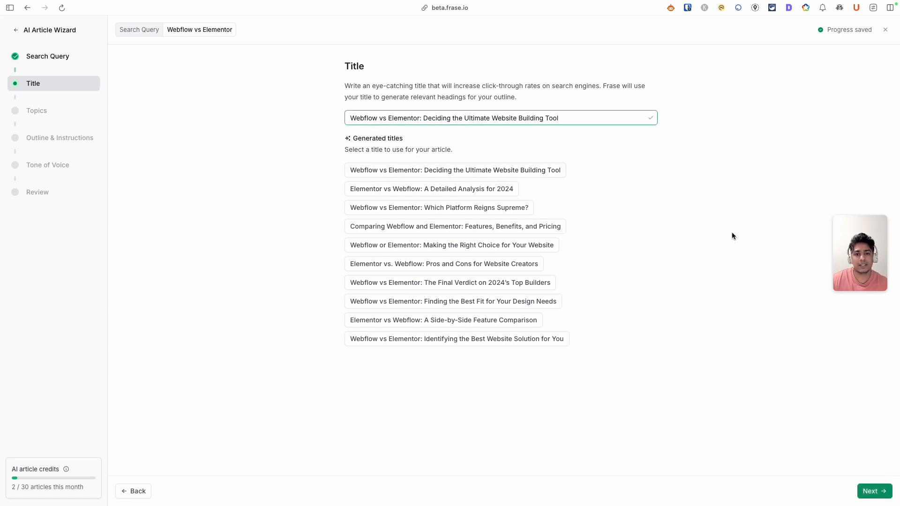
pyautogui.click(874, 491)
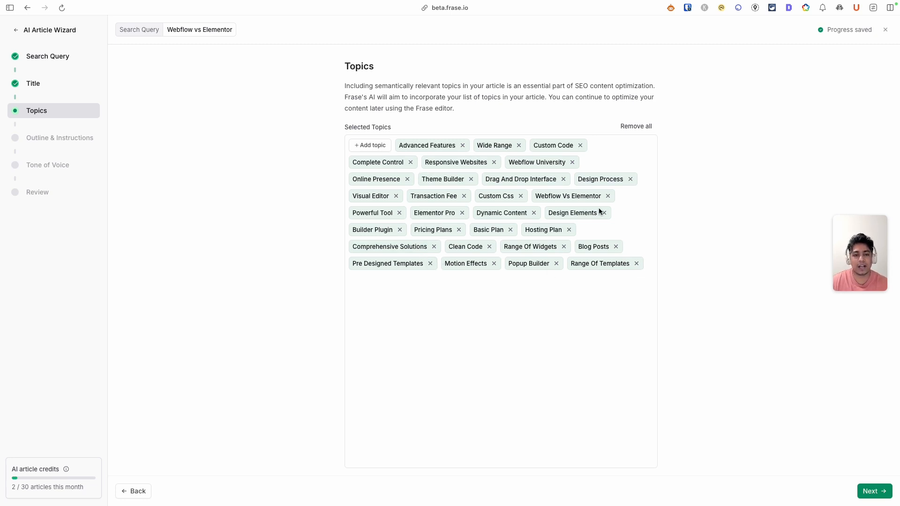
pyautogui.click(370, 146)
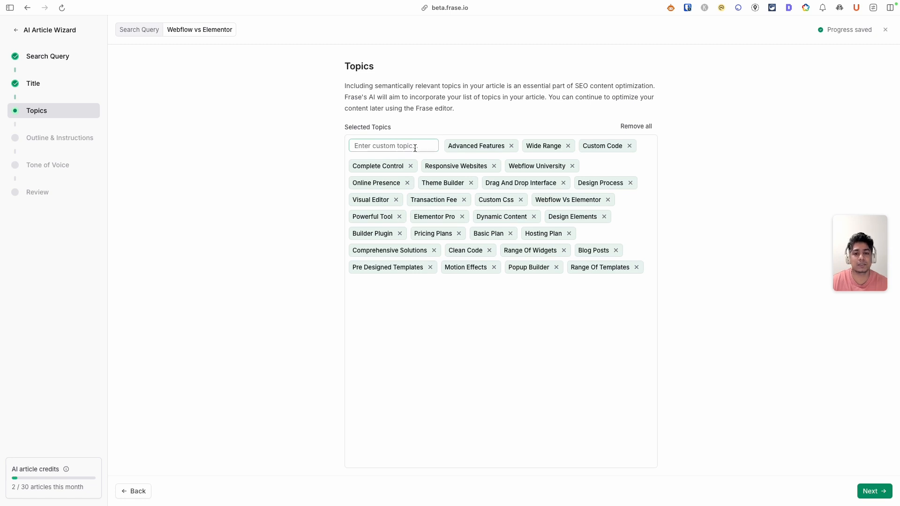
pyautogui.click(287, 178)
pyautogui.click(370, 145)
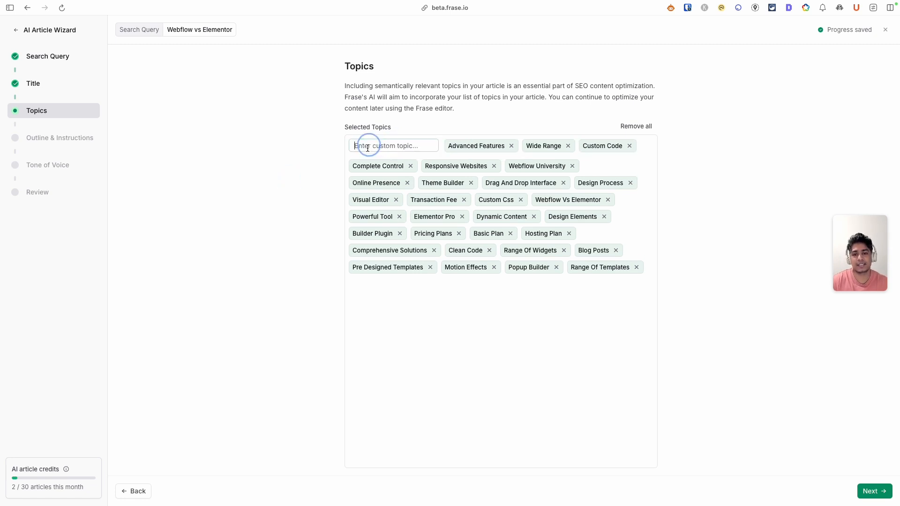
pyautogui.write('h')
# - Accept the suggested topics and generate the article's outline with AI
pyautogui.click(870, 491)
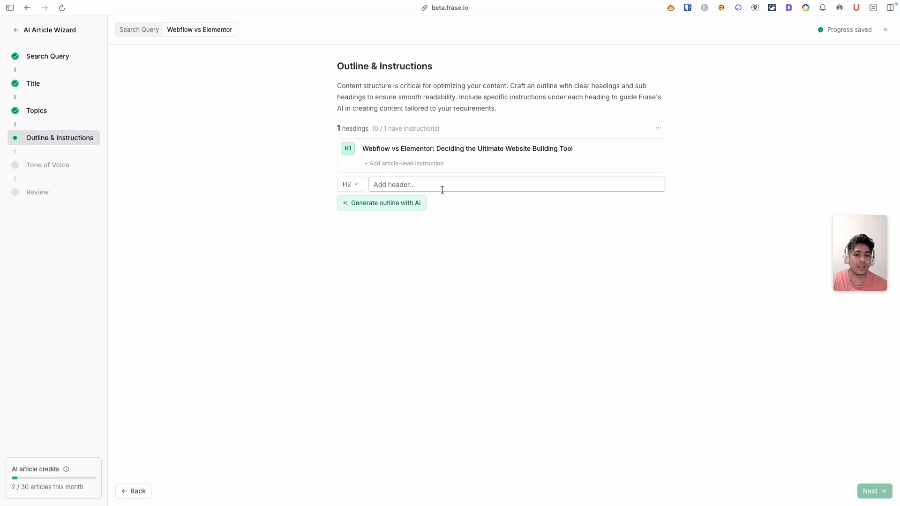
pyautogui.click(405, 210)
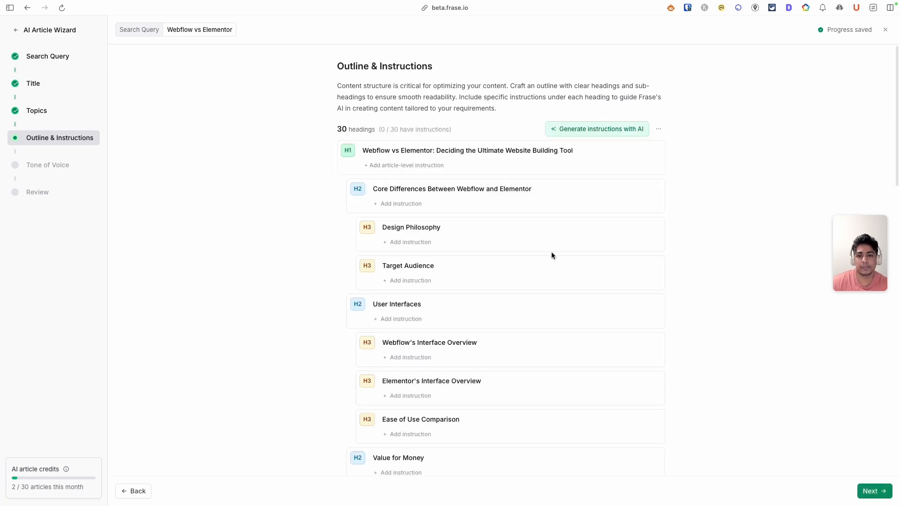
pyautogui.scroll(-7, 690, 243)
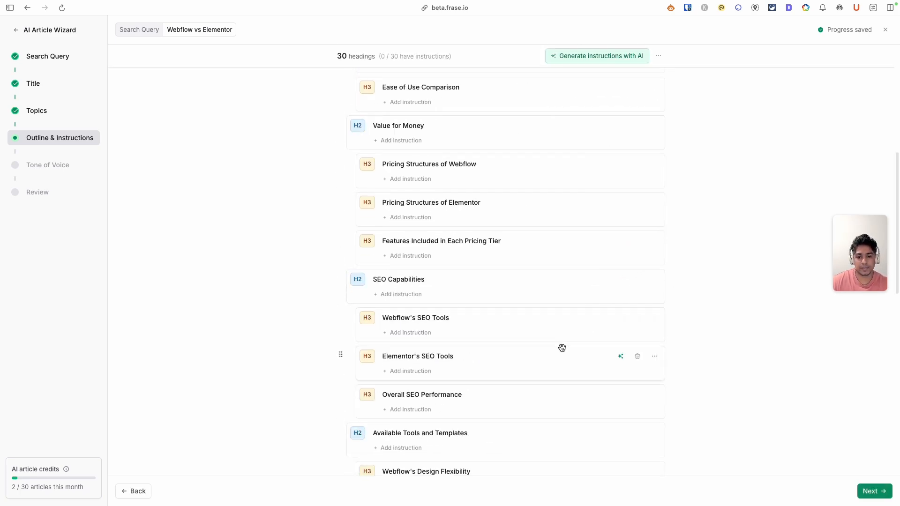
pyautogui.scroll(-11, 564, 349)
pyautogui.scroll(10, 605, 347)
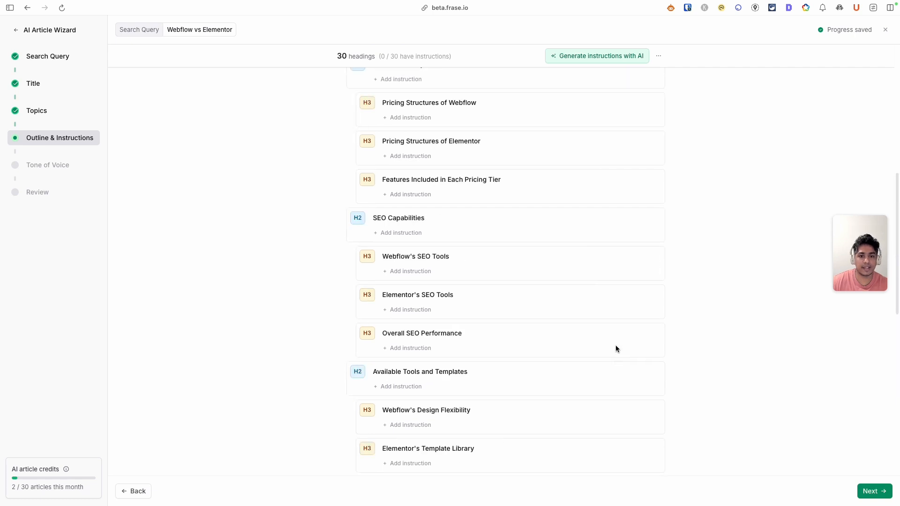
pyautogui.scroll(10, 615, 348)
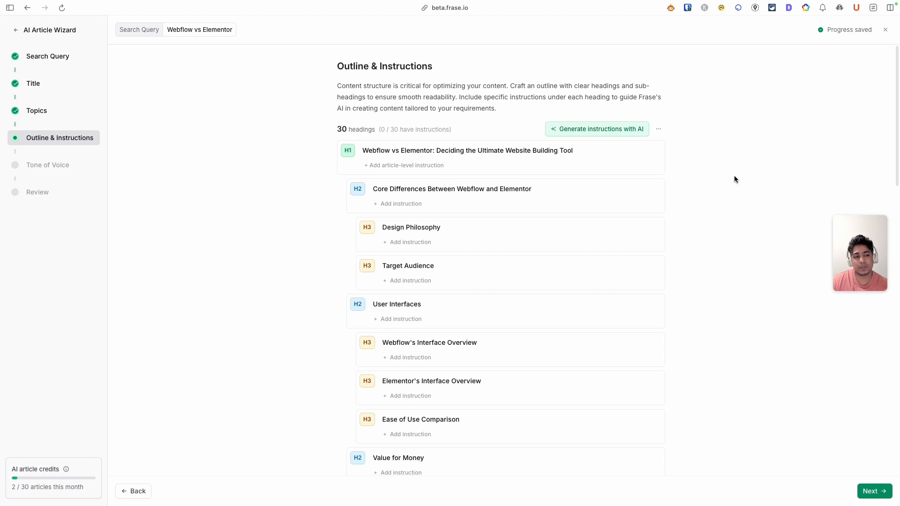
# - Add the article-level instruction "We are an Atlanta-based web design agency with 30 plus years of experience." under the H1 heading
pyautogui.click(410, 166)
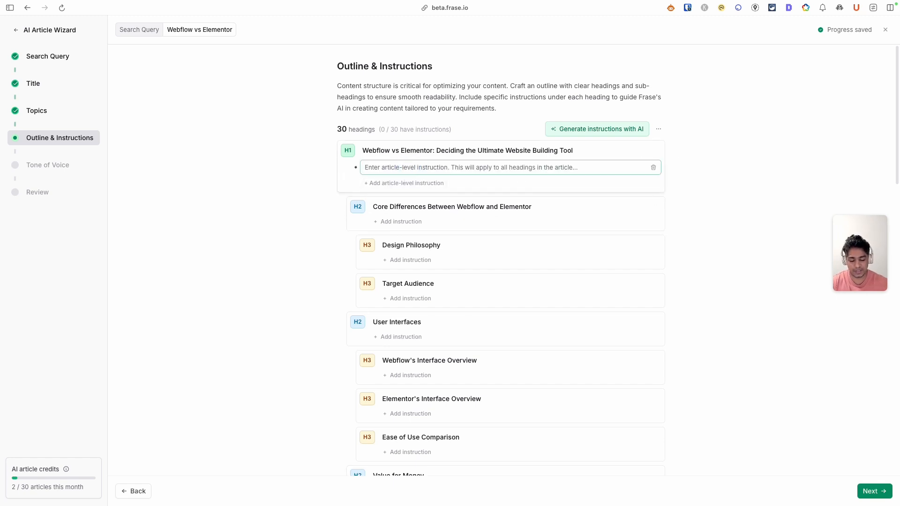
pyautogui.write('We are an a')
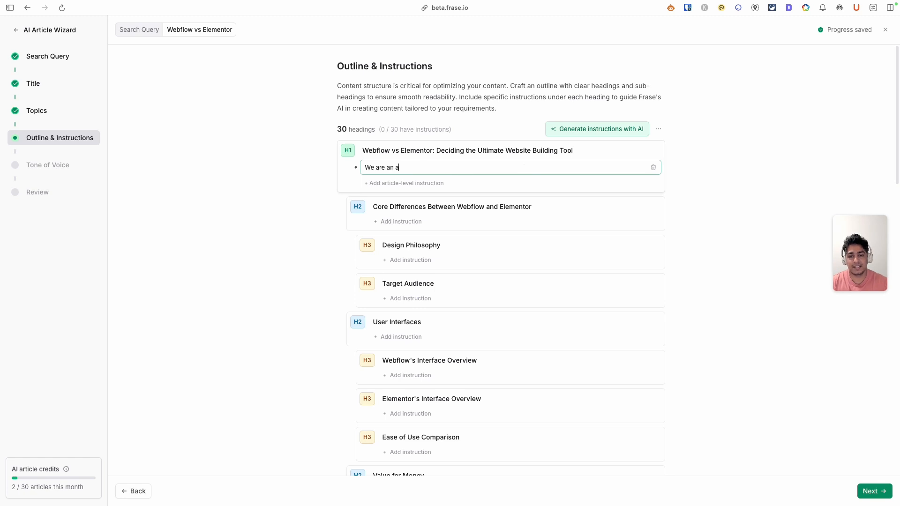
pyautogui.press('BackSpace')
pyautogui.write('Atlanta-b')
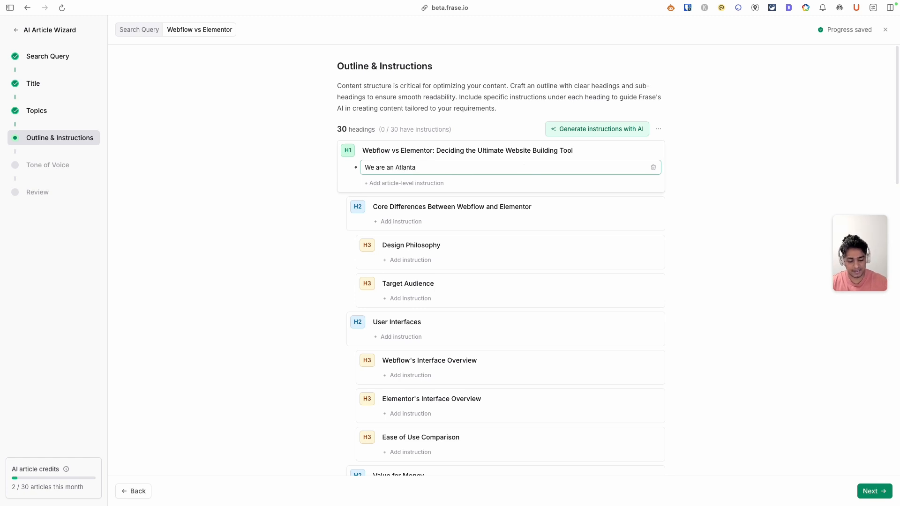
pyautogui.write('ased ')
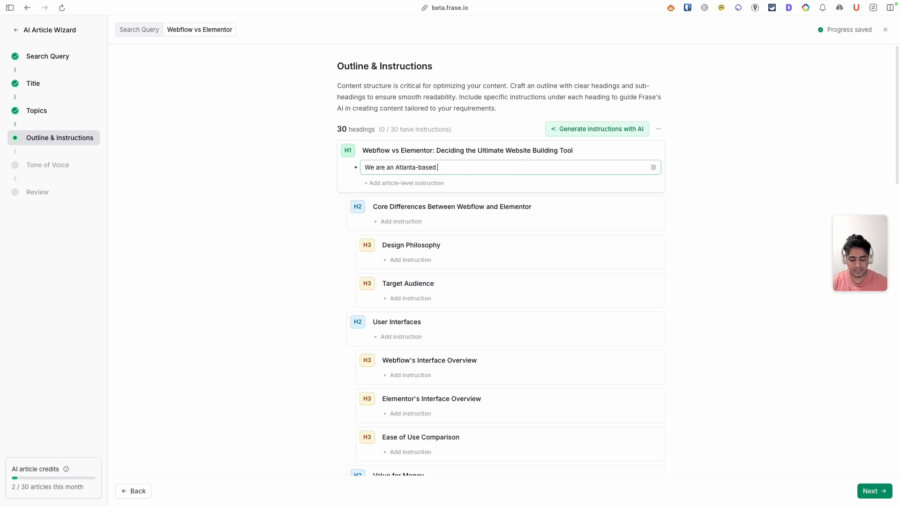
pyautogui.write('web design a')
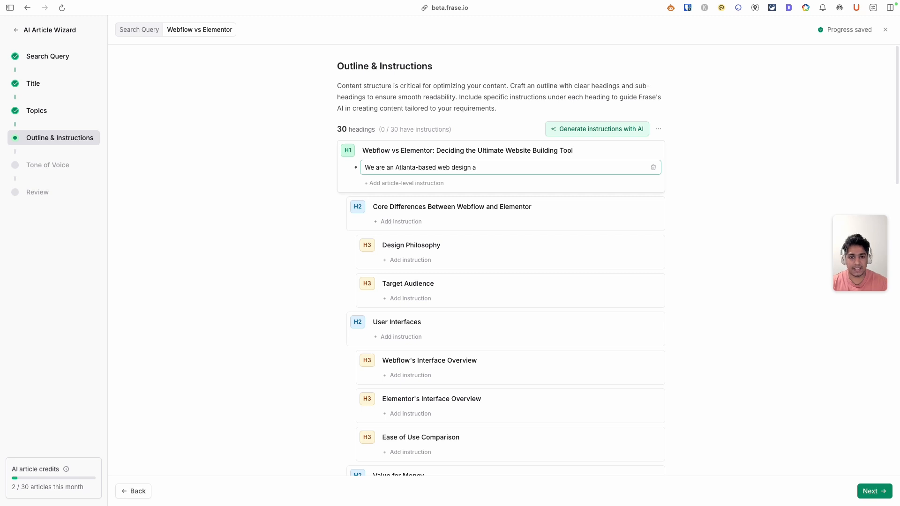
pyautogui.write('gency with ')
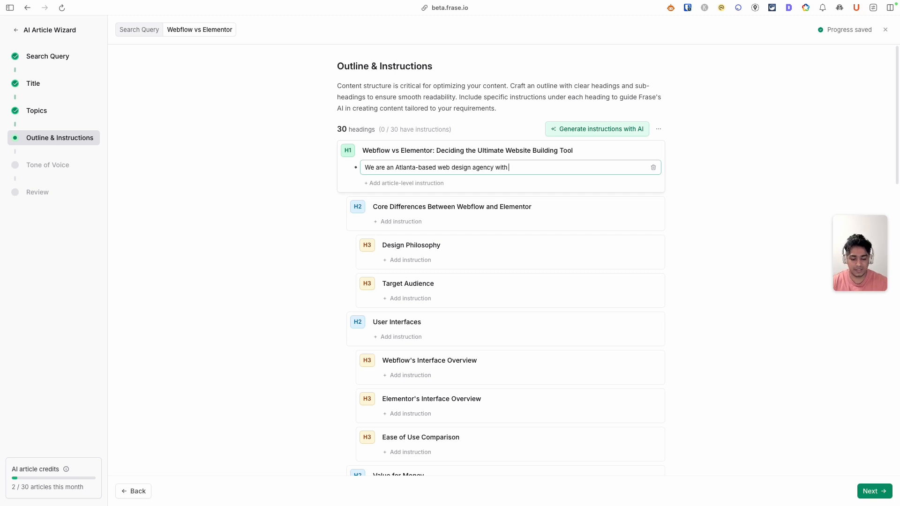
pyautogui.write('30 plu')
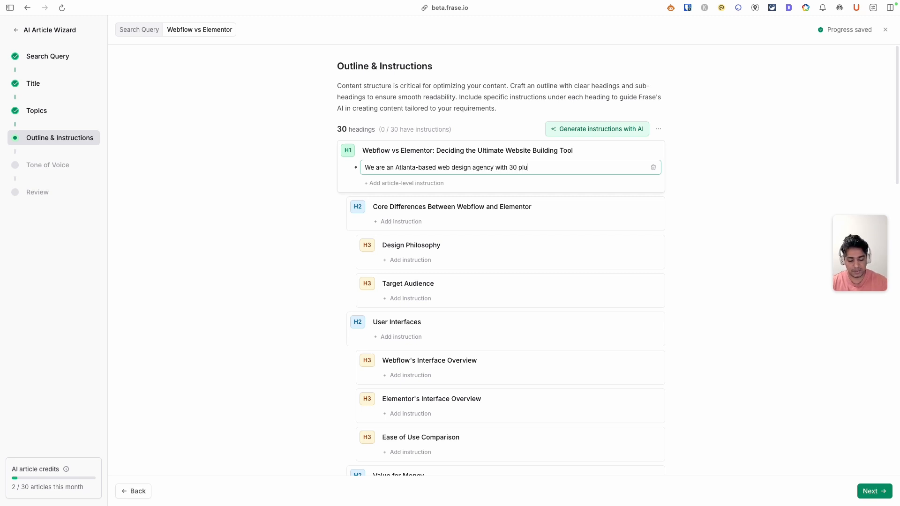
pyautogui.write('s years of ex')
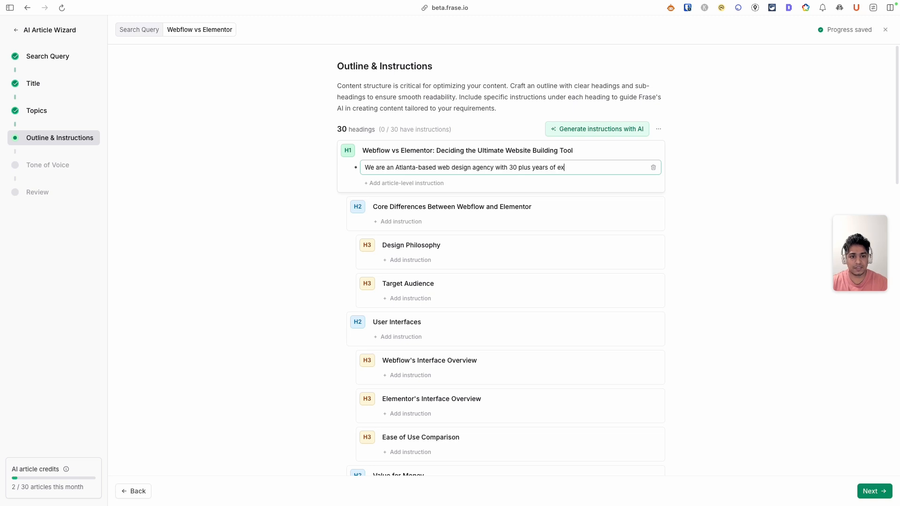
pyautogui.write('perience.')
pyautogui.click(255, 222)
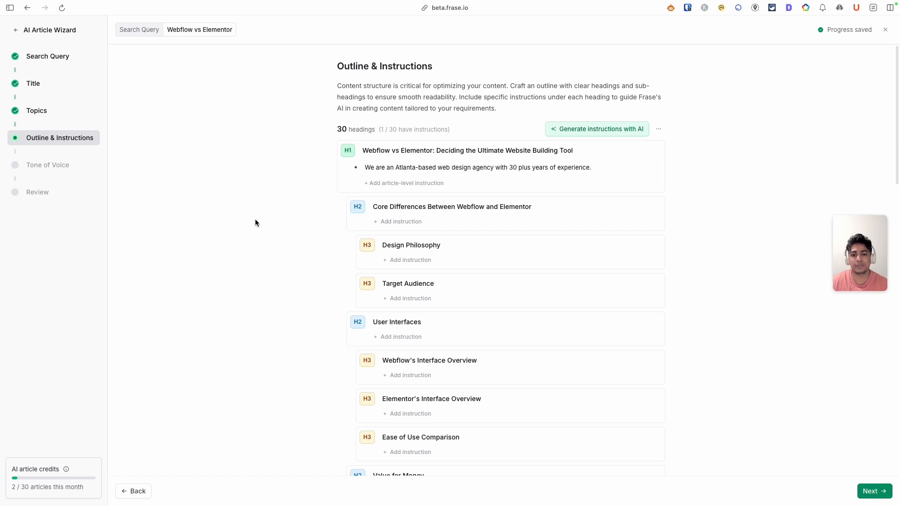
# - Generate AI instructions for the headings throughout the outline
pyautogui.scroll(-1, 432, 230)
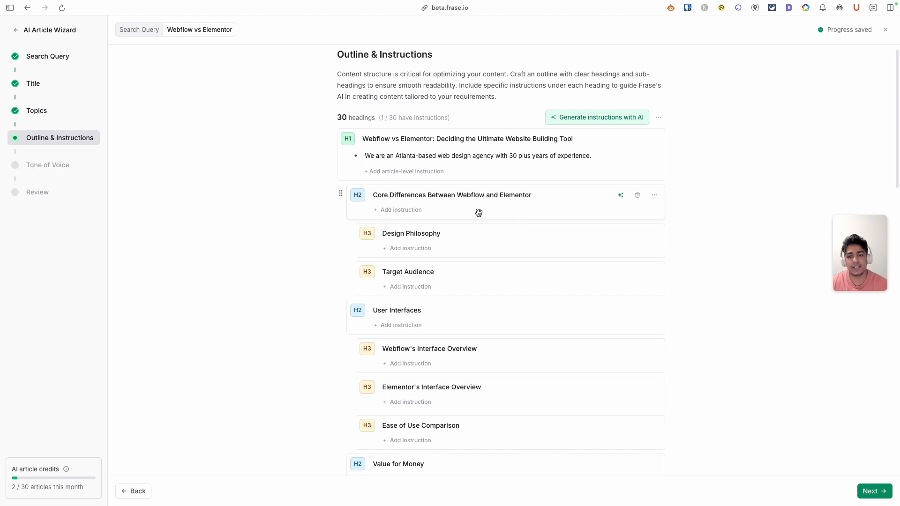
pyautogui.scroll(-3, 408, 281)
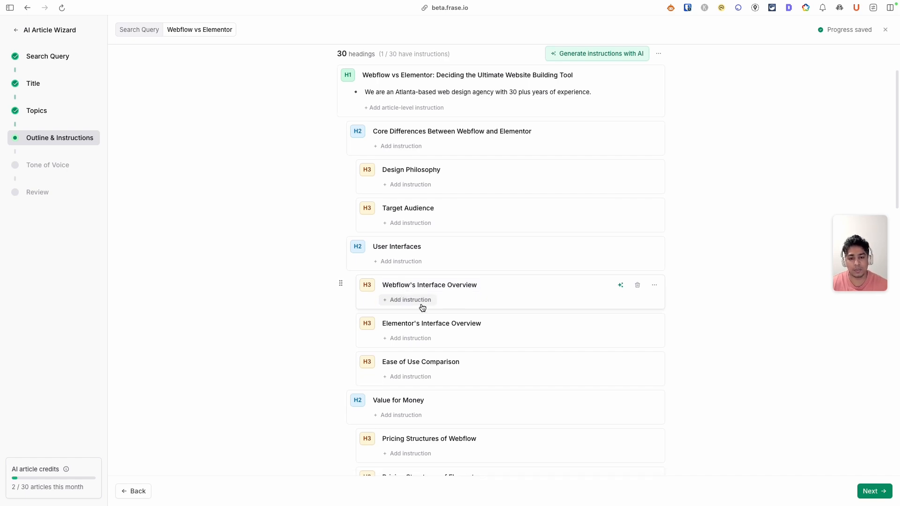
pyautogui.scroll(-10, 423, 307)
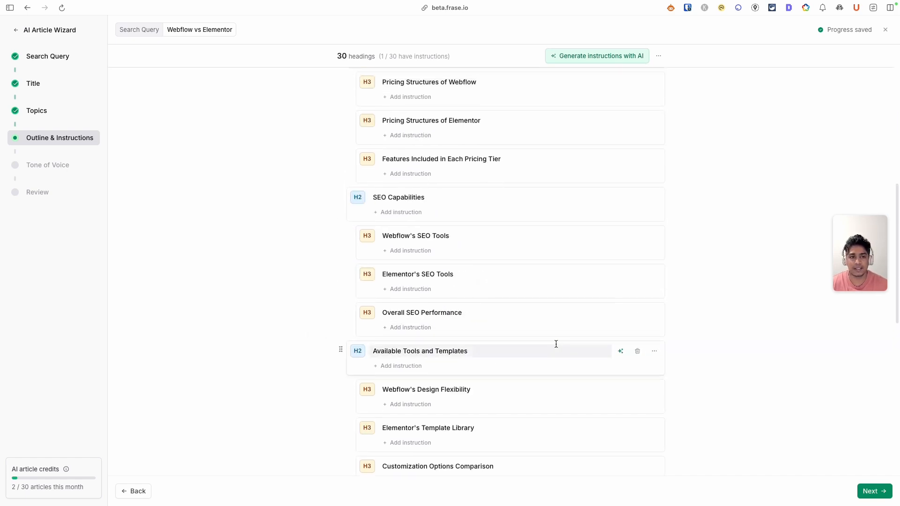
pyautogui.scroll(15, 556, 344)
pyautogui.click(594, 132)
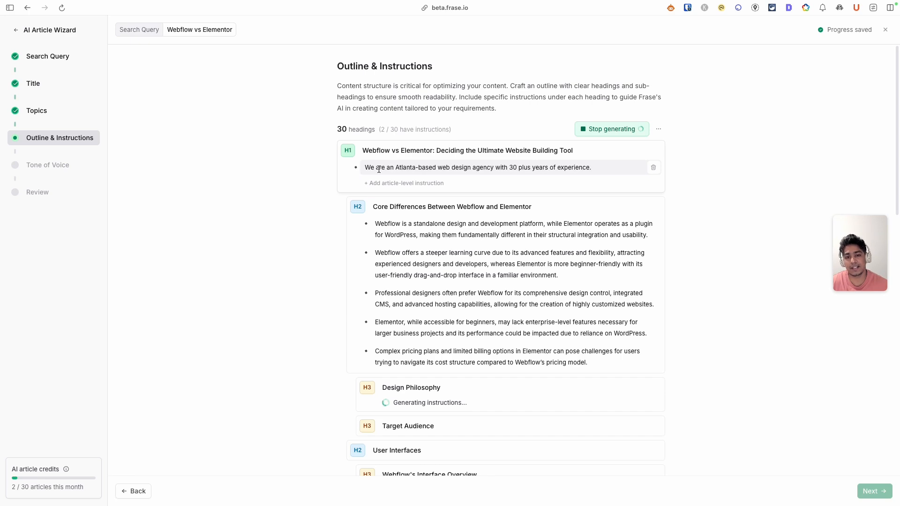
# - Stop the AI instruction generation after the Design Philosophy heading, and continue to the tone of voice stage
pyautogui.scroll(-5, 460, 316)
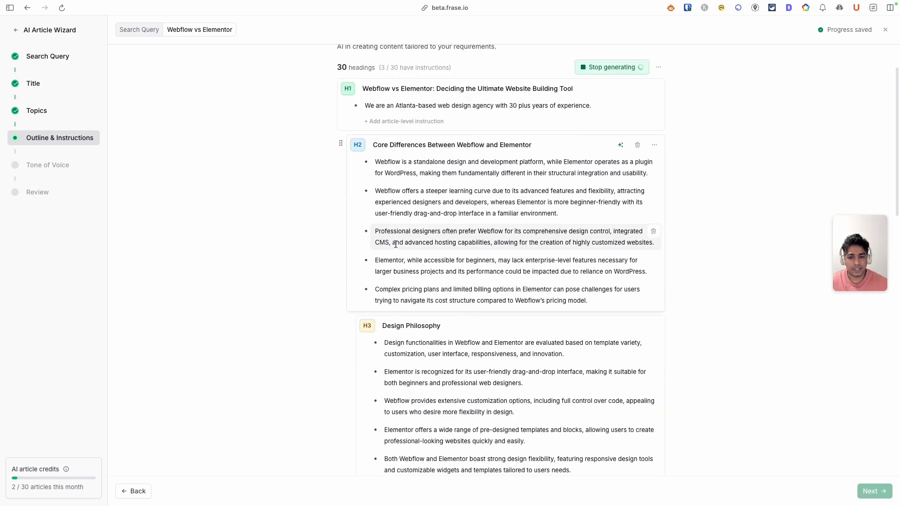
pyautogui.scroll(-1, 443, 338)
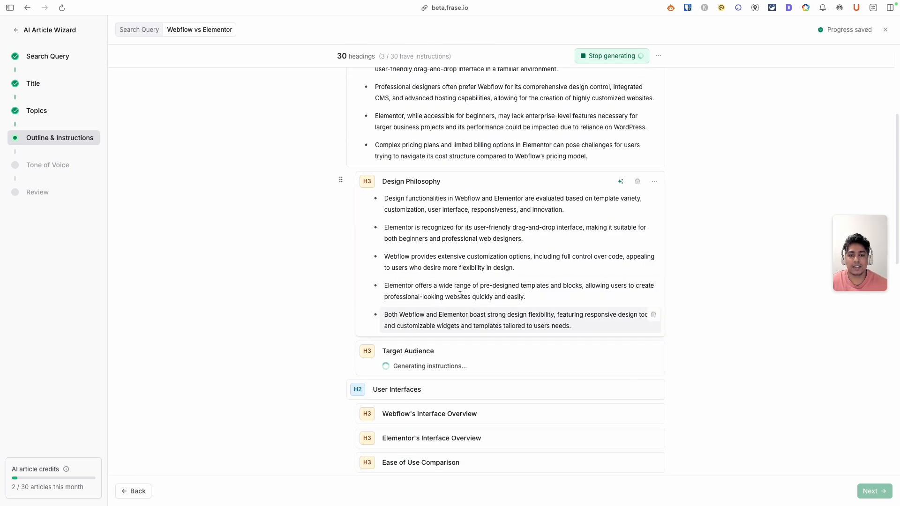
pyautogui.scroll(5, 445, 366)
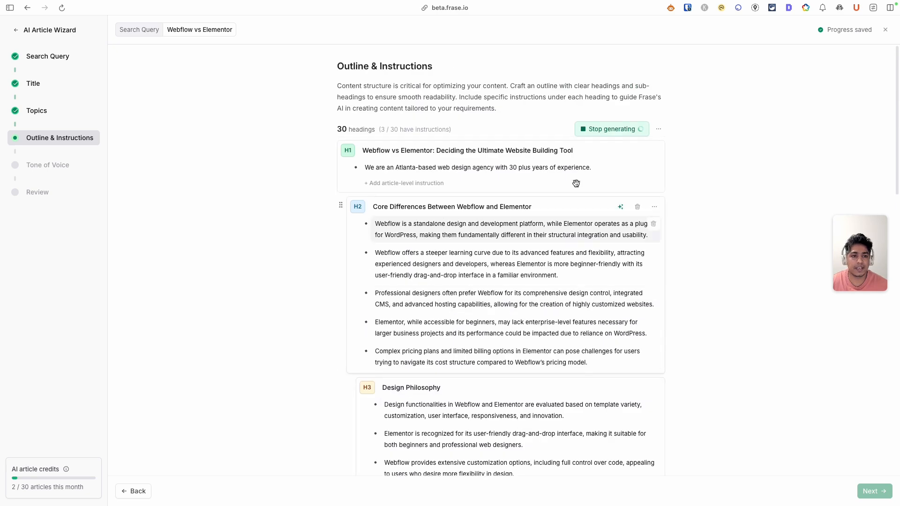
pyautogui.click(607, 128)
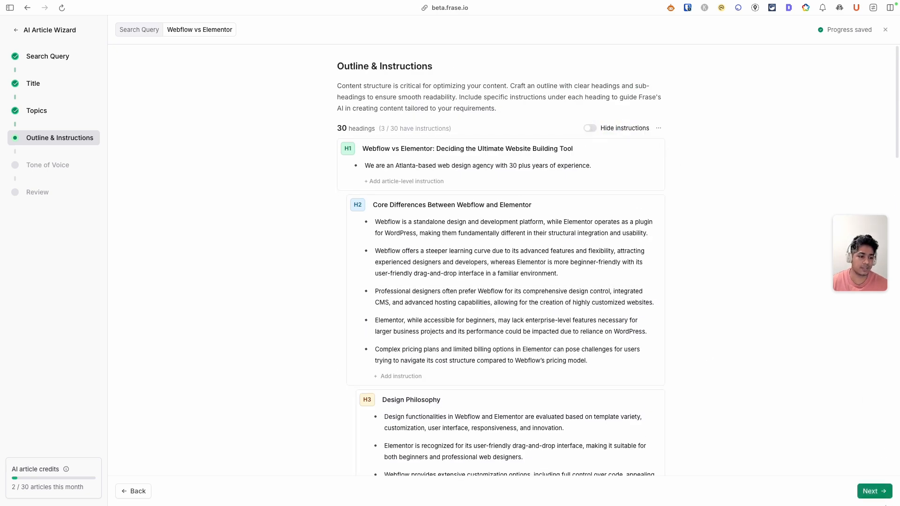
pyautogui.click(875, 491)
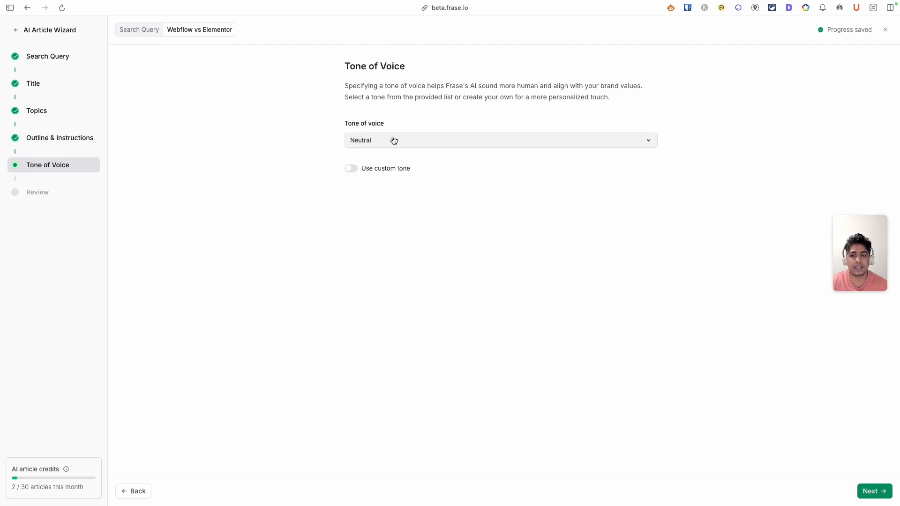
# - Look through the preset tone of voice options, from Casual to Custom, without choosing one
pyautogui.click(375, 138)
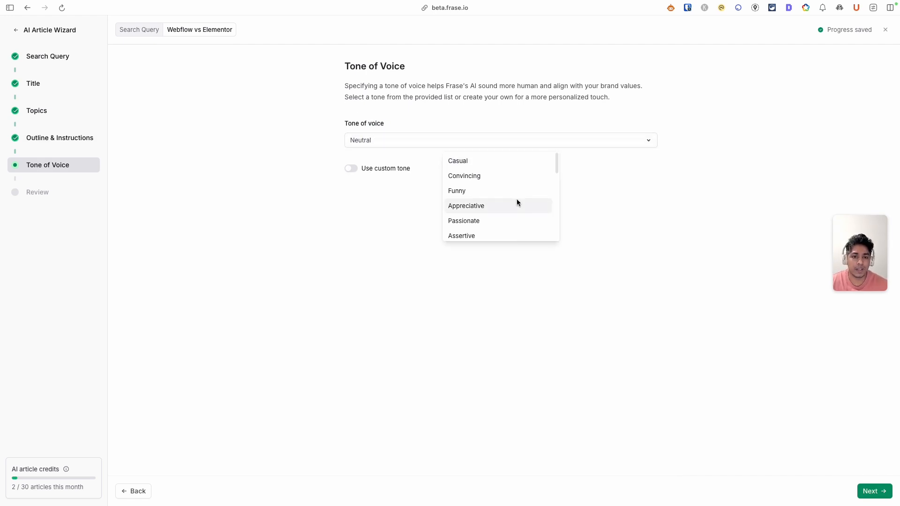
pyautogui.scroll(-2, 520, 217)
pyautogui.scroll(2, 511, 225)
pyautogui.scroll(-5, 497, 227)
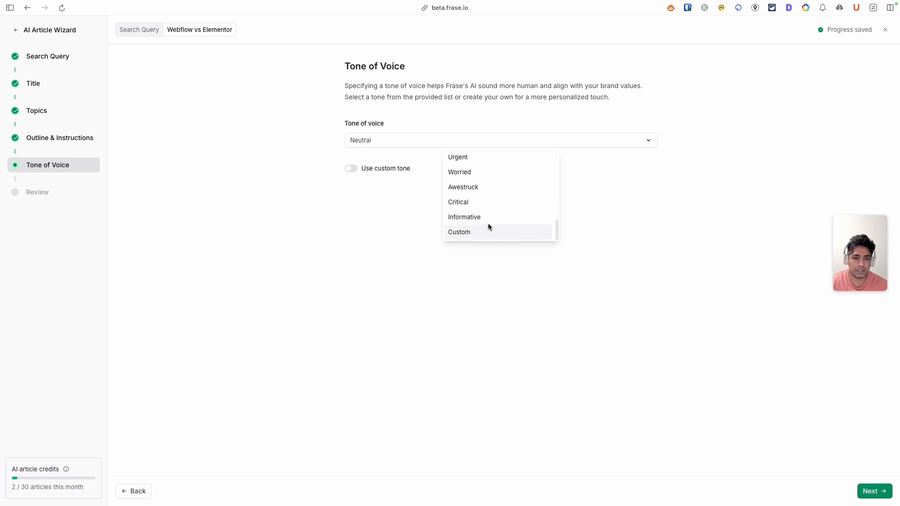
pyautogui.scroll(5, 495, 230)
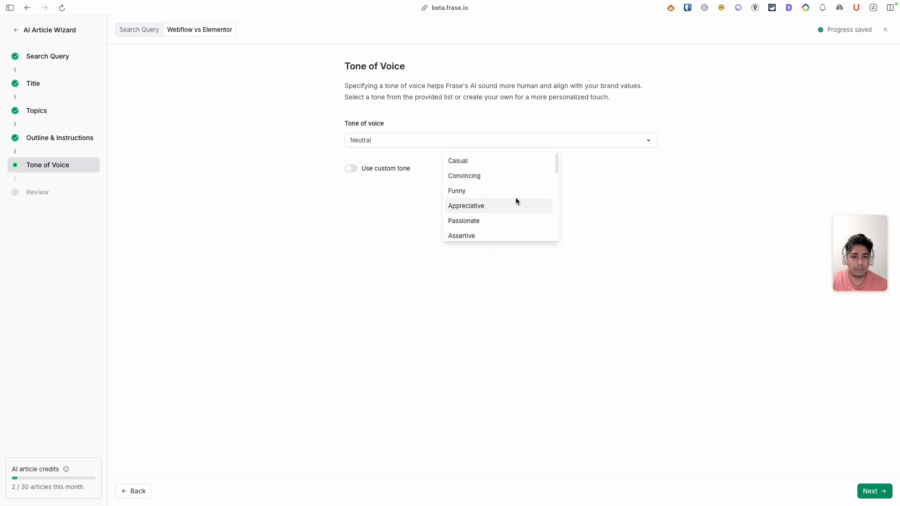
pyautogui.click(355, 189)
# - Enable a custom tone of voice and enter "Use a conversational tone without getting too familiar or casual. Use first-person plural perspective when you write."
pyautogui.click(352, 168)
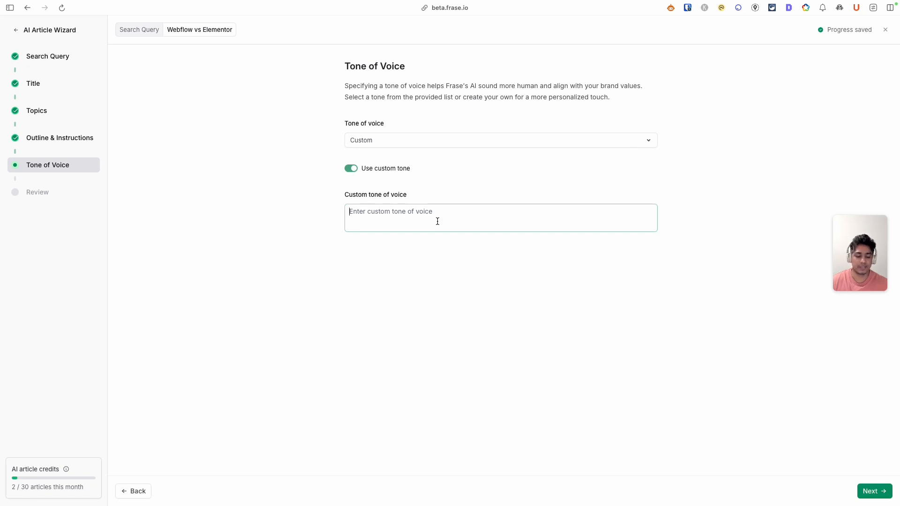
pyautogui.write('Use')
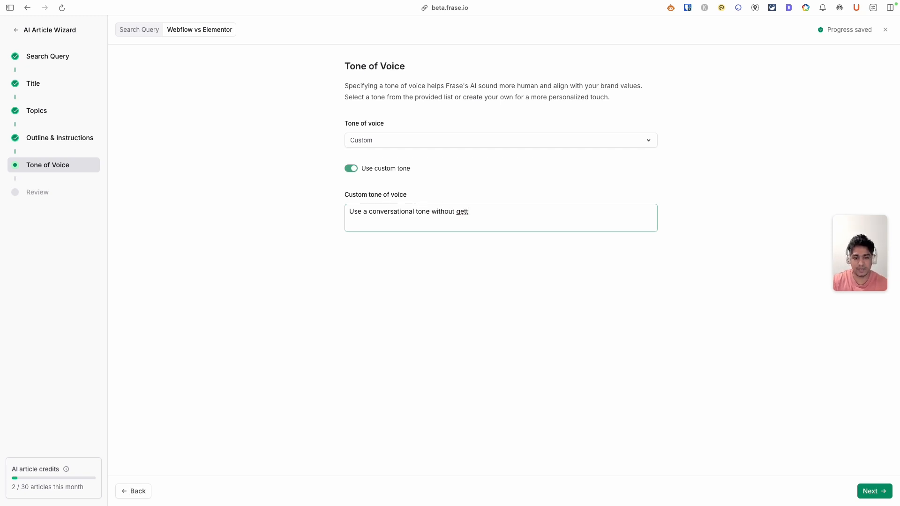
pyautogui.write('too fam')
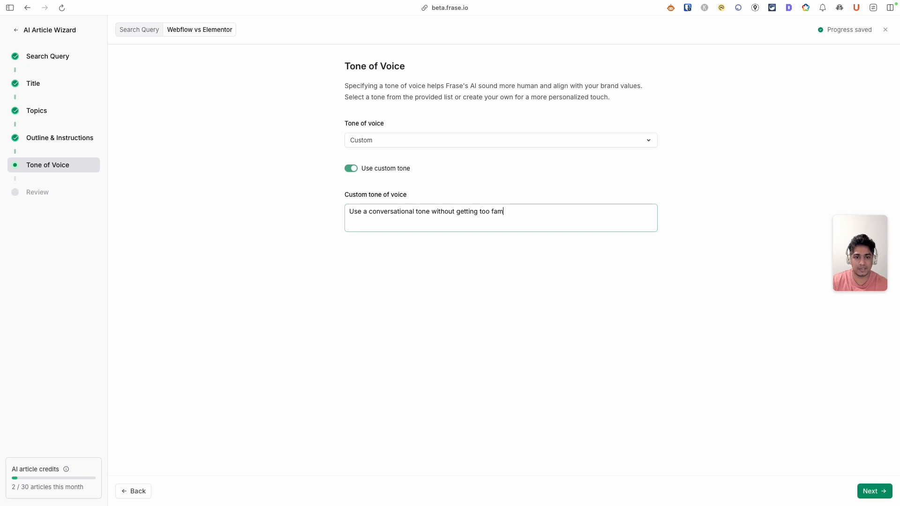
pyautogui.write('iliar or cas')
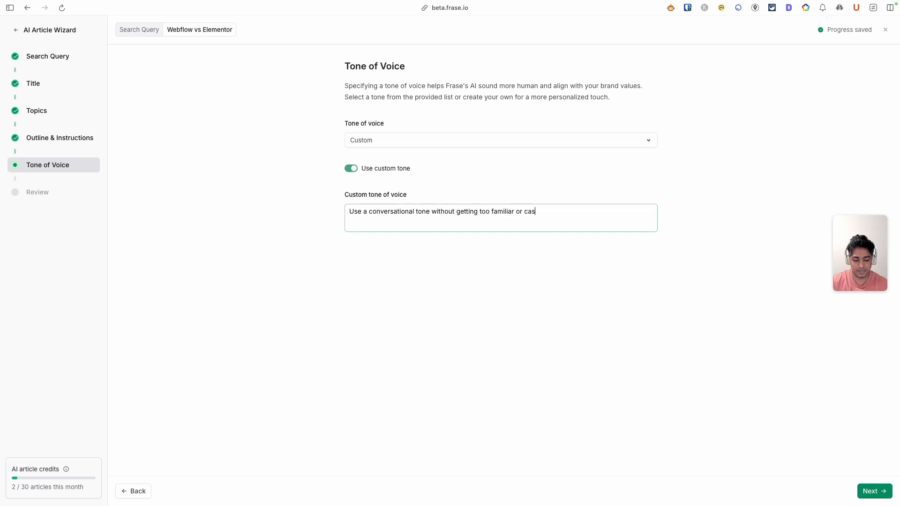
pyautogui.write('ual. Use first-person plural')
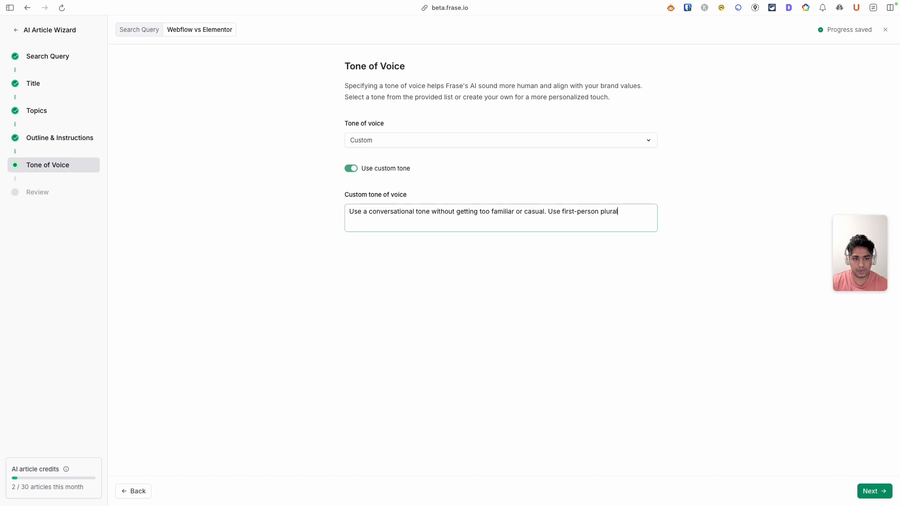
pyautogui.write(' perspective when ')
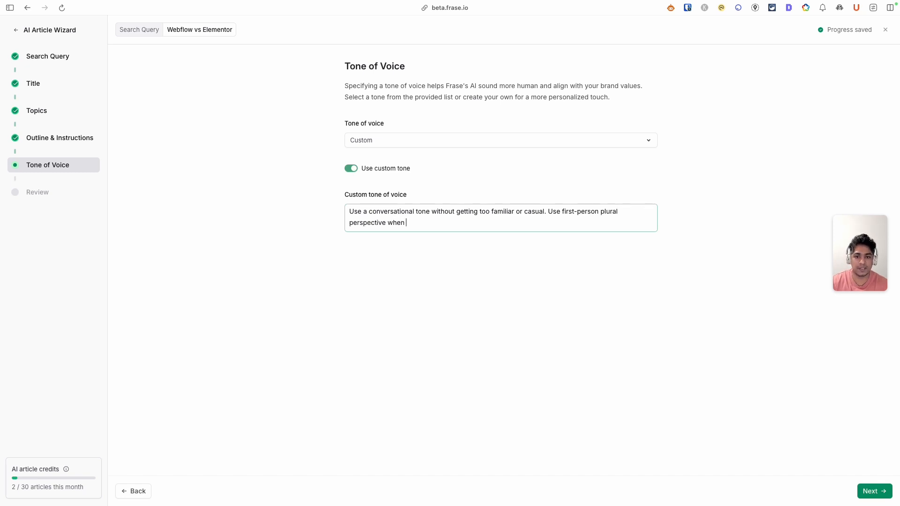
pyautogui.write('you write.')
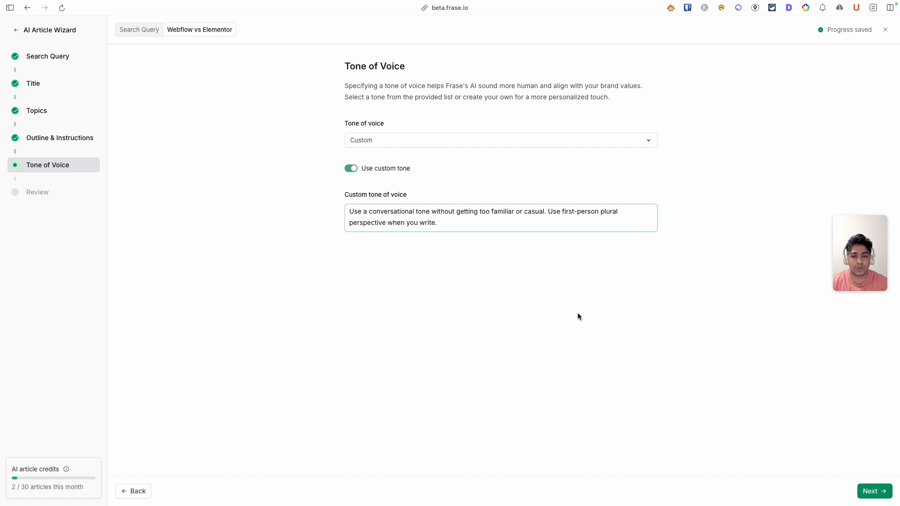
# - Review the query, title, topics, tone and outline of the Webflow vs Elementor article, and submit it for generation
pyautogui.click(873, 491)
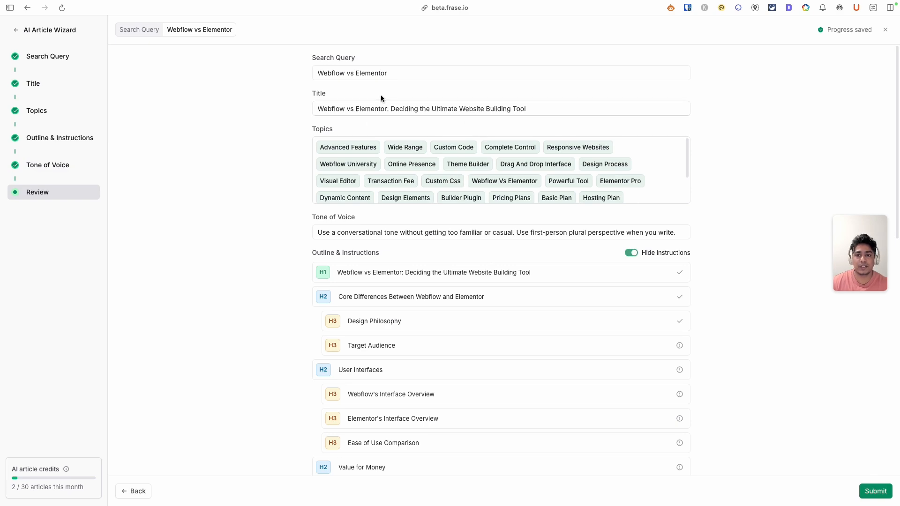
pyautogui.scroll(-7, 749, 175)
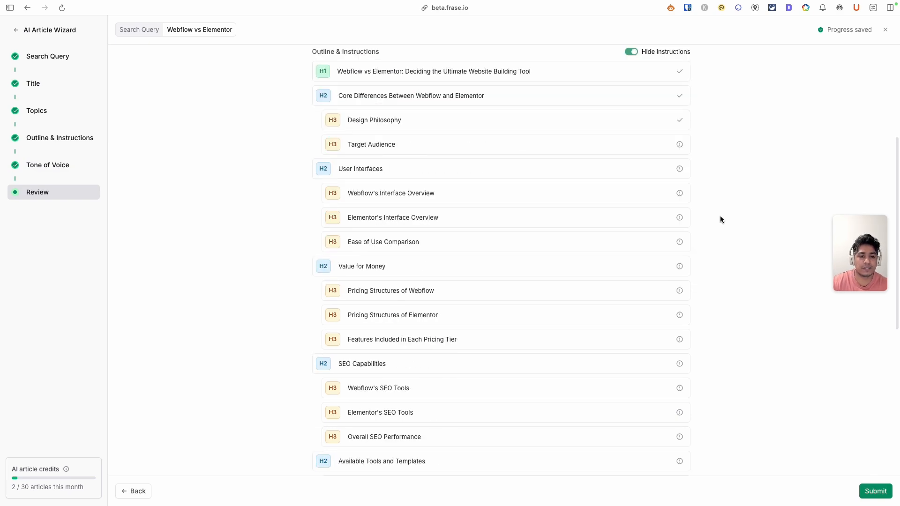
pyautogui.scroll(7, 724, 229)
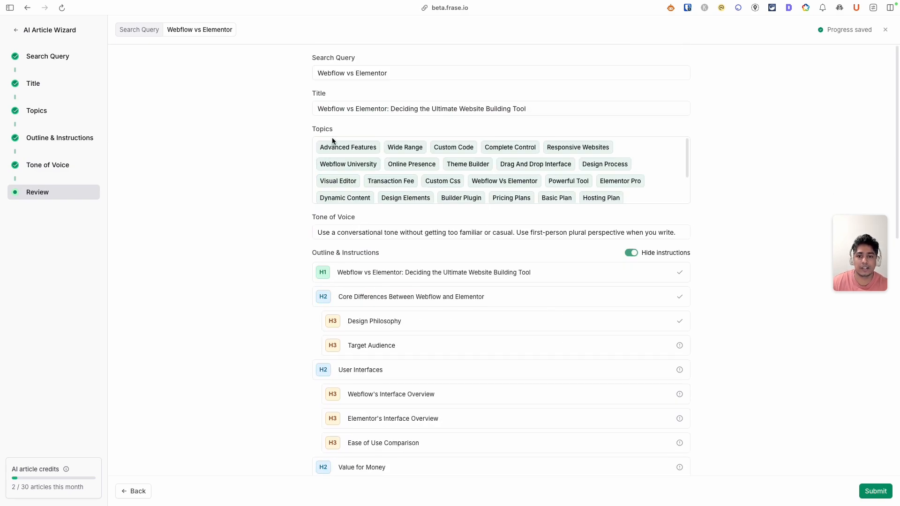
pyautogui.scroll(-1, 747, 425)
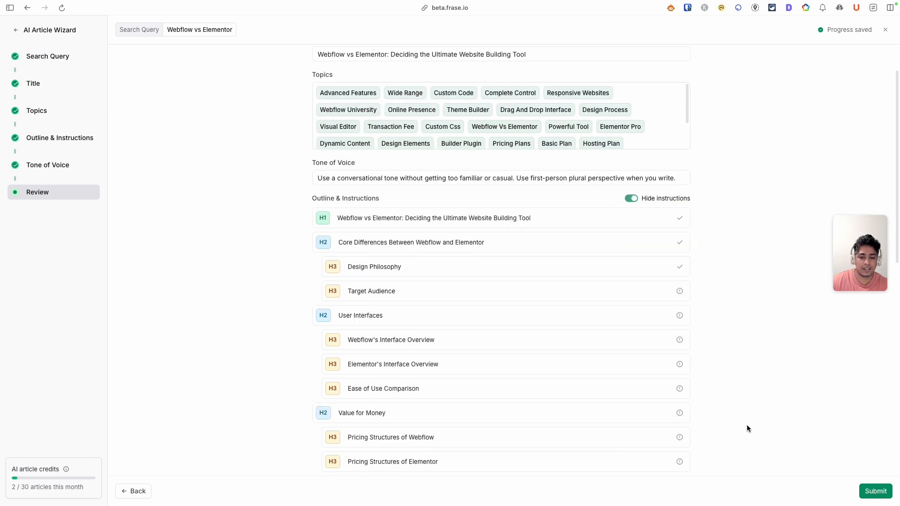
pyautogui.click(871, 491)
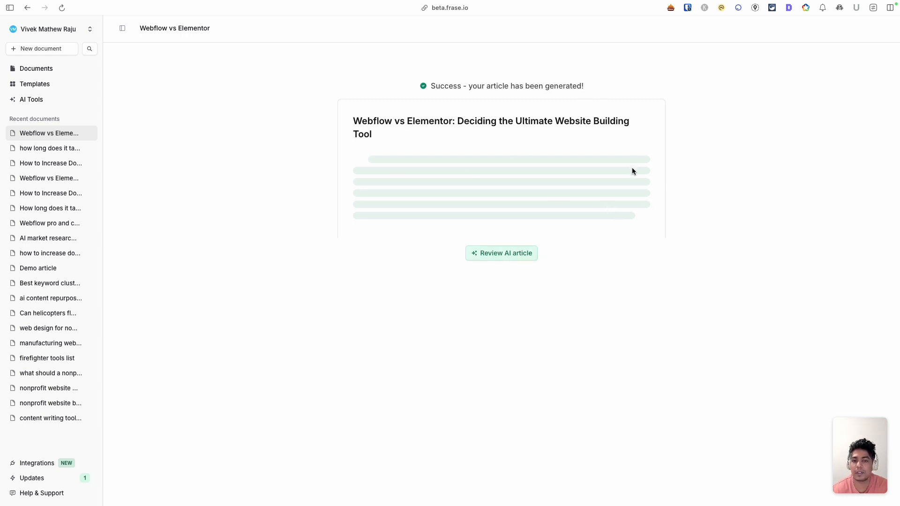
# - Open the generated article for review and read through its introduction up to the Core Differences section
pyautogui.click(505, 258)
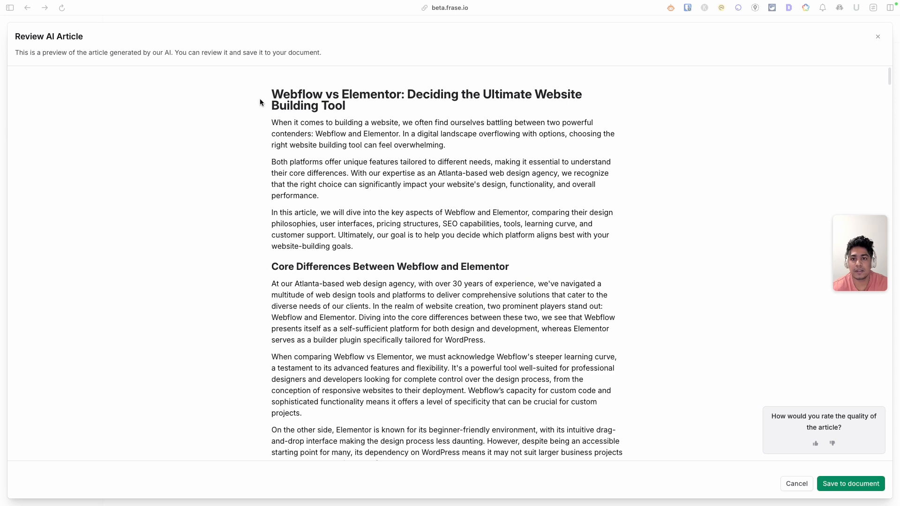
pyautogui.click(273, 93)
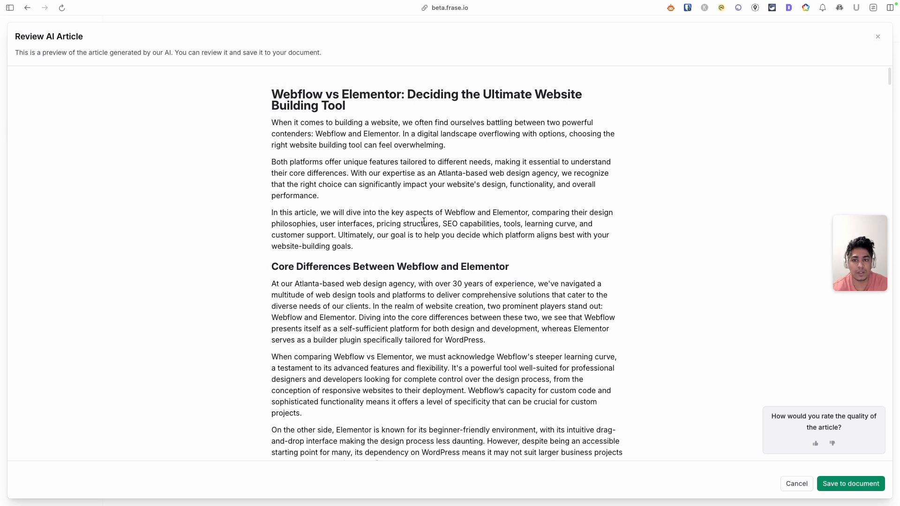
pyautogui.scroll(-1, 585, 266)
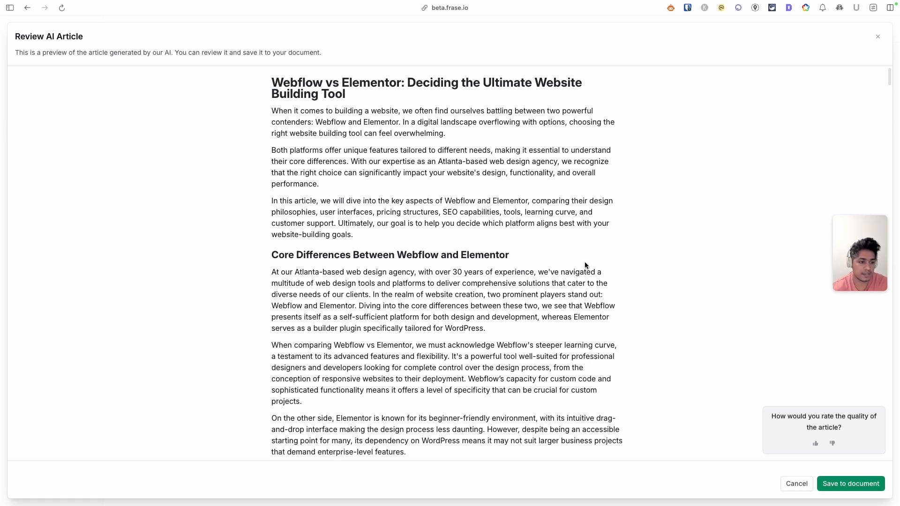
pyautogui.scroll(-5, 585, 265)
pyautogui.scroll(6, 500, 243)
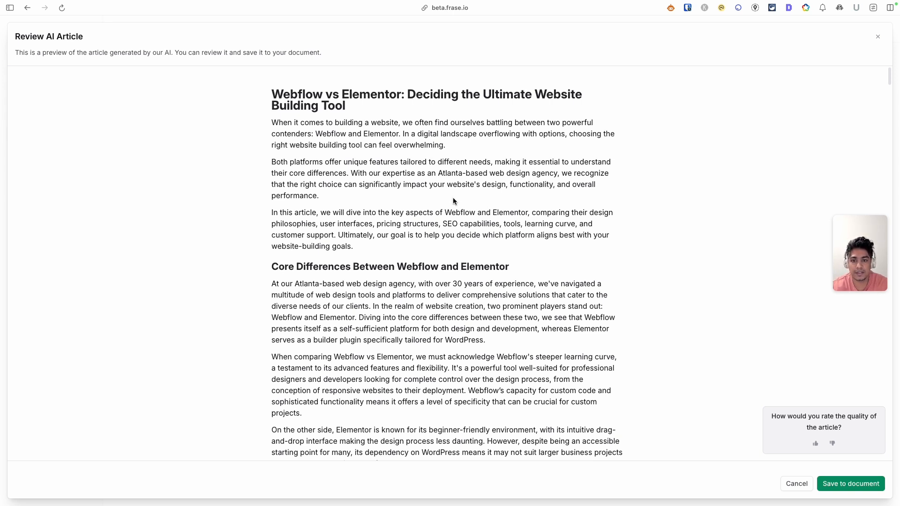
pyautogui.scroll(-3, 453, 202)
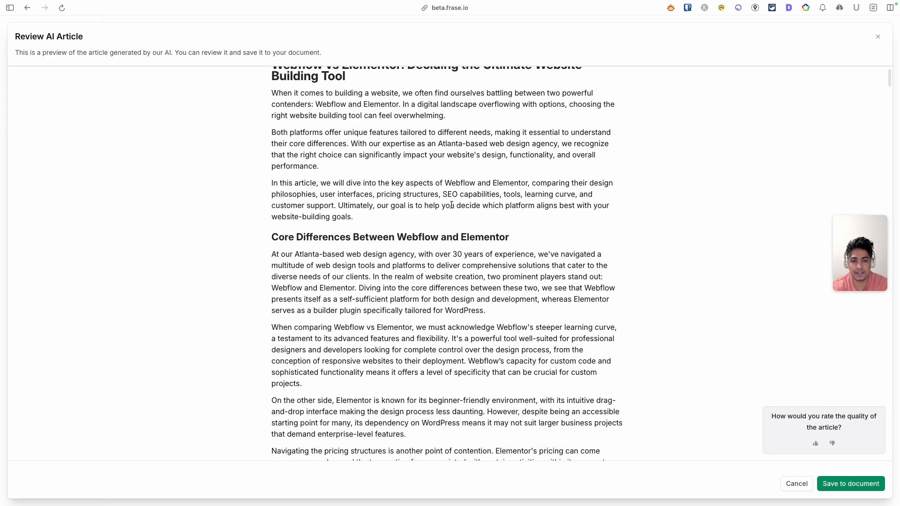
pyautogui.scroll(-4, 452, 205)
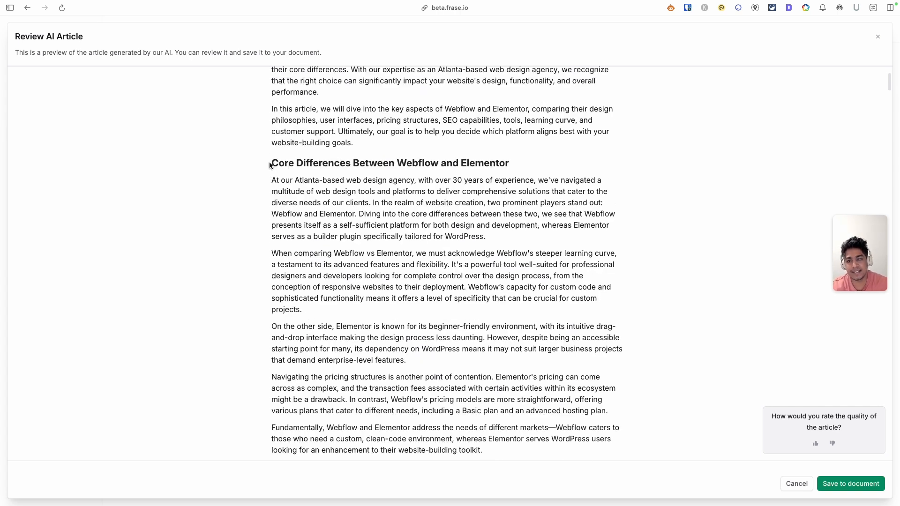
# - Examine the opening sentence about the Atlanta-based agency under Core Differences Between Webflow and Elementor
pyautogui.moveTo(275, 164); pyautogui.dragTo(371, 201)
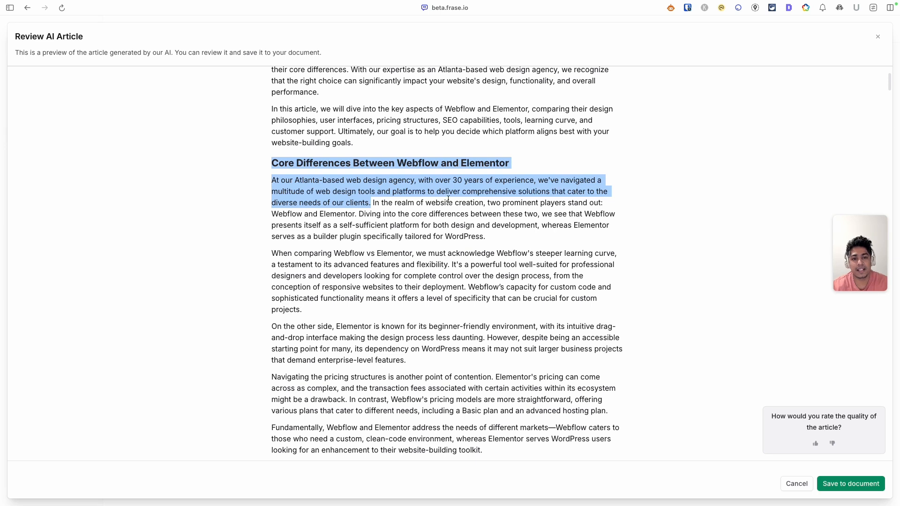
pyautogui.click(457, 181)
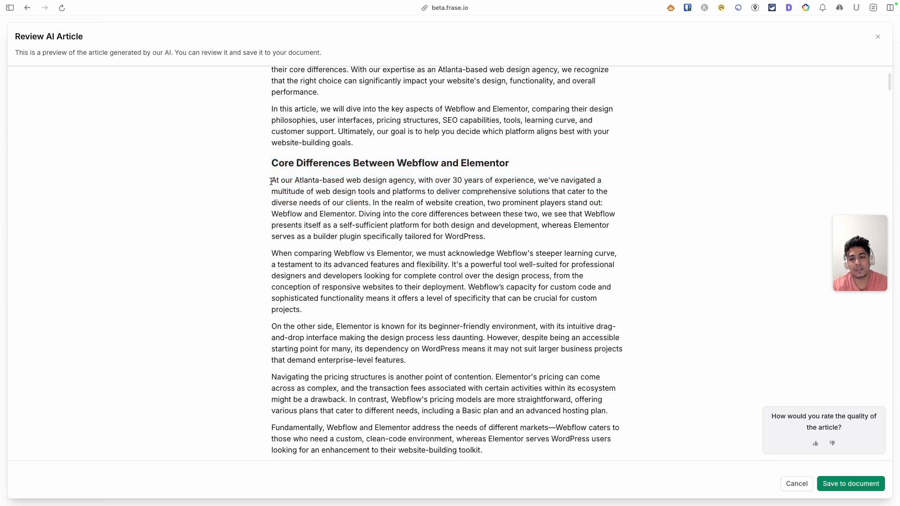
pyautogui.moveTo(271, 181); pyautogui.dragTo(372, 202)
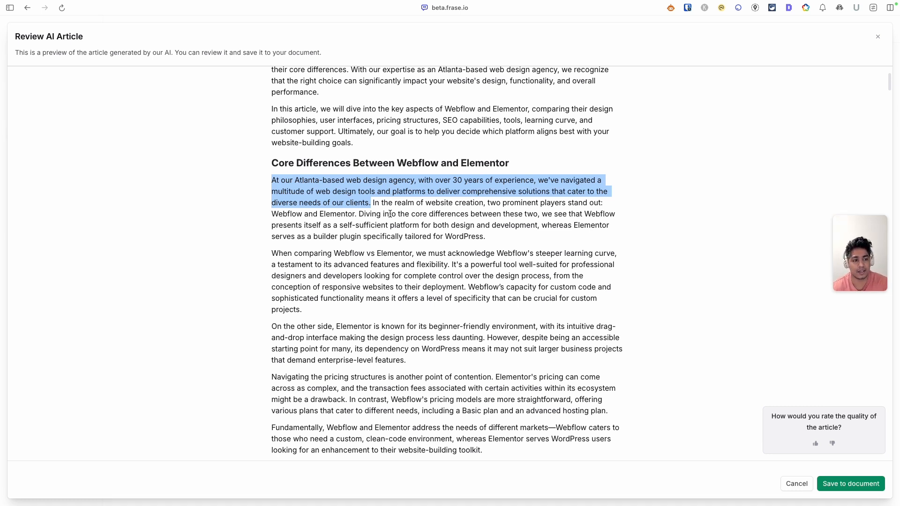
pyautogui.click(374, 199)
pyautogui.scroll(-3, 374, 224)
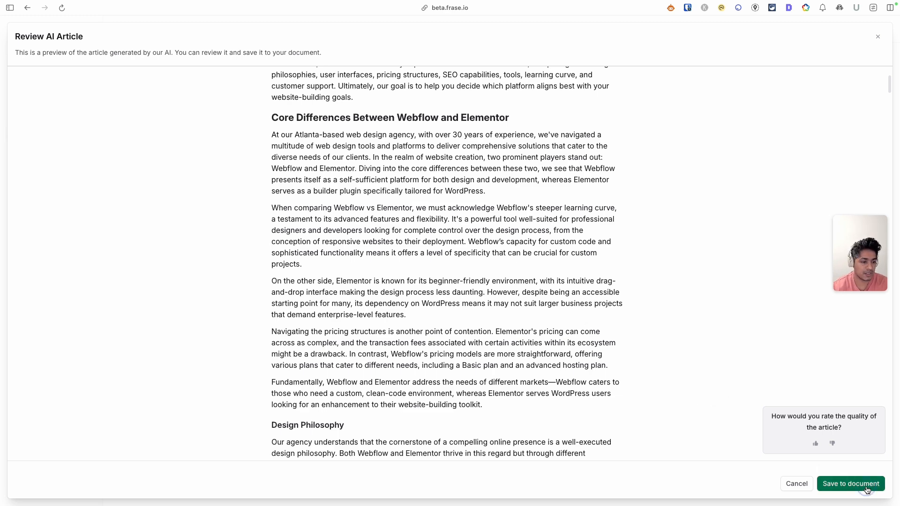
# - Save the AI article to the document and run the Google results research for "webflow vs elementor"
pyautogui.click(851, 483)
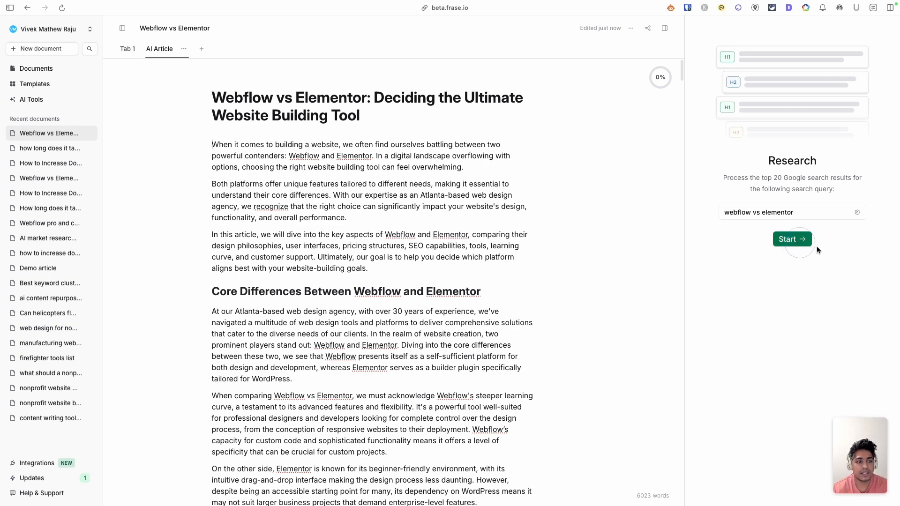
pyautogui.click(800, 238)
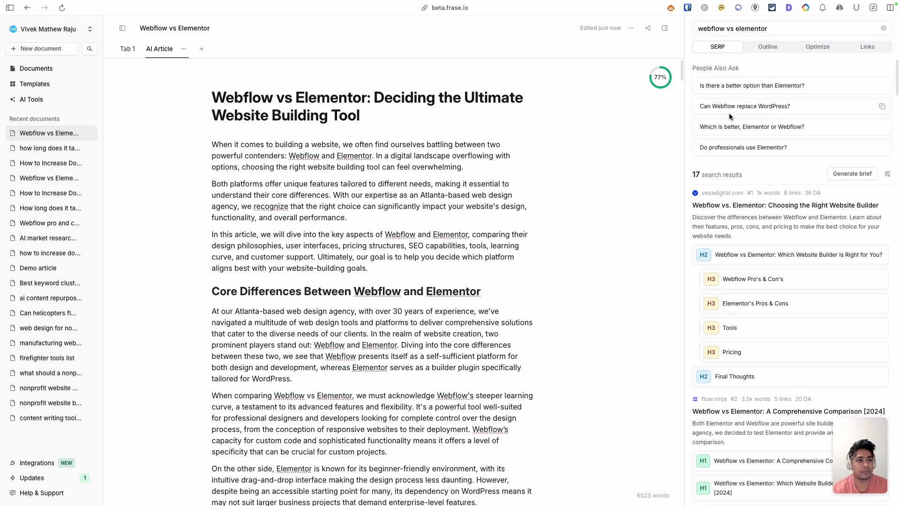
# - Look through the People Also Ask questions and competitor headings in the search results, and view the article's outline
pyautogui.scroll(-6, 728, 125)
pyautogui.scroll(6, 735, 113)
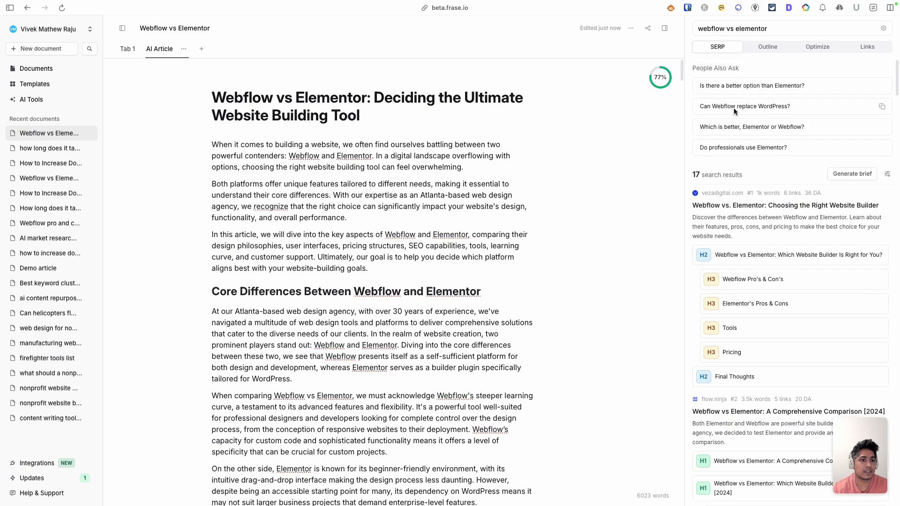
pyautogui.scroll(-1, 793, 291)
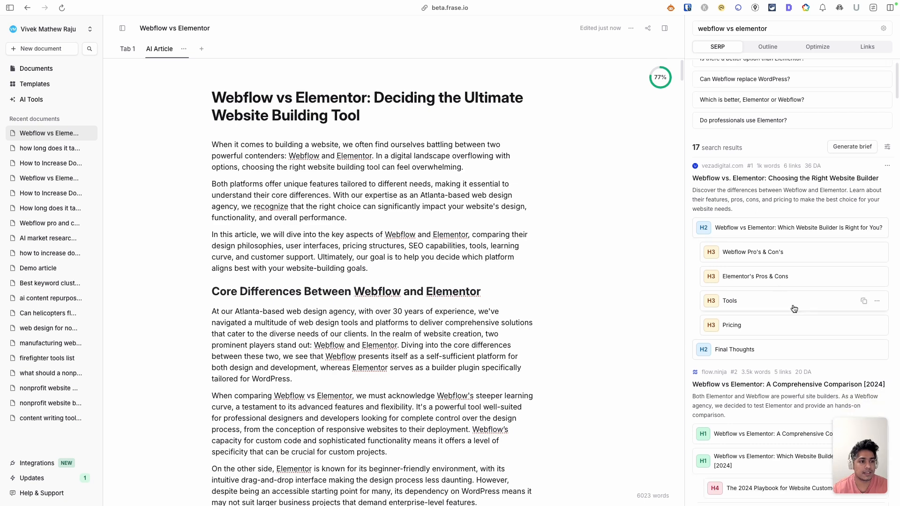
pyautogui.scroll(1, 801, 324)
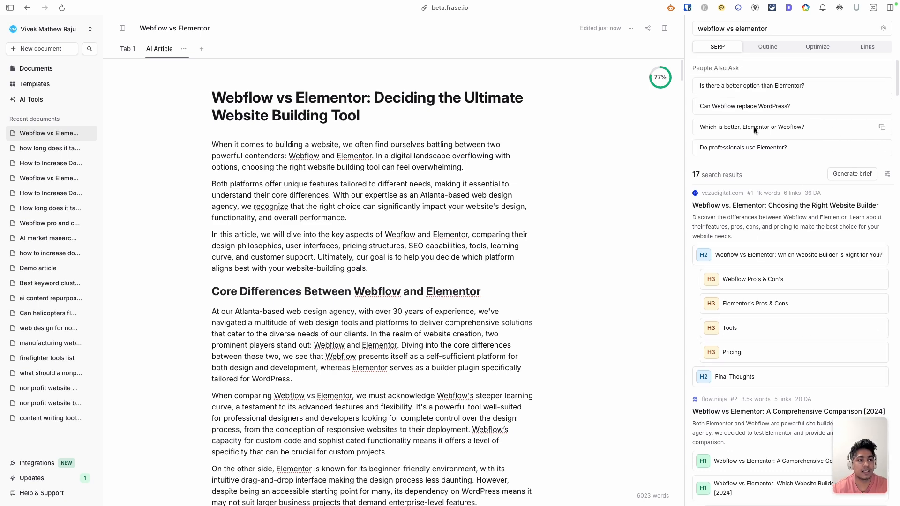
pyautogui.click(773, 47)
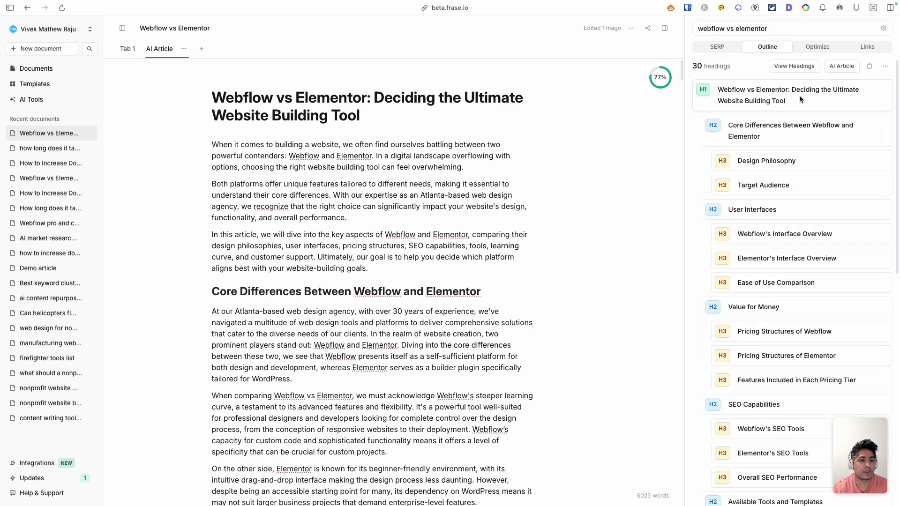
# - Examine the article's topic score, content metrics and suggested optimization topics
pyautogui.click(819, 47)
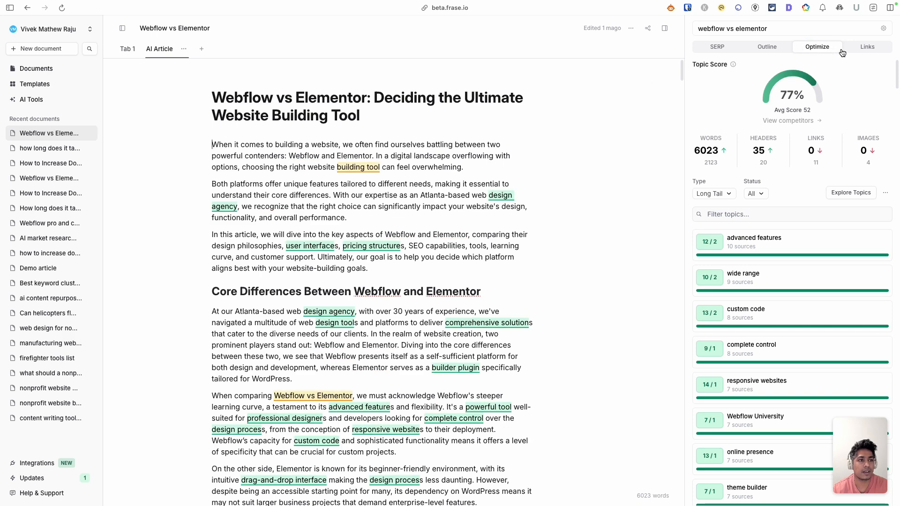
pyautogui.scroll(-3, 854, 311)
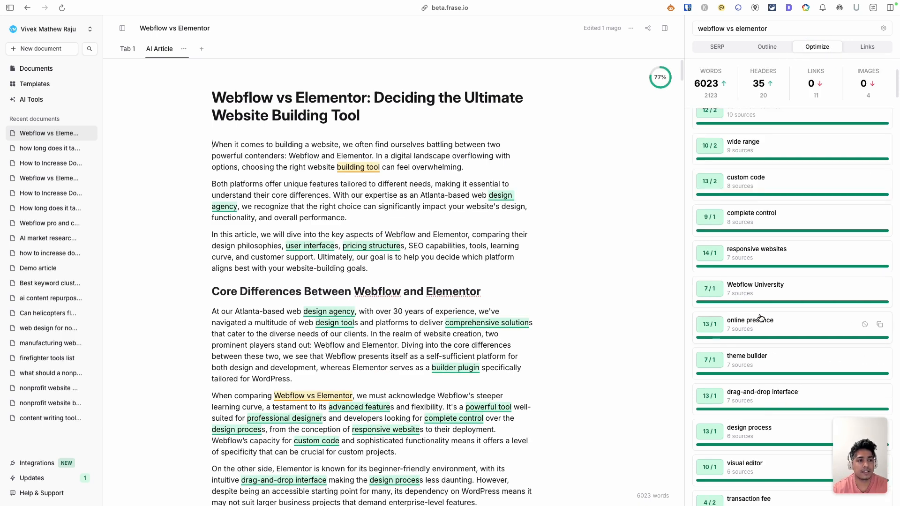
pyautogui.scroll(3, 840, 313)
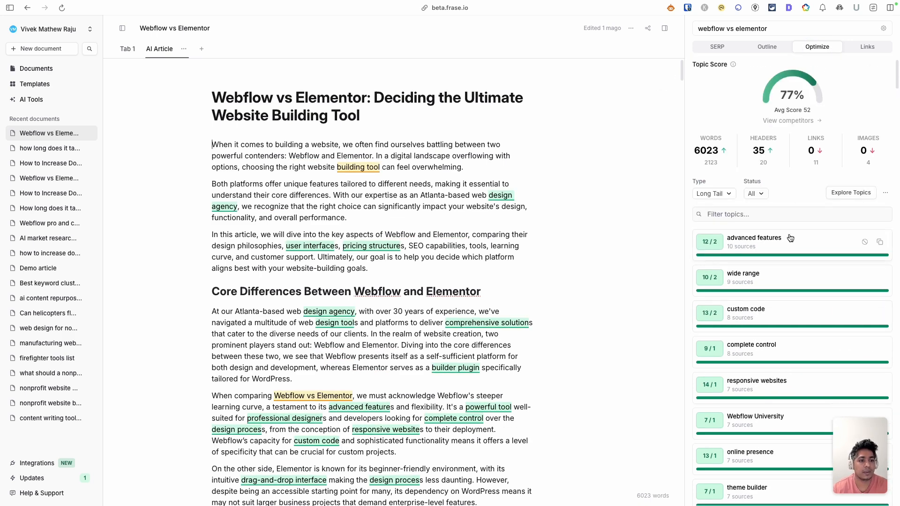
# - Keep the topic type at Long Tail and filter the optimization topics by Topic Gap status
pyautogui.click(719, 195)
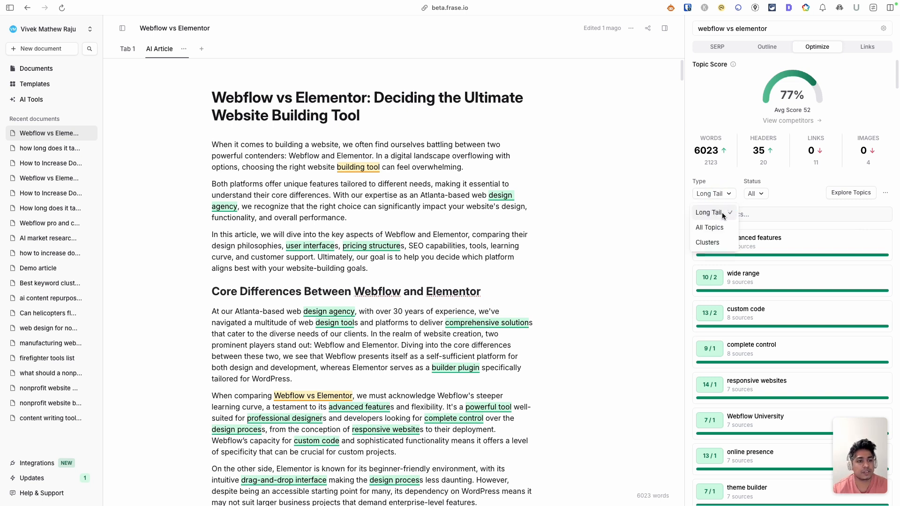
pyautogui.click(723, 215)
pyautogui.click(797, 207)
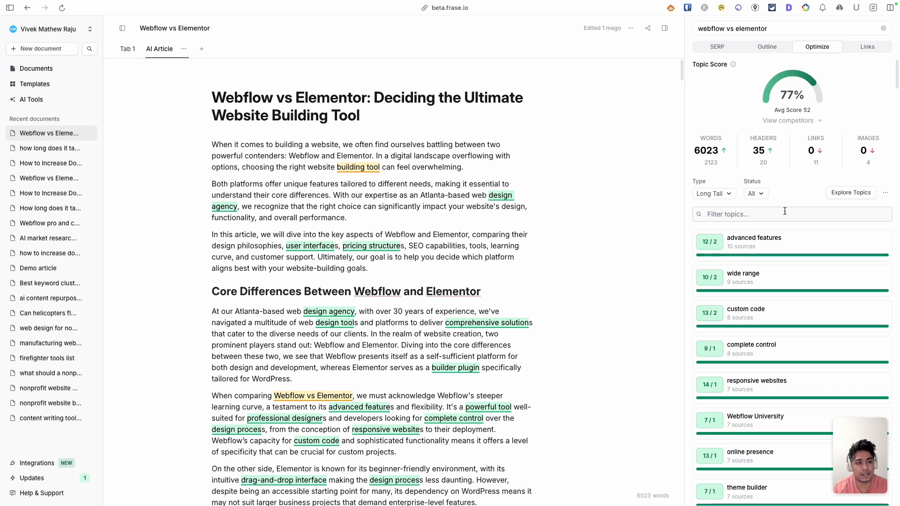
pyautogui.click(755, 194)
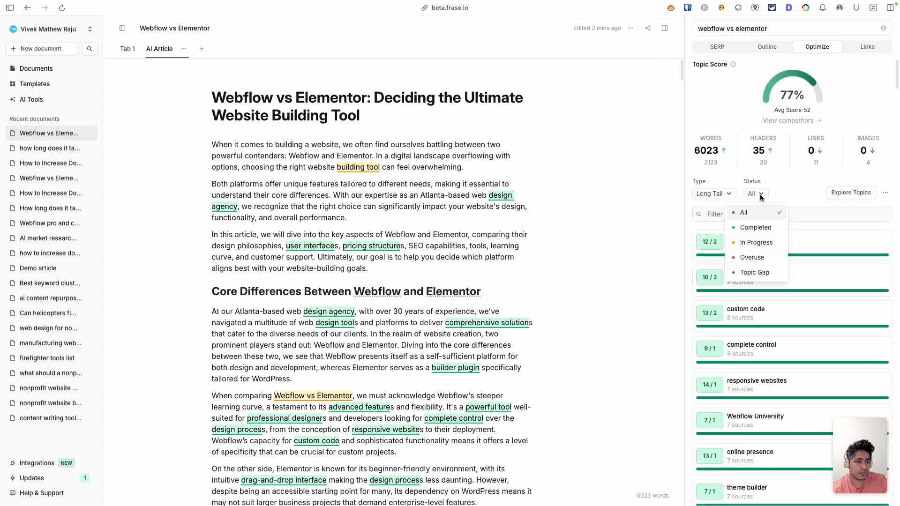
pyautogui.click(764, 273)
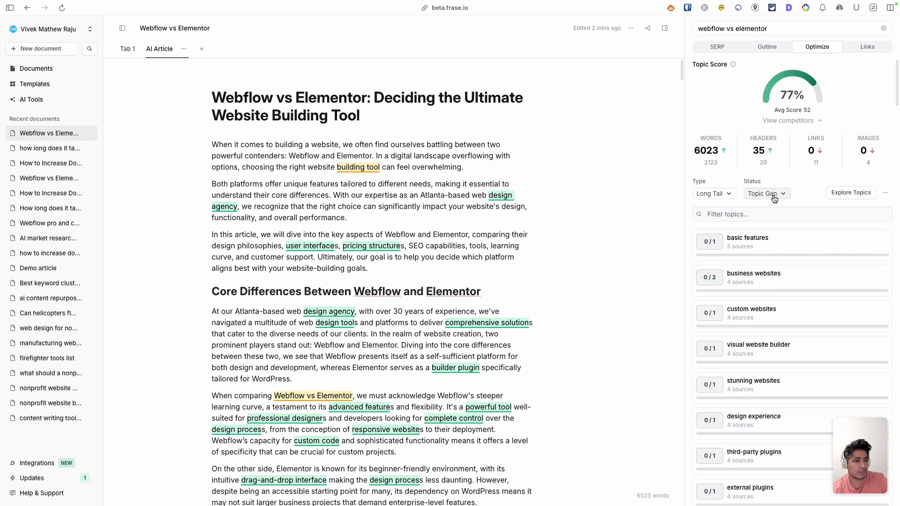
# - View the topic gaps by All Topics and by Clusters, and return the type to Long Tail
pyautogui.click(731, 197)
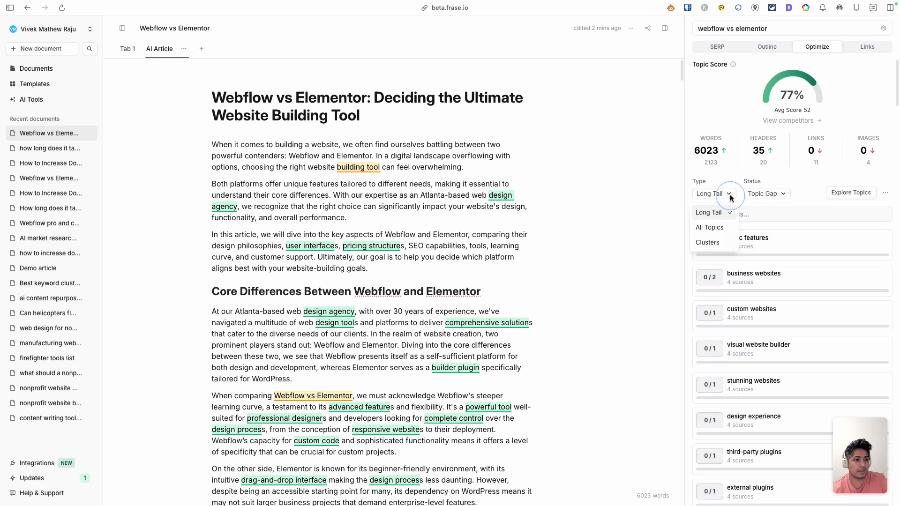
pyautogui.click(722, 227)
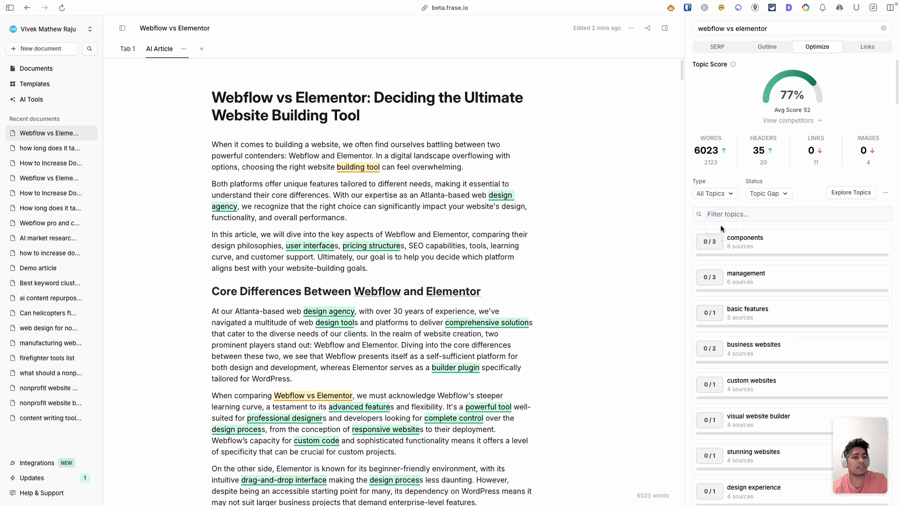
pyautogui.click(725, 195)
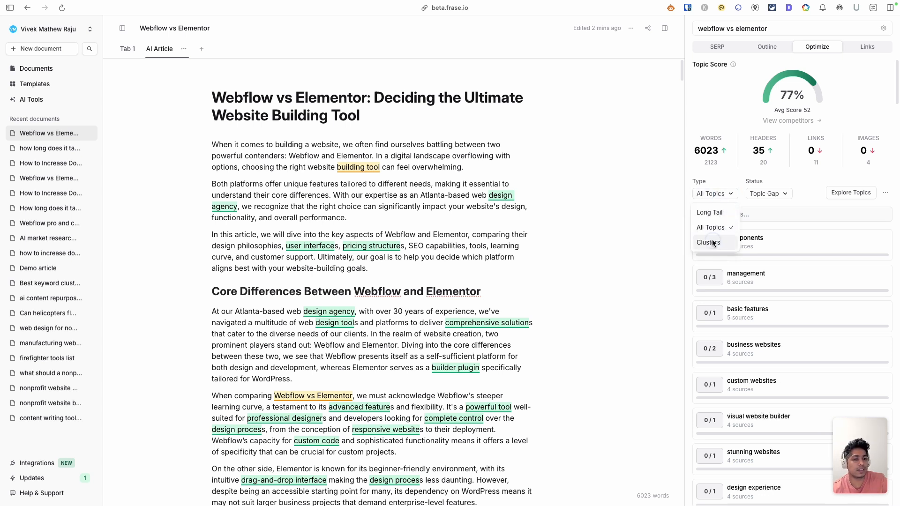
pyautogui.click(715, 241)
pyautogui.click(727, 196)
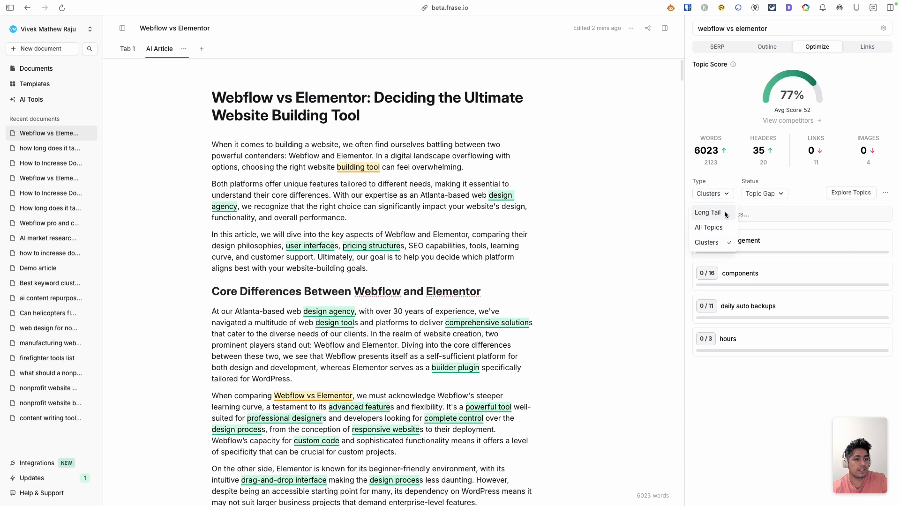
pyautogui.click(709, 212)
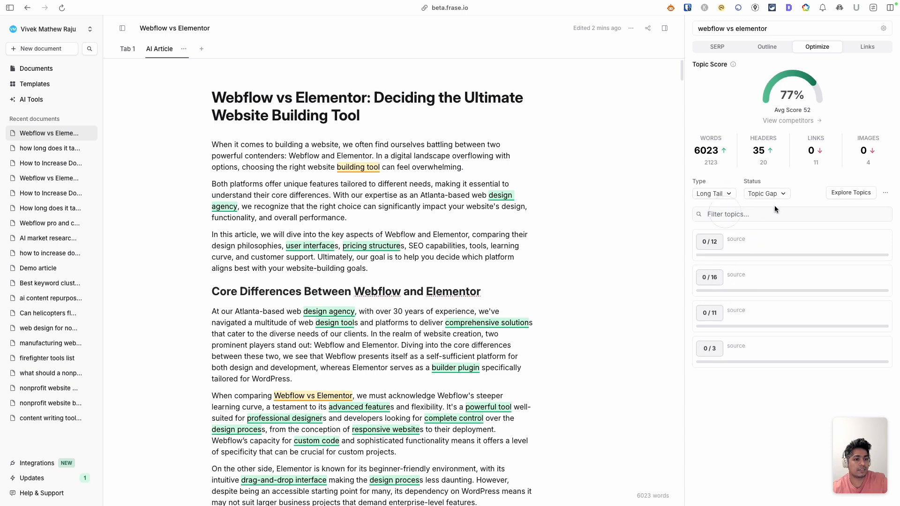
# - View the Explore Topics comparison against ranking competitors, close it, and display the list of external links
pyautogui.click(847, 196)
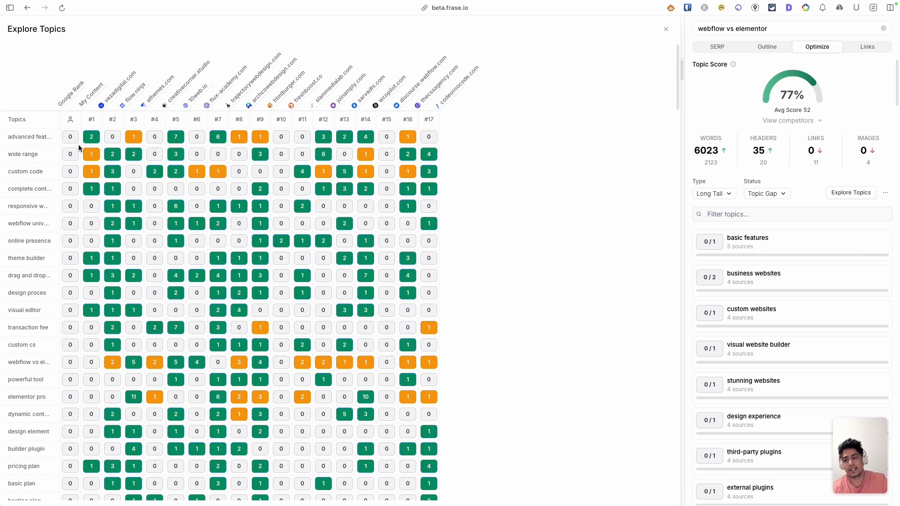
pyautogui.click(668, 32)
pyautogui.click(868, 48)
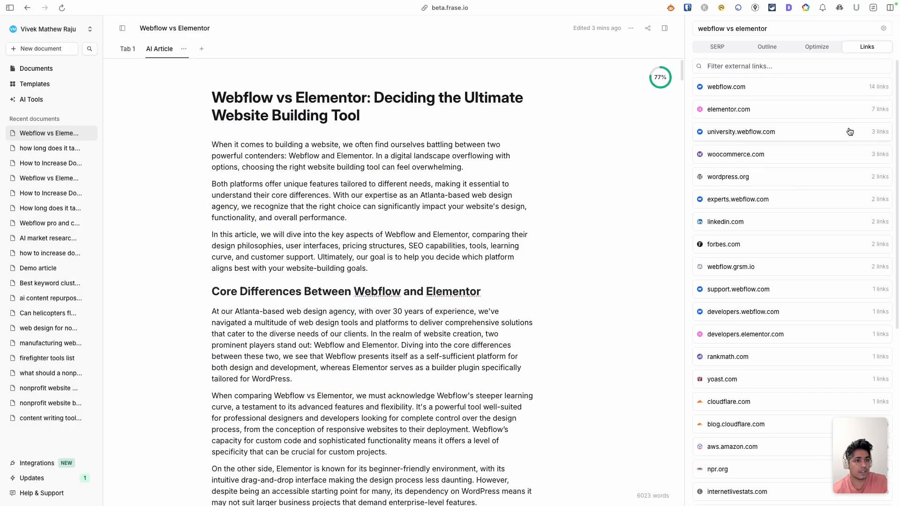
# - Look through the list of external links used by competitors and return to the search results view
pyautogui.scroll(-5, 854, 309)
pyautogui.scroll(5, 854, 309)
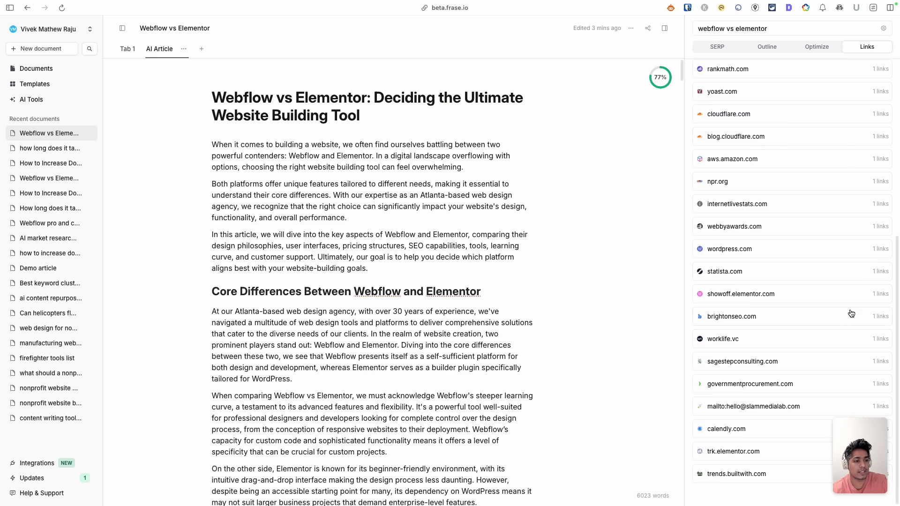
pyautogui.click(717, 47)
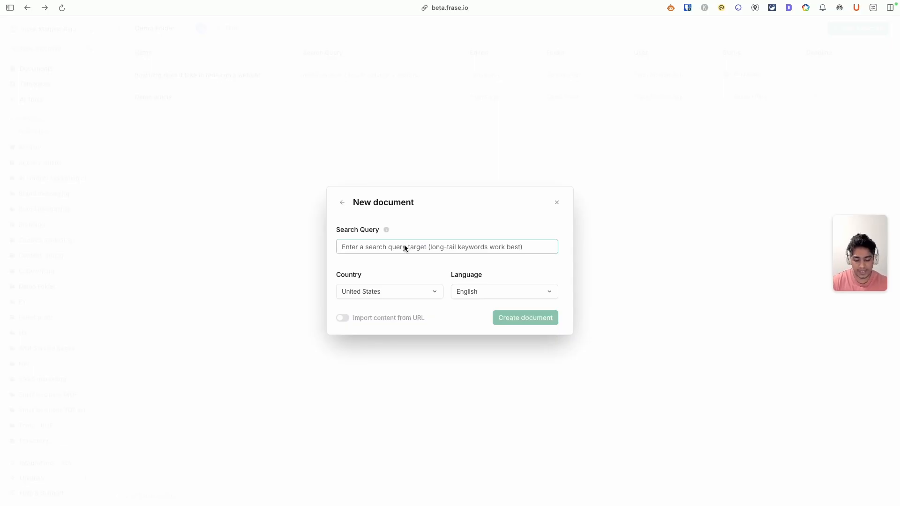
# - Create a new document for the search query "Nonprofit Website Best Practices" in United States and English, without importing content from a URL
pyautogui.write('Nonprofit Website Best Practices')
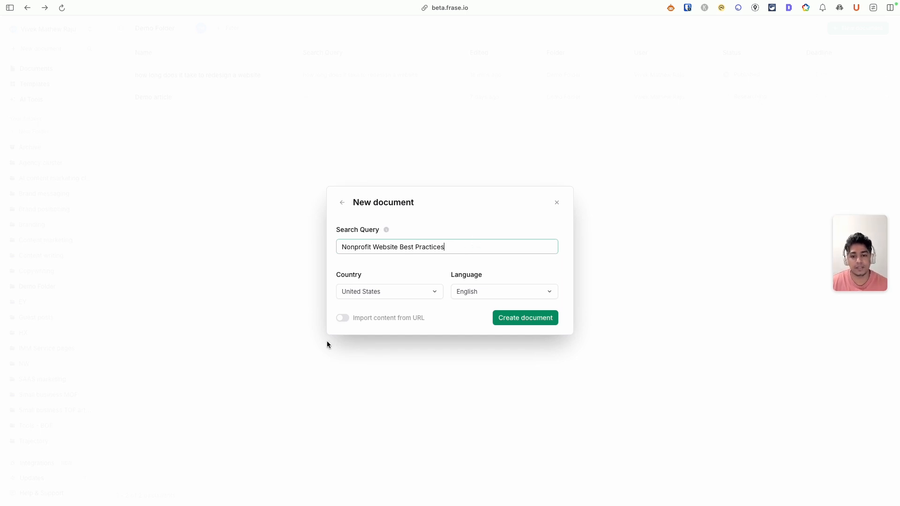
pyautogui.click(342, 318)
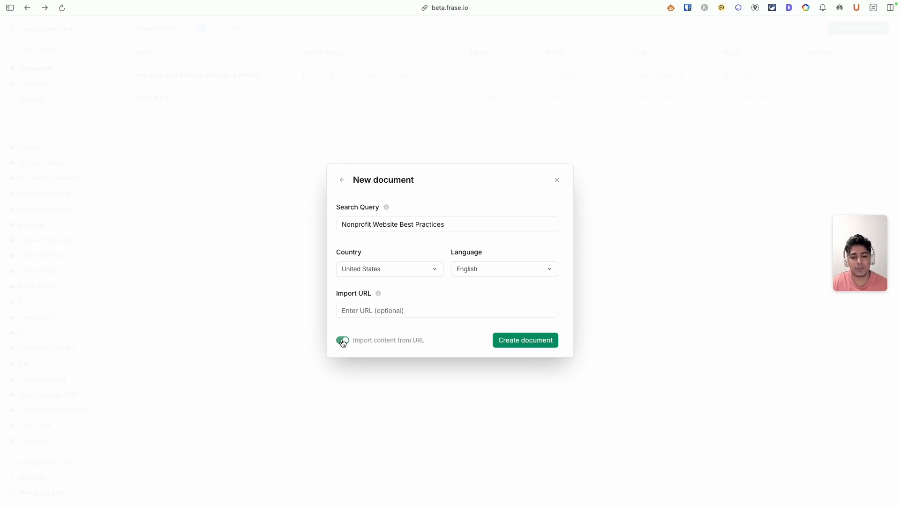
pyautogui.click(367, 311)
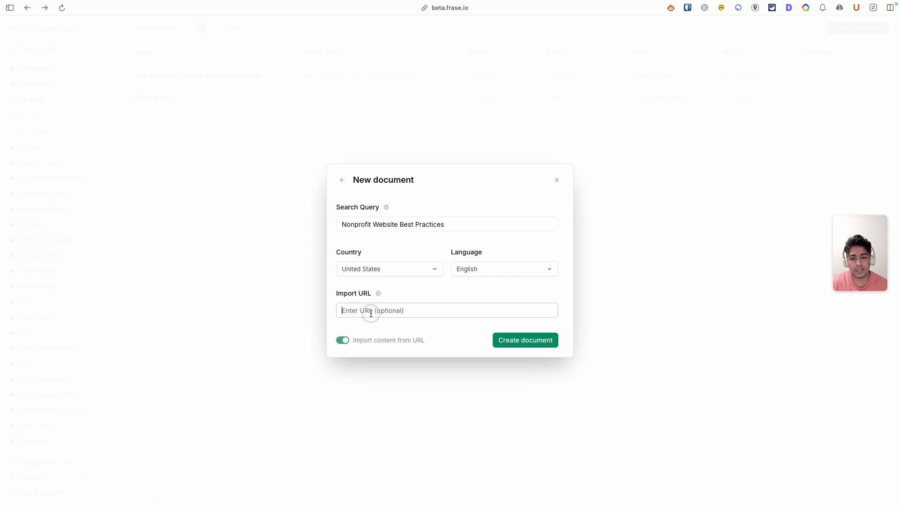
pyautogui.click(342, 341)
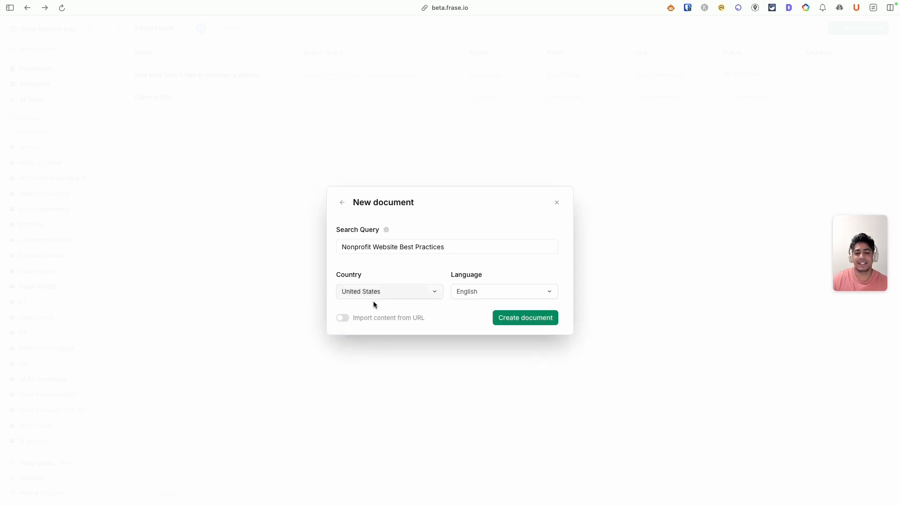
pyautogui.click(342, 318)
pyautogui.click(343, 340)
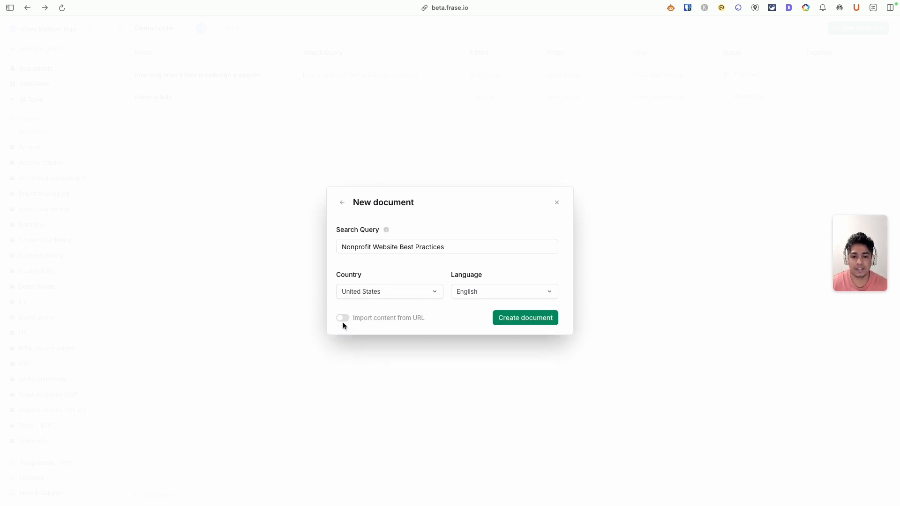
pyautogui.click(534, 319)
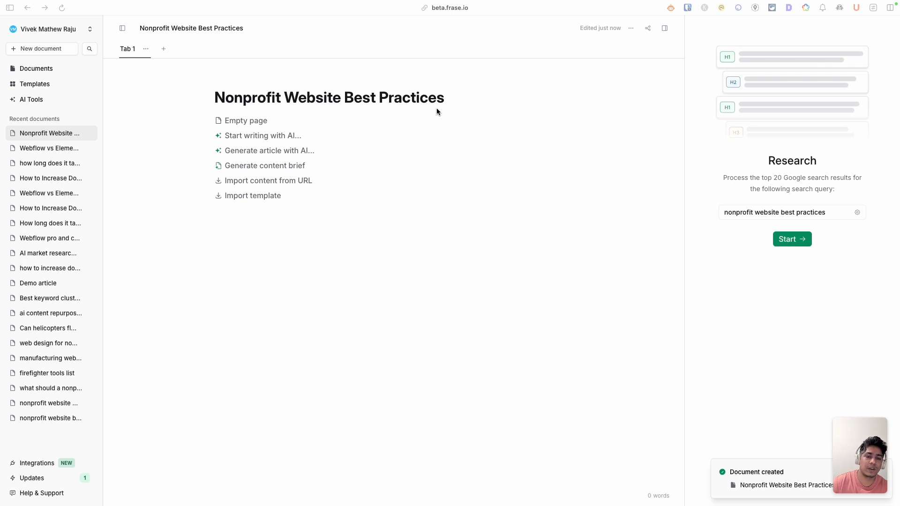
# - View the search query settings, close them, and start the research on "nonprofit website best practices"
pyautogui.click(825, 213)
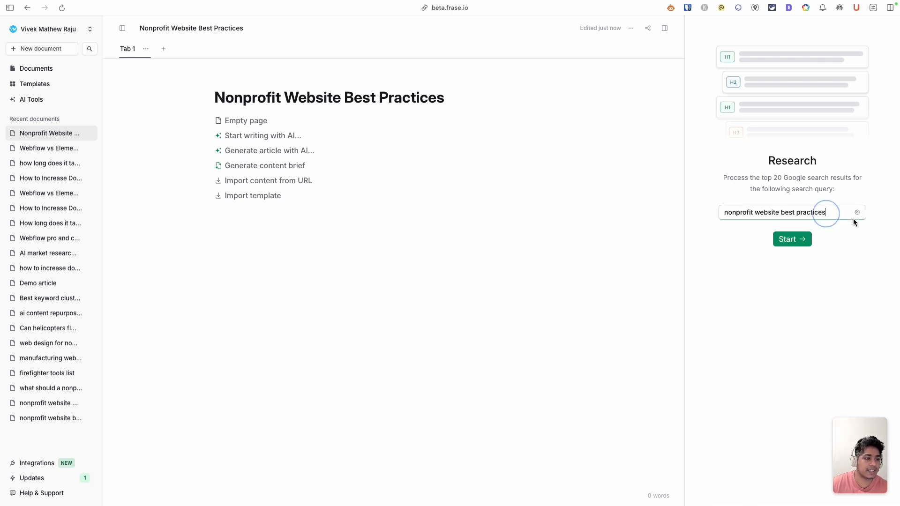
pyautogui.click(857, 214)
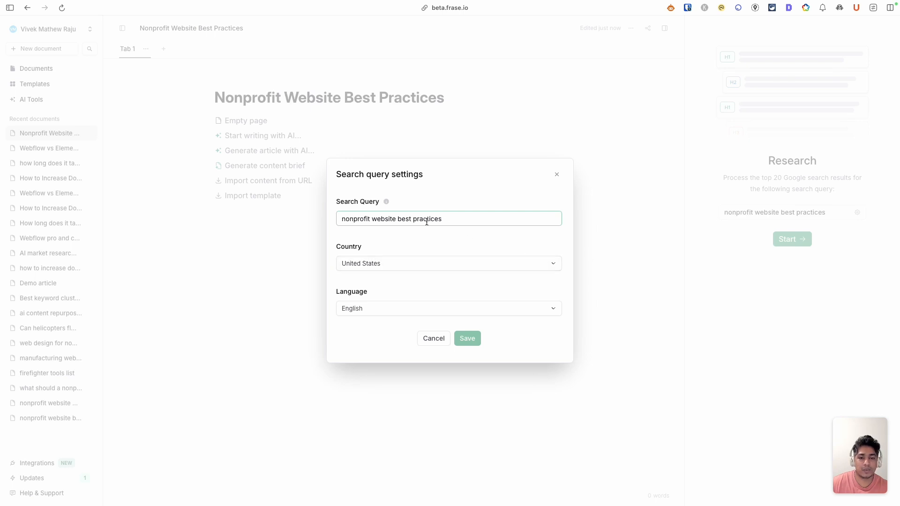
pyautogui.click(558, 175)
pyautogui.click(784, 239)
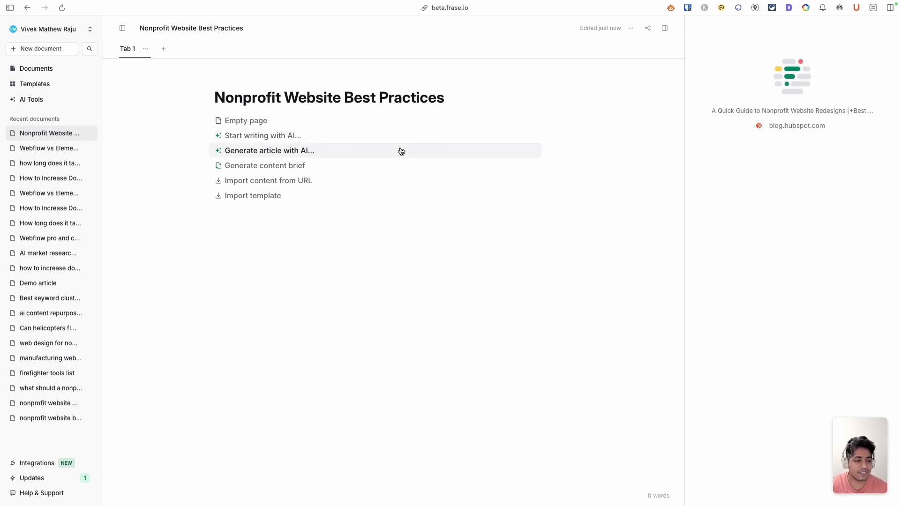
# - Collapse the document navigation sidebar, and hide and redisplay the research panel
pyautogui.click(122, 29)
pyautogui.moveTo(20, 31)
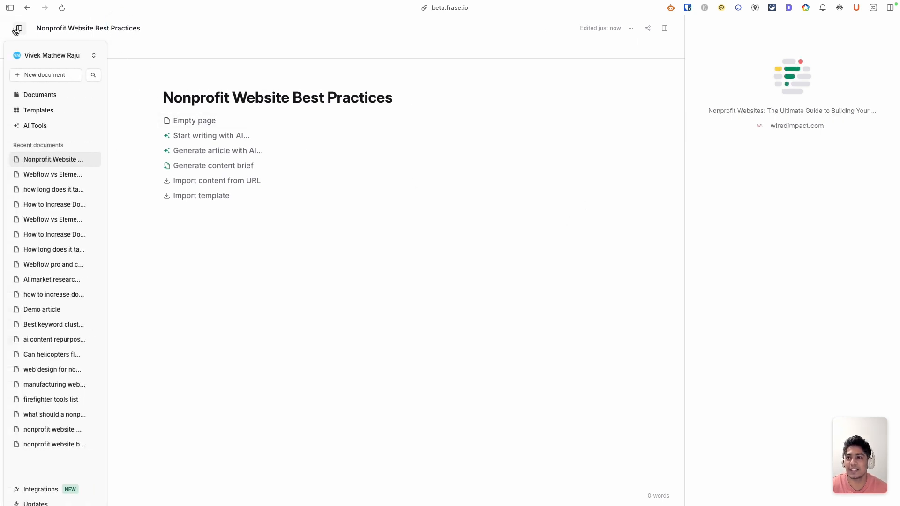
pyautogui.click(16, 29)
pyautogui.click(121, 28)
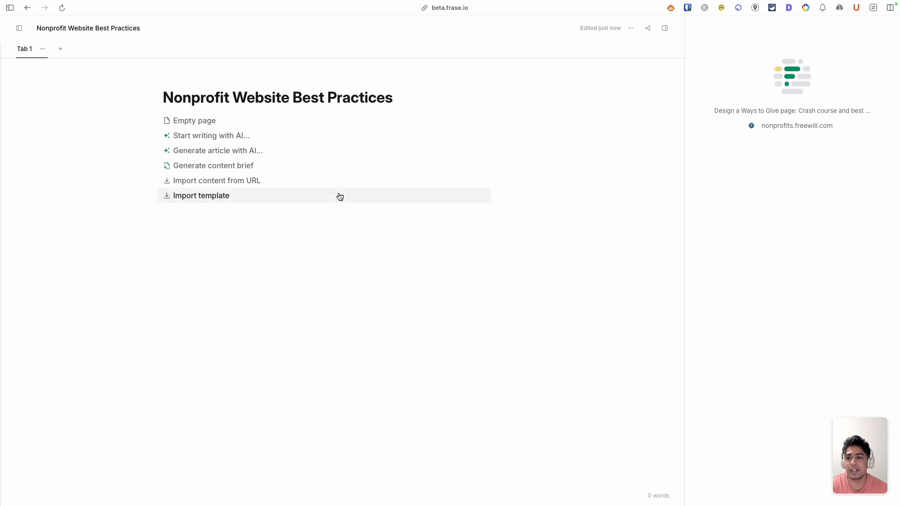
pyautogui.click(664, 28)
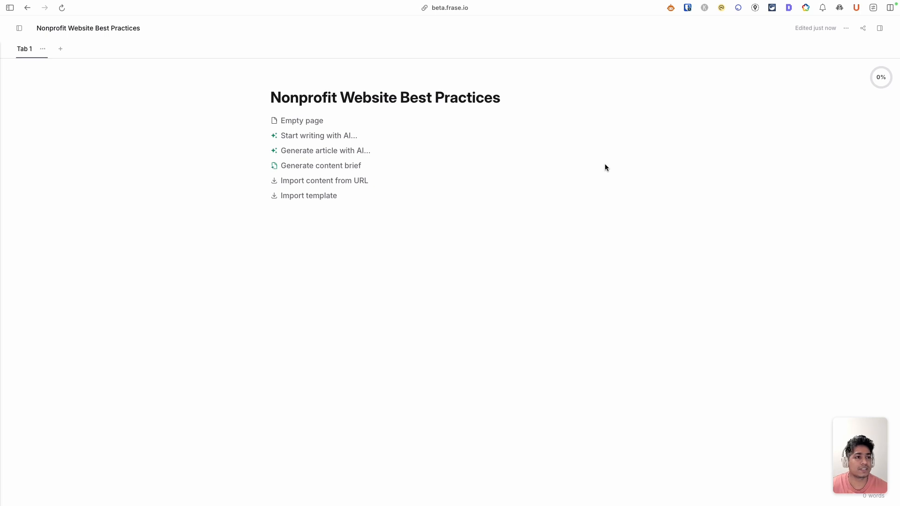
pyautogui.click(880, 28)
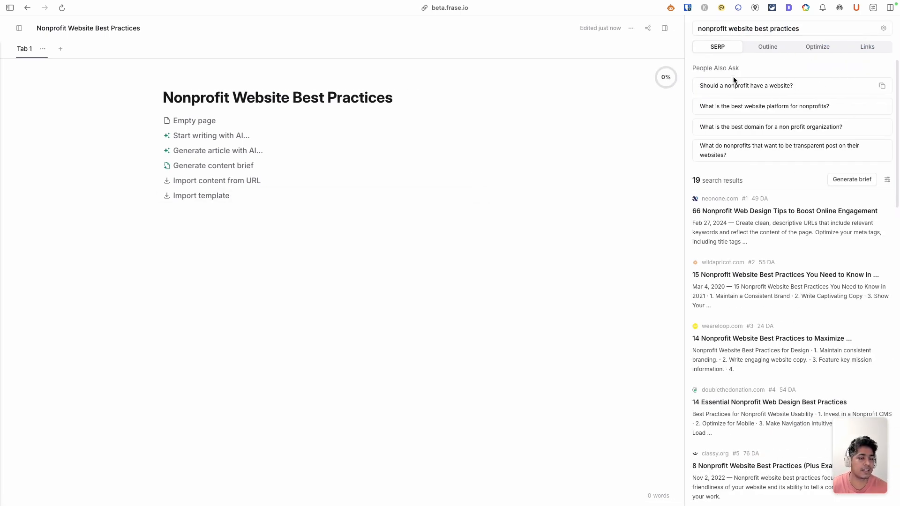
# - Examine the new document's search results, Outline, Optimize and Links research views, and return to the SERP view
pyautogui.scroll(-5, 775, 308)
pyautogui.scroll(10, 774, 300)
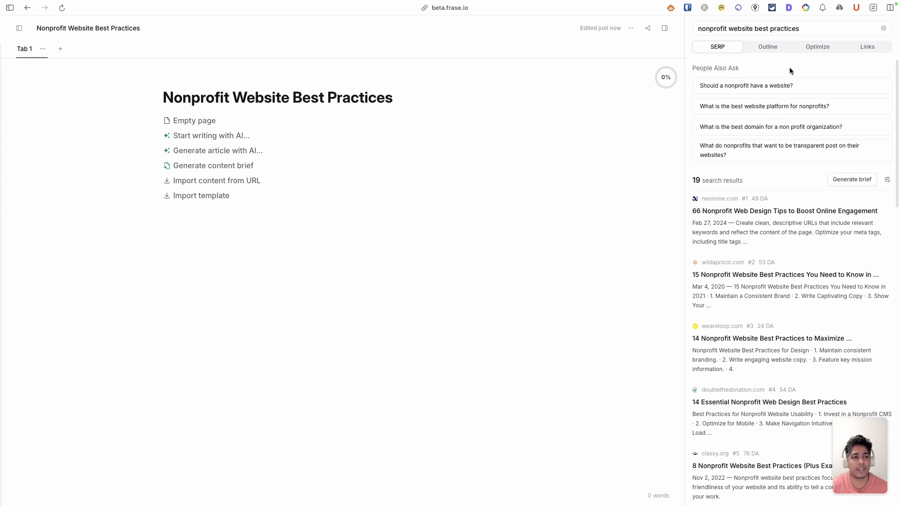
pyautogui.click(768, 46)
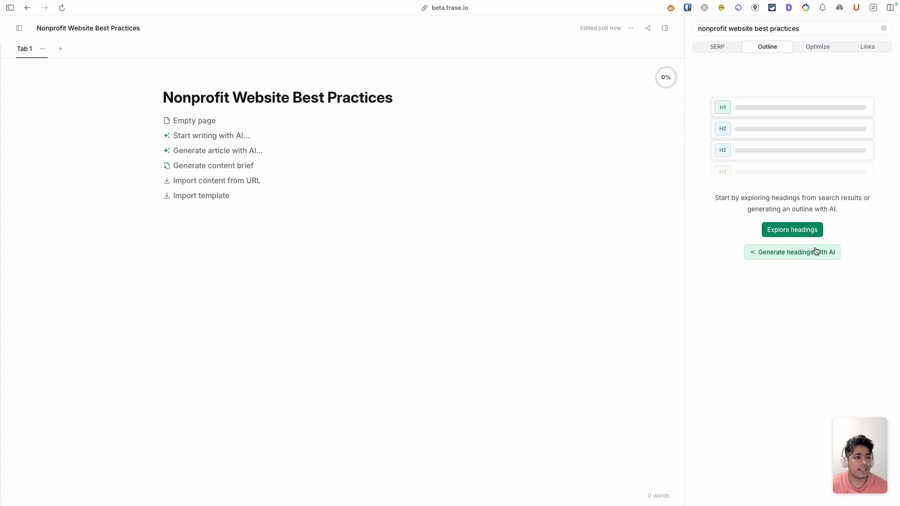
pyautogui.click(814, 47)
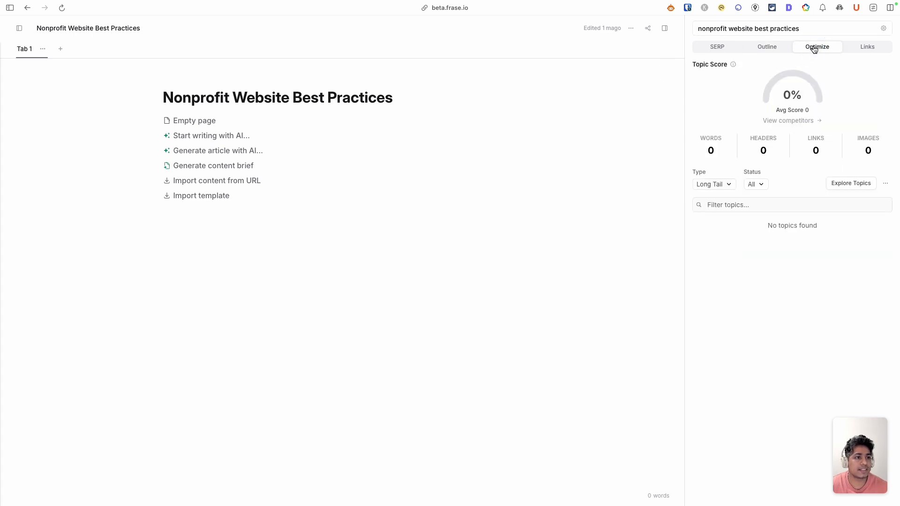
pyautogui.click(886, 49)
pyautogui.click(774, 51)
pyautogui.click(877, 49)
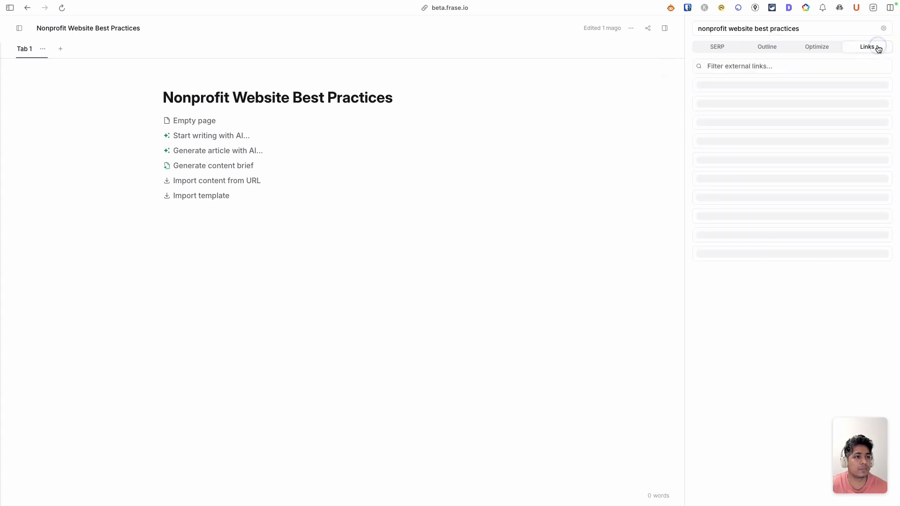
pyautogui.click(769, 47)
pyautogui.click(726, 48)
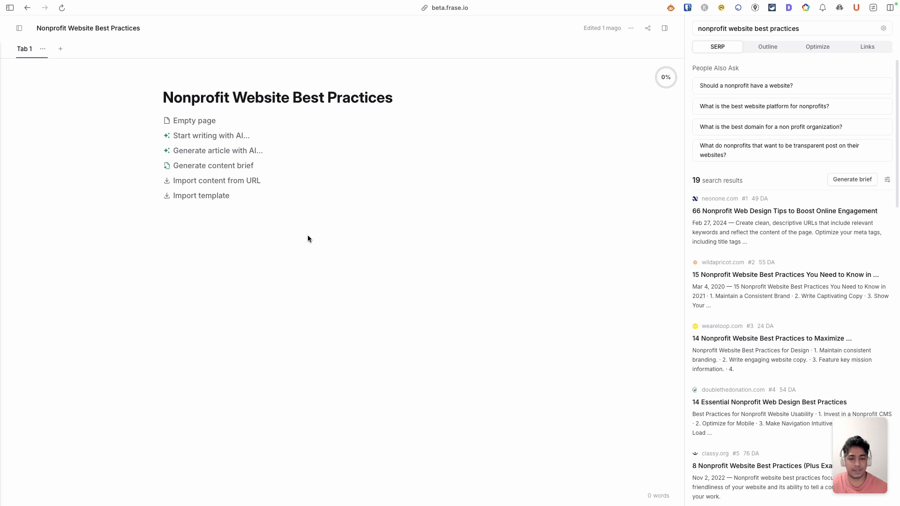
# - View the AI Article Wizard's search query page and the content brief's section options, closing each without generating anything
pyautogui.click(250, 151)
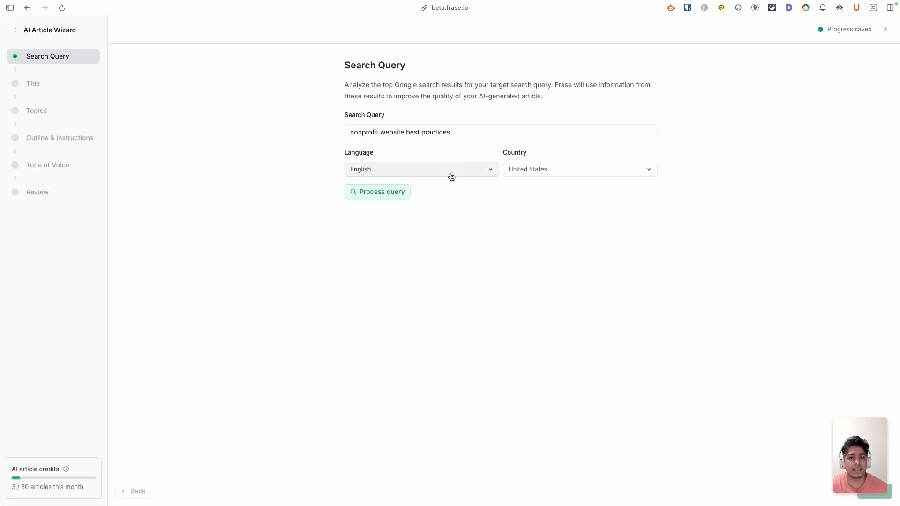
pyautogui.click(16, 30)
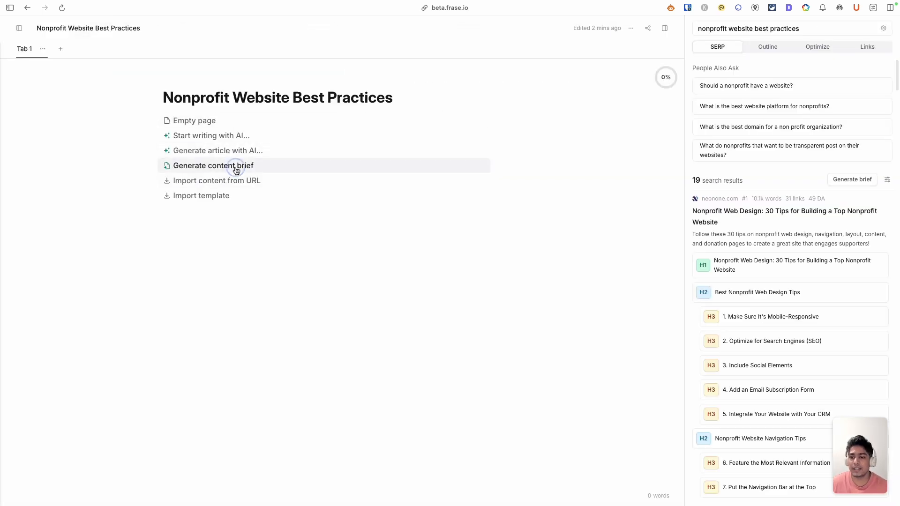
pyautogui.click(236, 170)
pyautogui.scroll(-3, 392, 233)
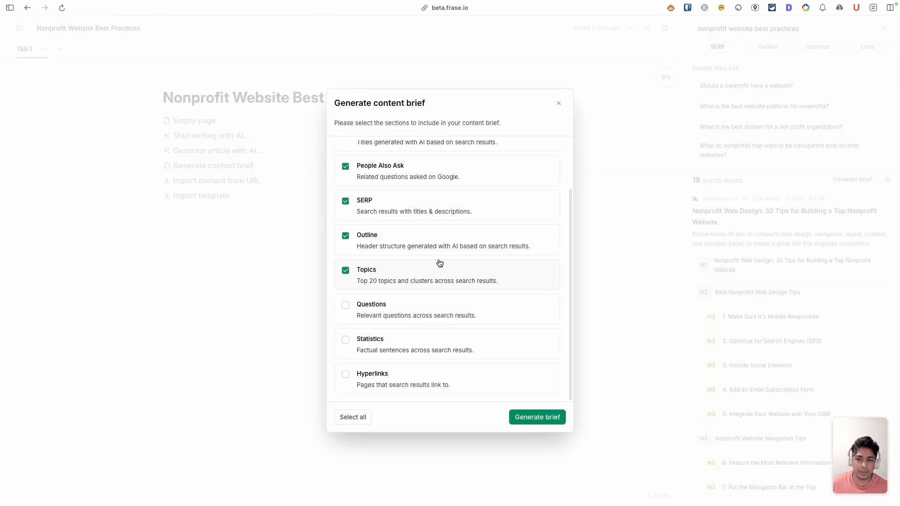
pyautogui.scroll(2, 439, 264)
pyautogui.click(558, 103)
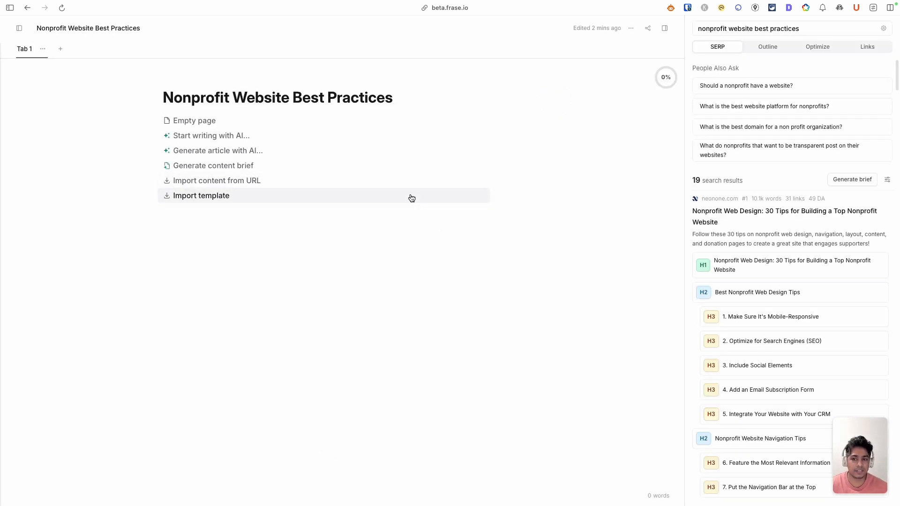
# - View and cancel the URL import, and preview templates such as How-to Blog Post, social media bio and List of Questions without importing one
pyautogui.click(237, 181)
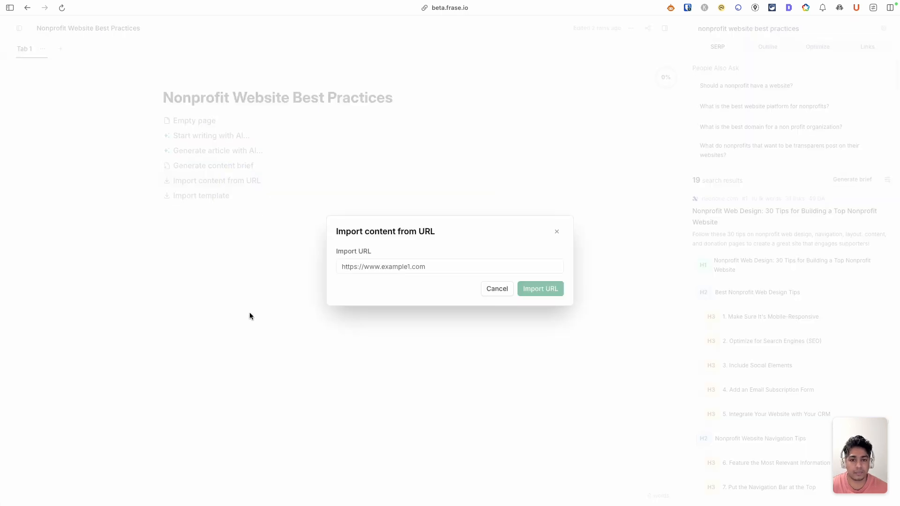
pyautogui.click(501, 290)
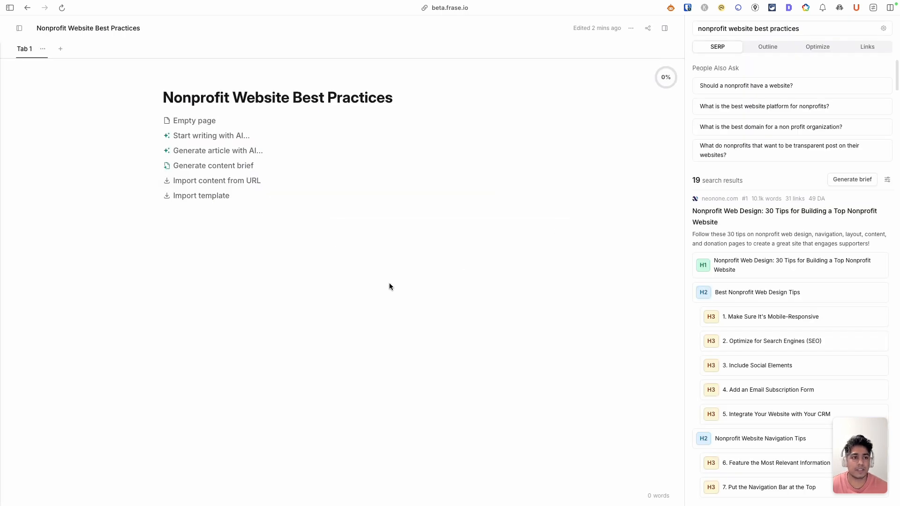
pyautogui.click(202, 204)
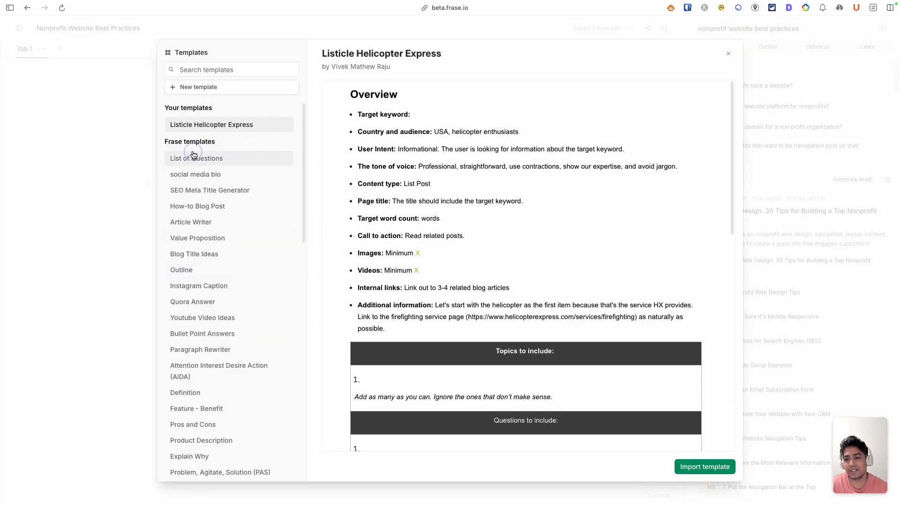
pyautogui.click(198, 174)
pyautogui.click(198, 190)
pyautogui.click(209, 210)
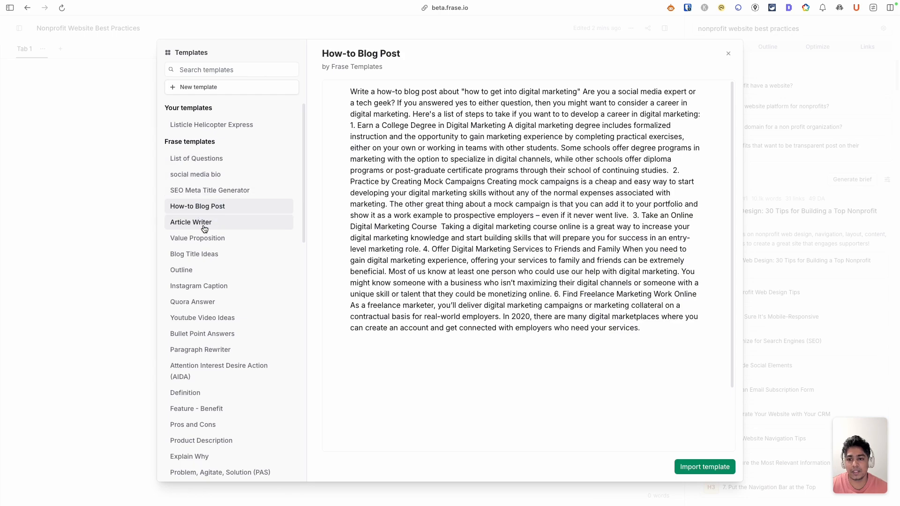
pyautogui.click(204, 225)
pyautogui.click(207, 175)
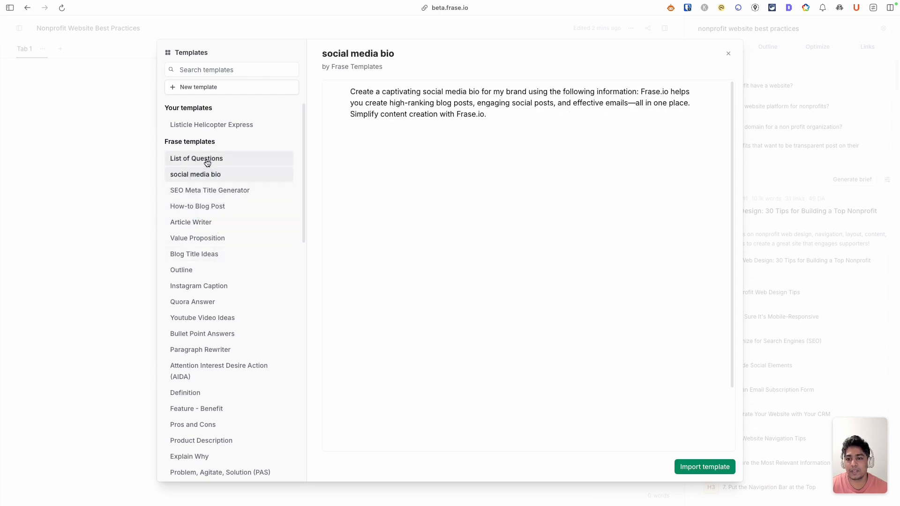
pyautogui.click(207, 160)
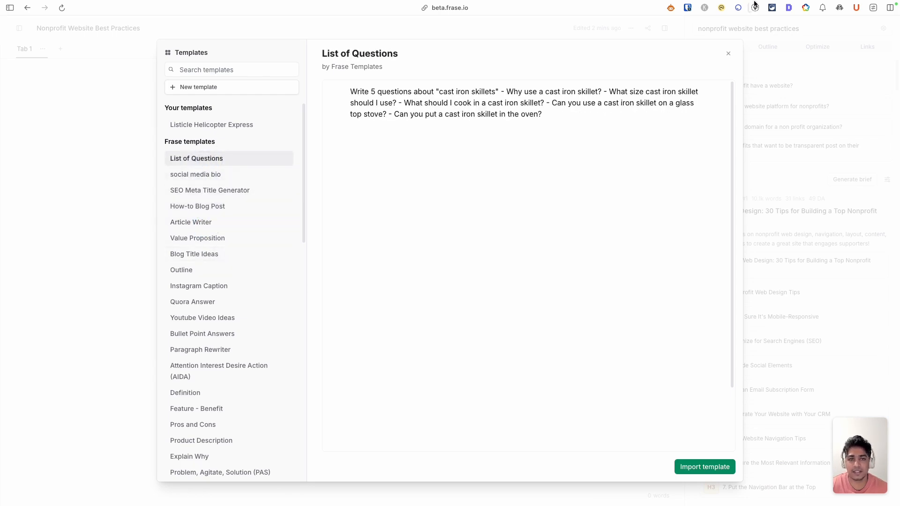
pyautogui.click(729, 53)
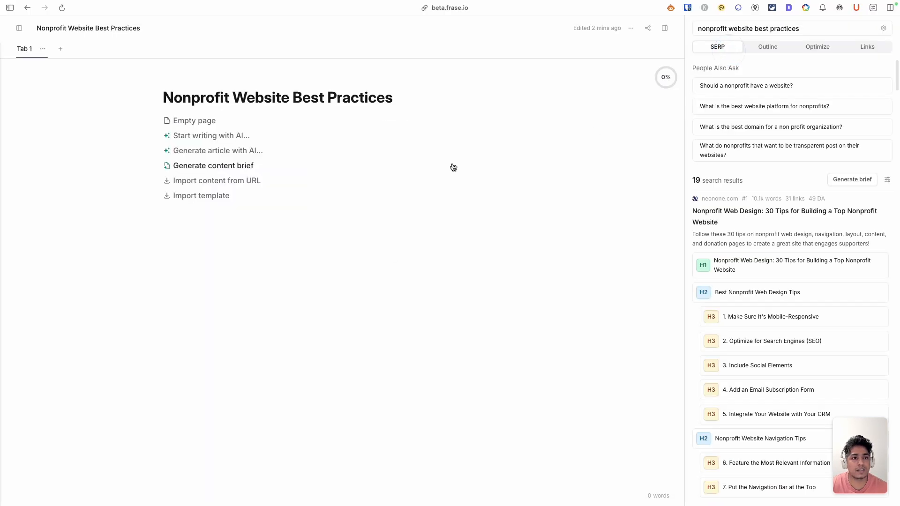
# - Start the document as an empty page and add a second document tab named My content
pyautogui.click(241, 197)
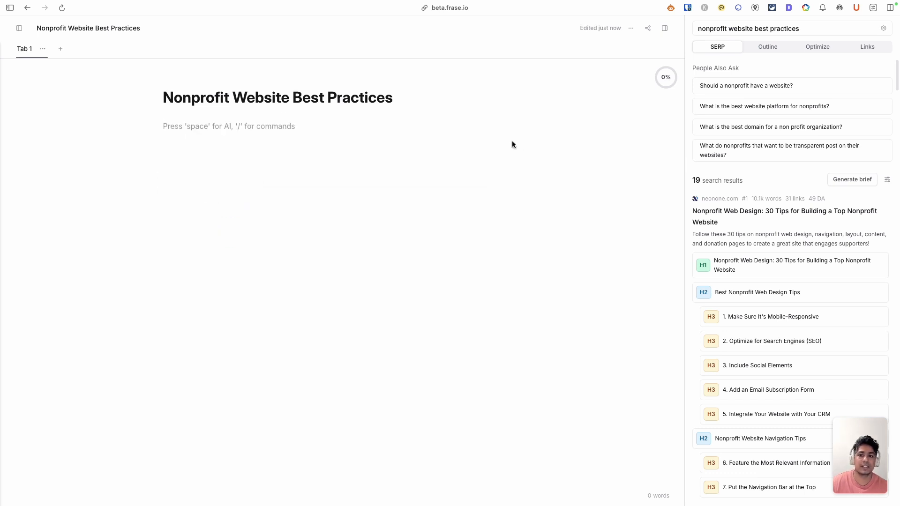
pyautogui.click(64, 50)
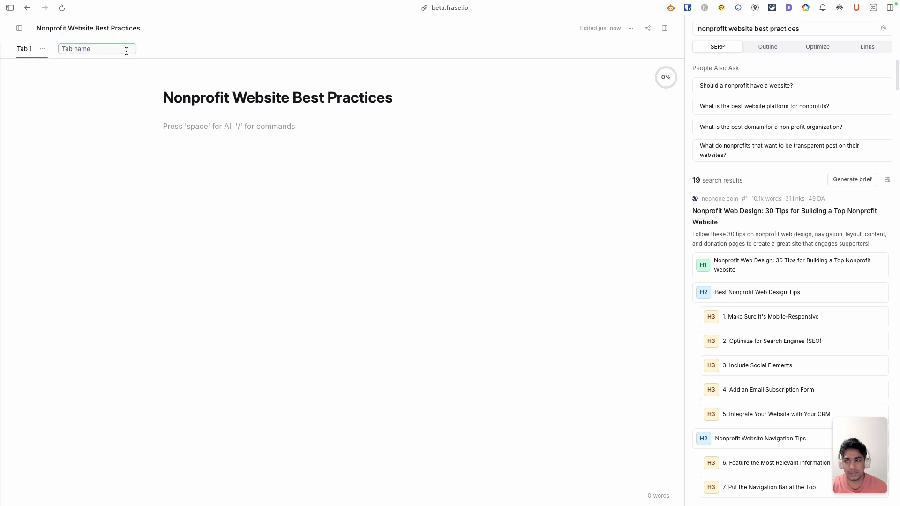
pyautogui.write('Co')
pyautogui.press('BackSpace')
pyautogui.press('BackSpace')
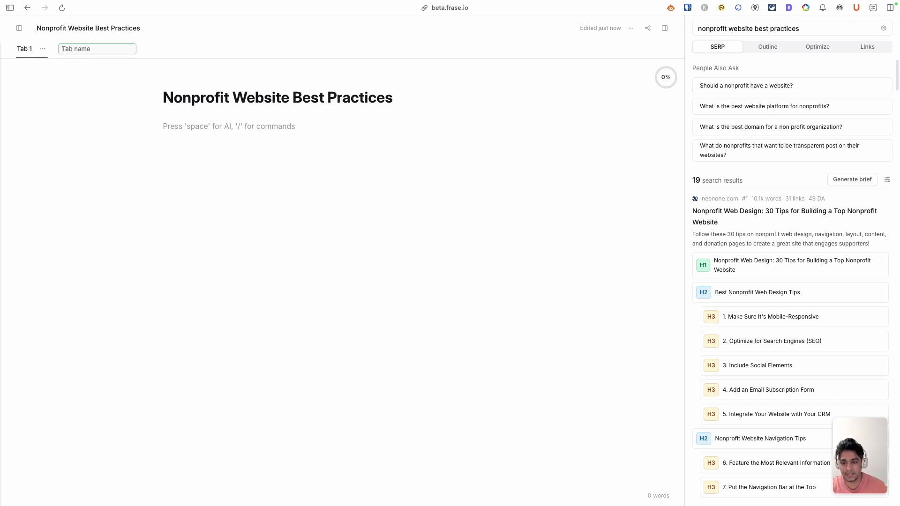
pyautogui.write('My content')
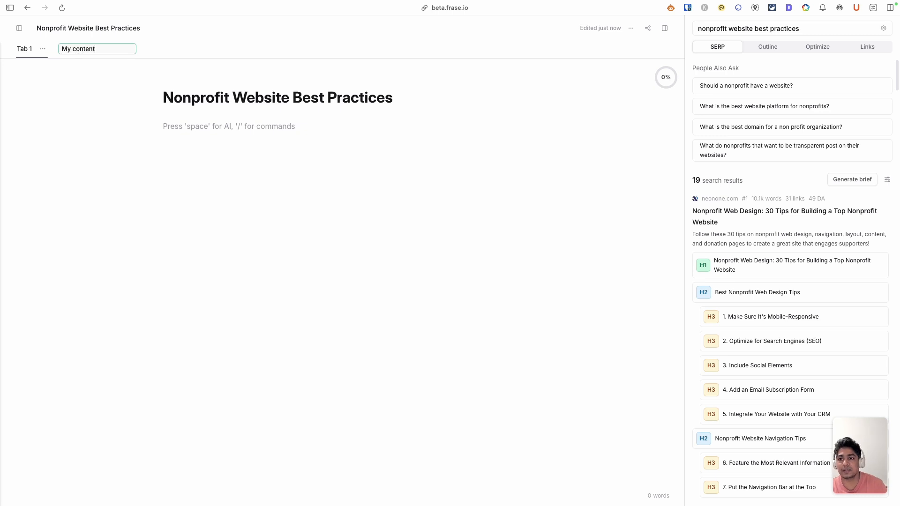
pyautogui.press('Return')
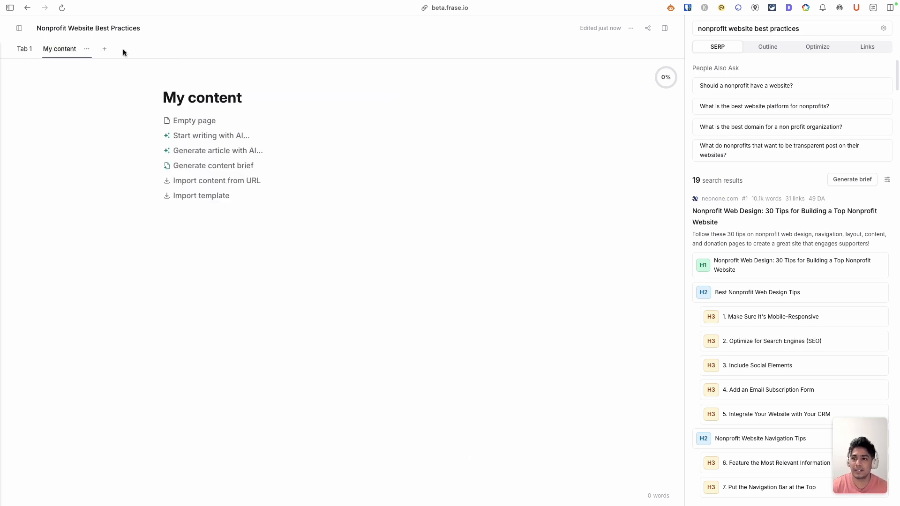
# - Add two more document tabs named V2 and V3, and return to Tab 1
pyautogui.click(104, 49)
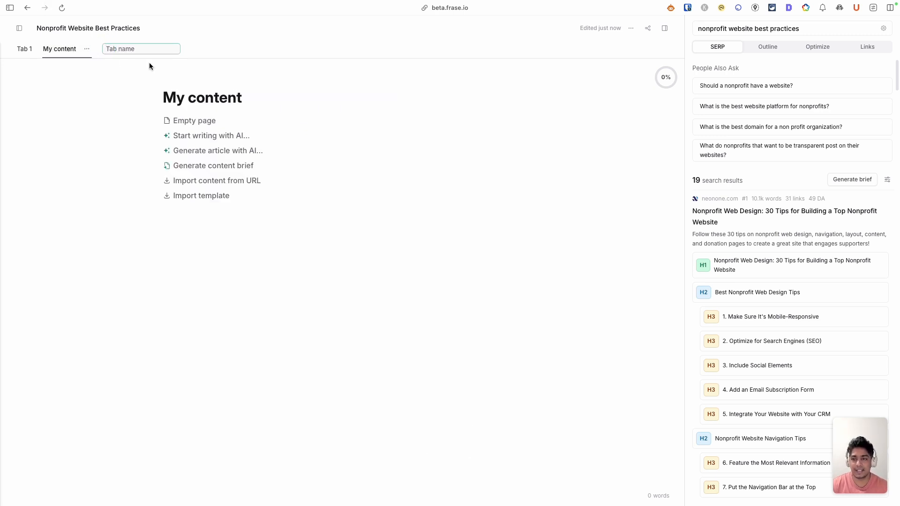
pyautogui.write('V2')
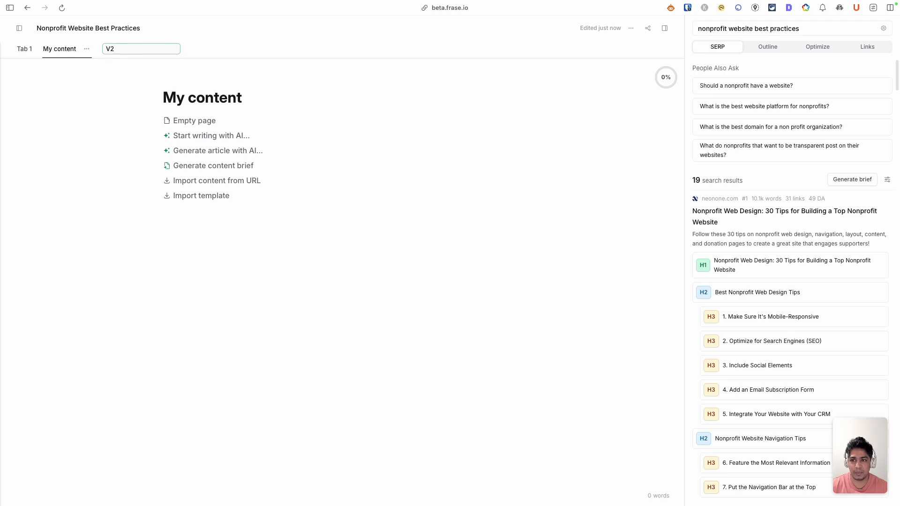
pyautogui.press('Return')
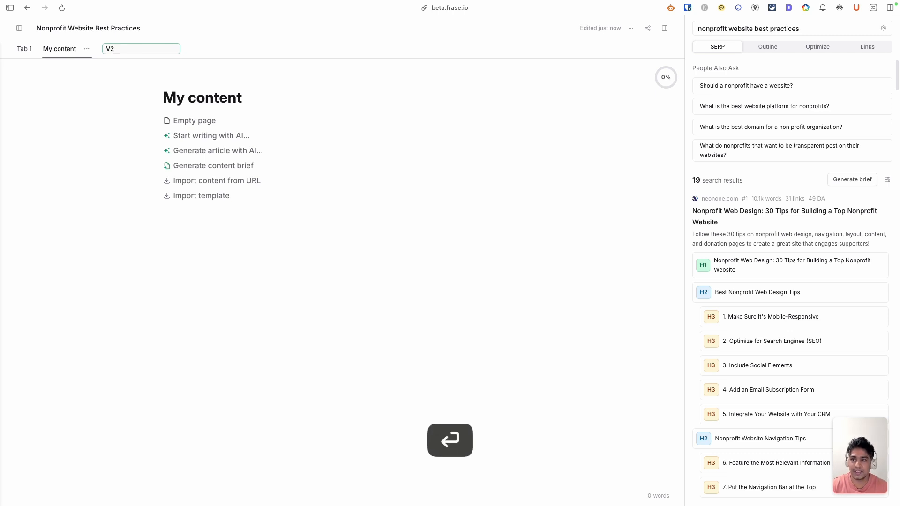
pyautogui.click(123, 49)
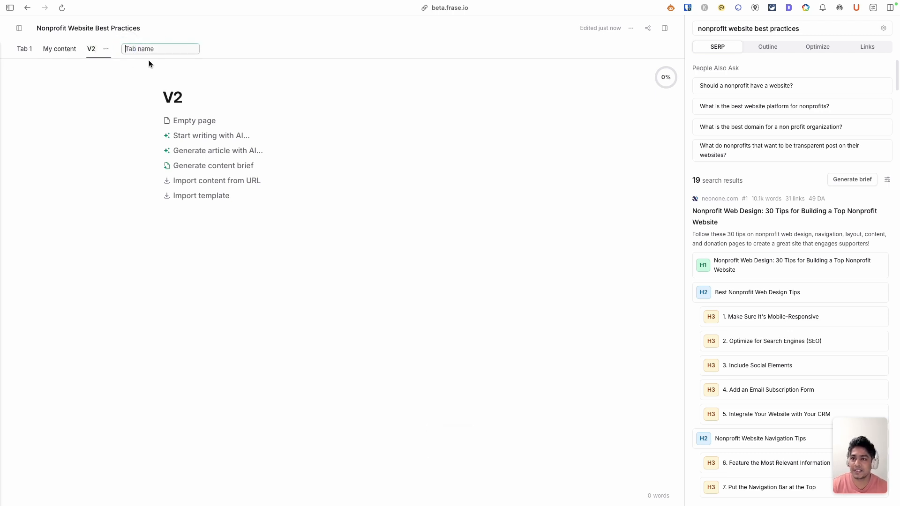
pyautogui.write('V3')
pyautogui.press('Return')
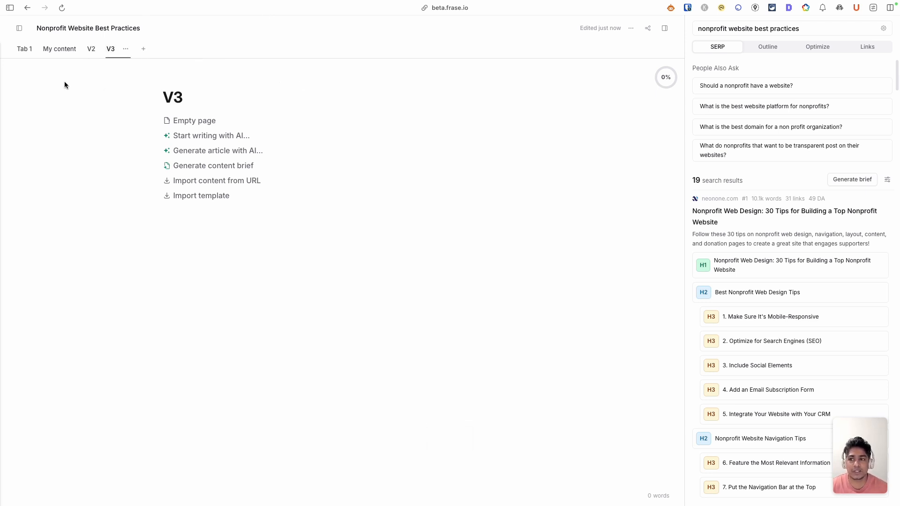
pyautogui.click(26, 50)
pyautogui.click(193, 120)
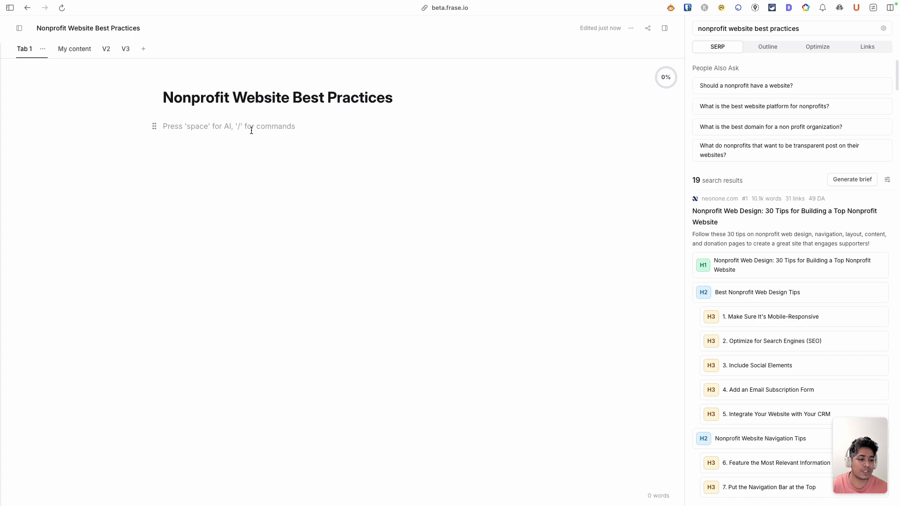
# - Insert the neonone.com H1 heading and its "Make Sure It's Mobile-Responsive" and "Include Social Elements" headings into the document
pyautogui.scroll(-20, 768, 342)
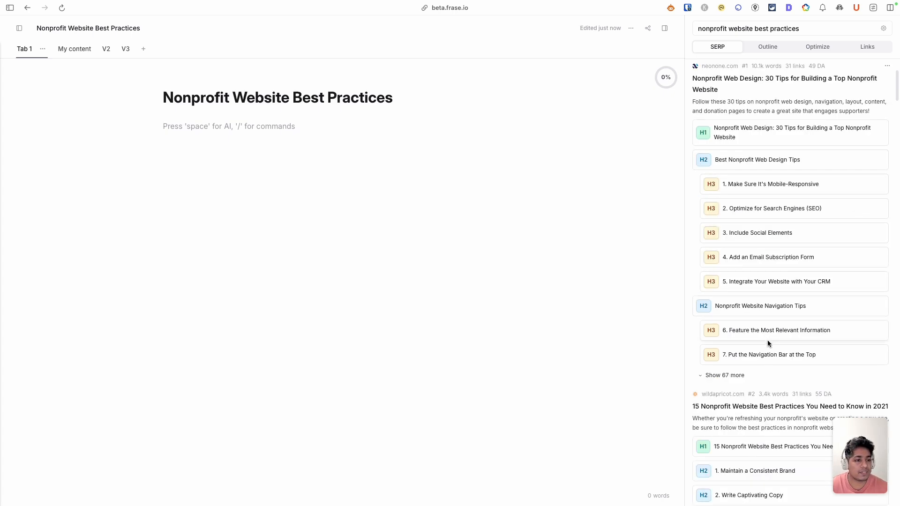
pyautogui.scroll(20, 769, 357)
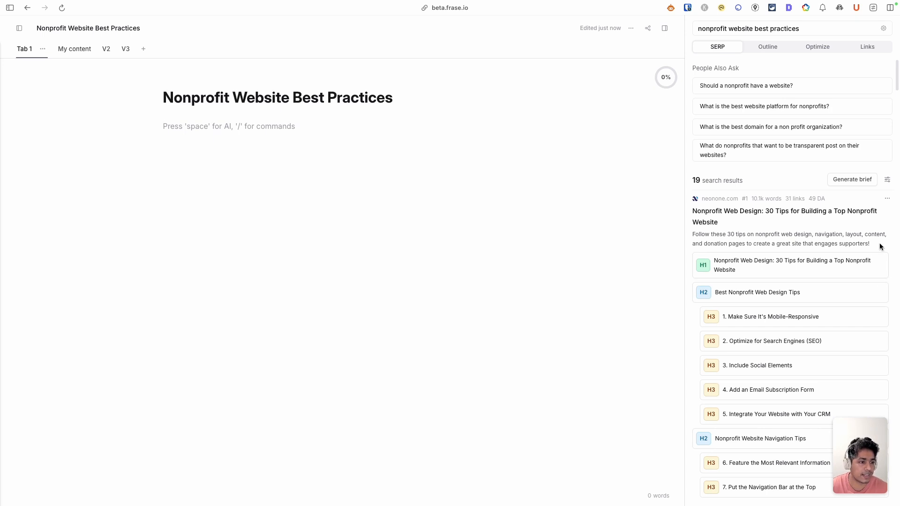
pyautogui.moveTo(855, 274)
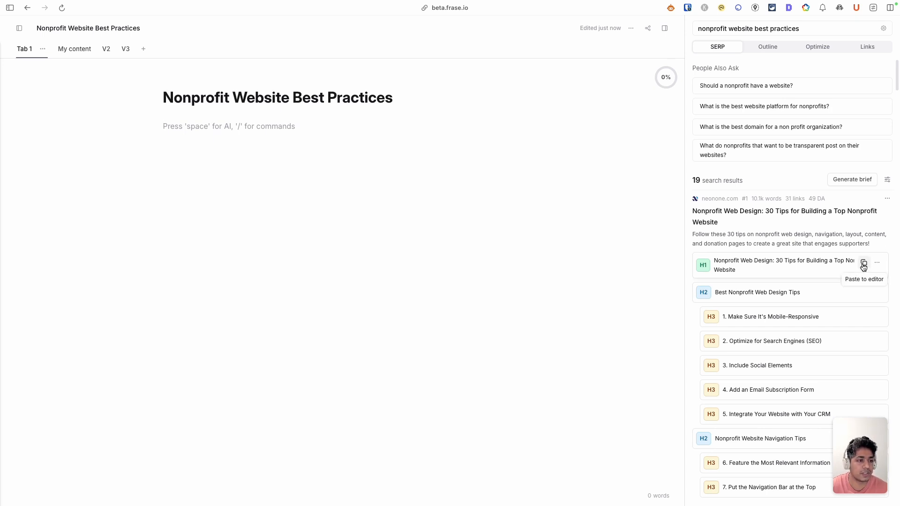
pyautogui.click(864, 266)
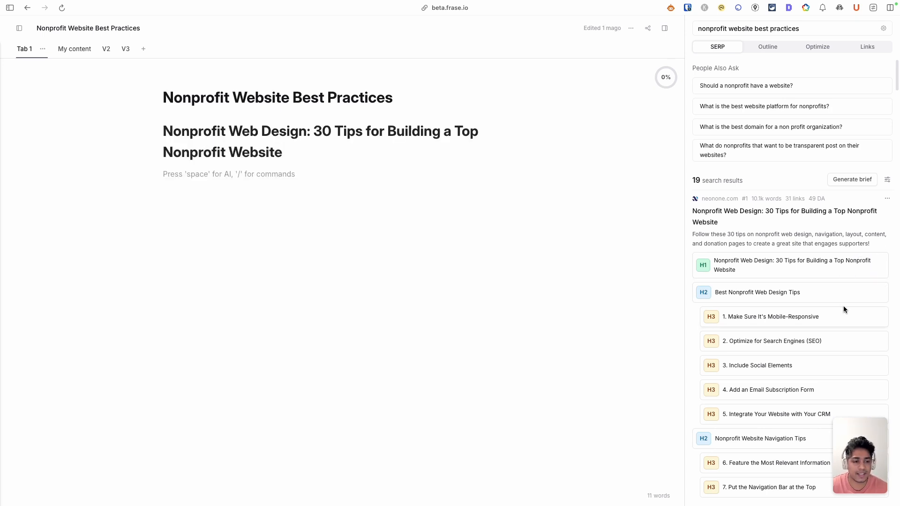
pyautogui.click(864, 317)
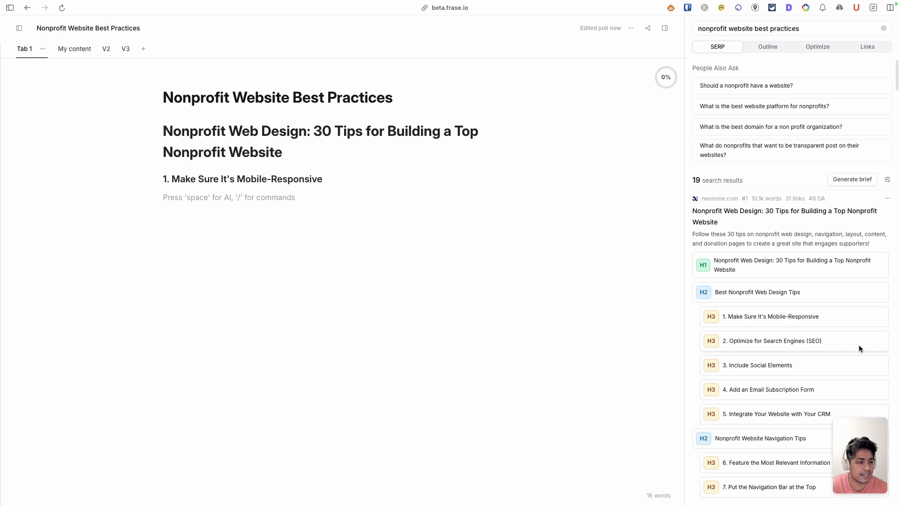
pyautogui.click(865, 365)
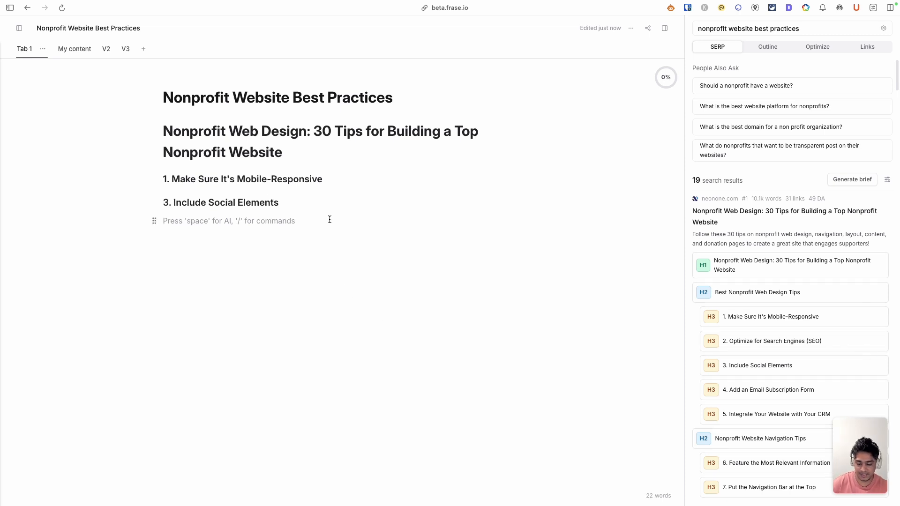
# - Undo the three heading insertions in Tab 1
pyautogui.press('super+z')
pyautogui.press('super+z')
pyautogui.press('super+z')
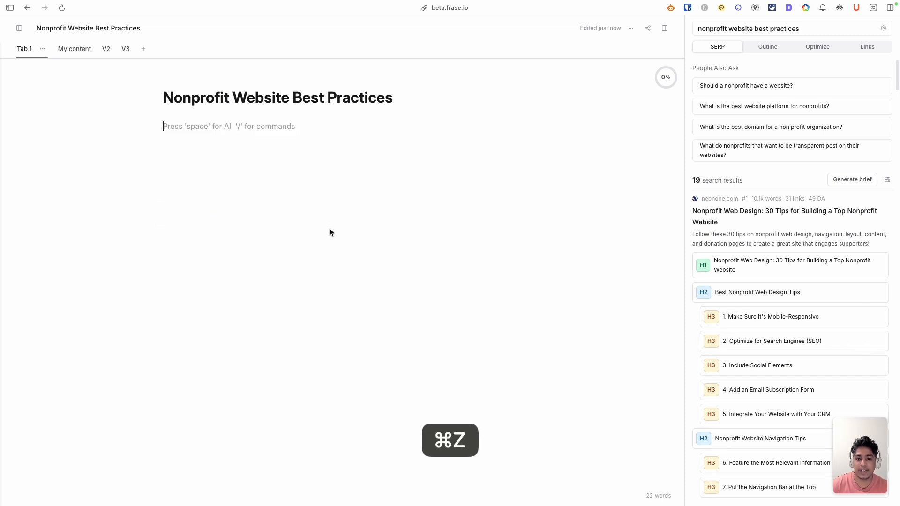
# - Generate outline headings with AI in the Outline view and look through the list
pyautogui.click(774, 52)
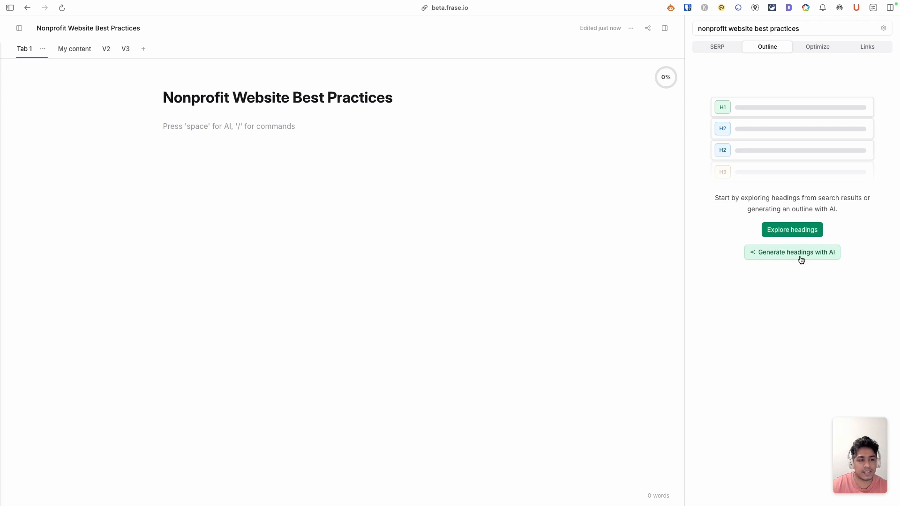
pyautogui.click(801, 260)
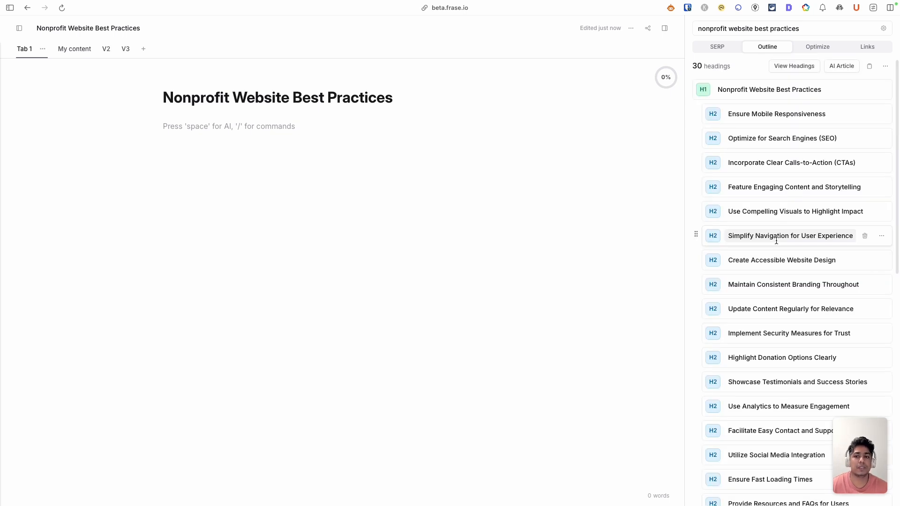
pyautogui.scroll(-7, 847, 211)
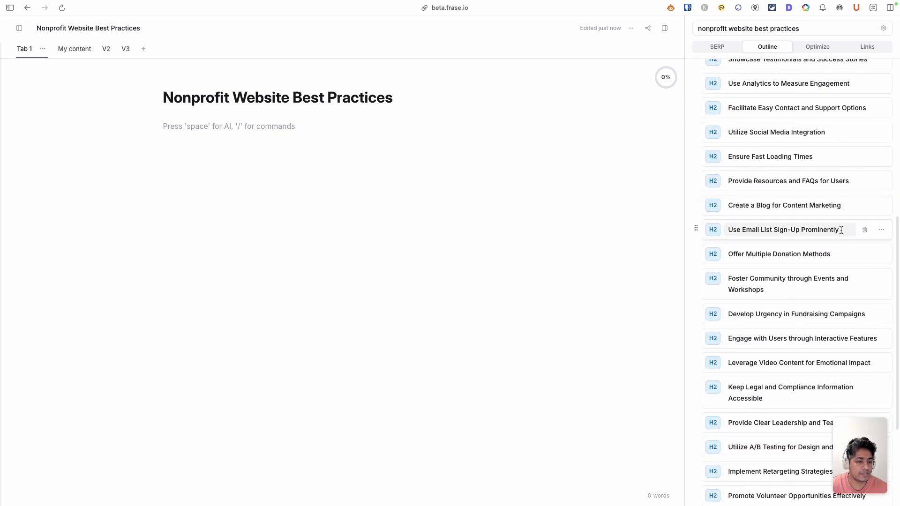
pyautogui.scroll(7, 839, 232)
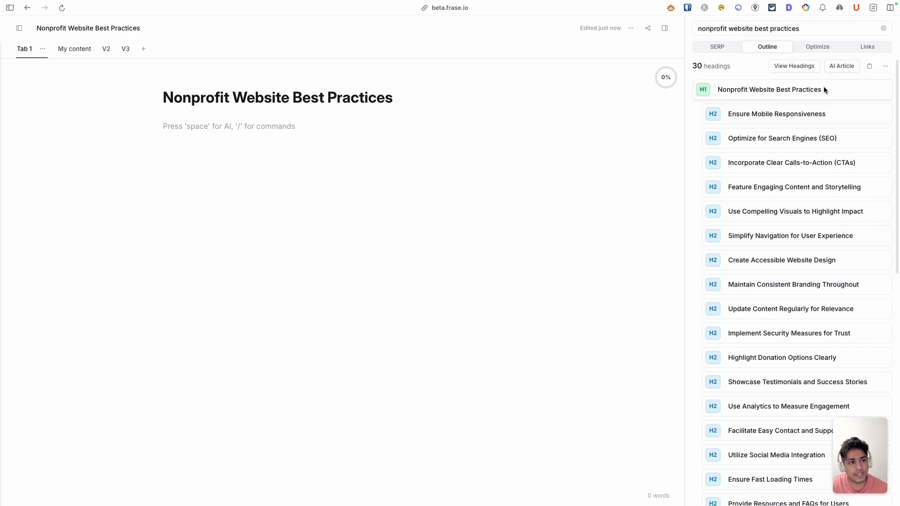
# - Paste the complete AI-generated outline into the document, and undo the paste
pyautogui.click(869, 68)
pyautogui.scroll(15, 519, 218)
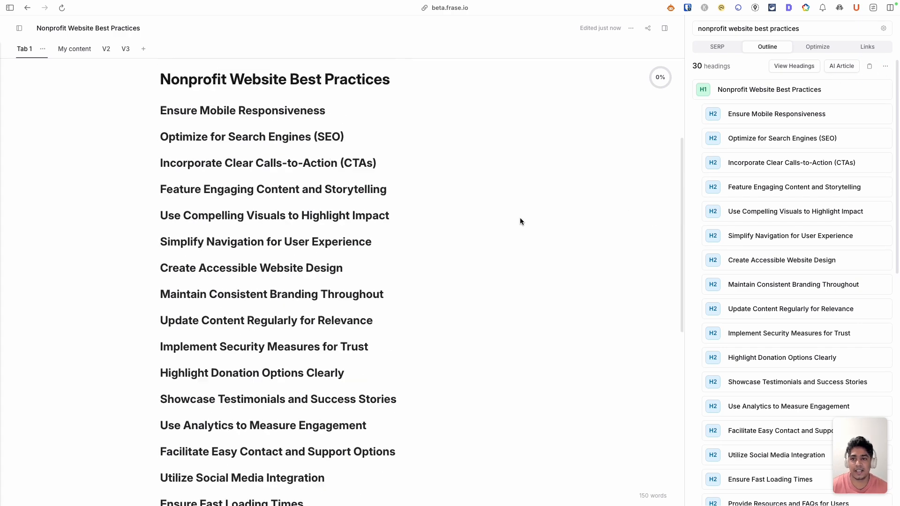
pyautogui.press('super+z')
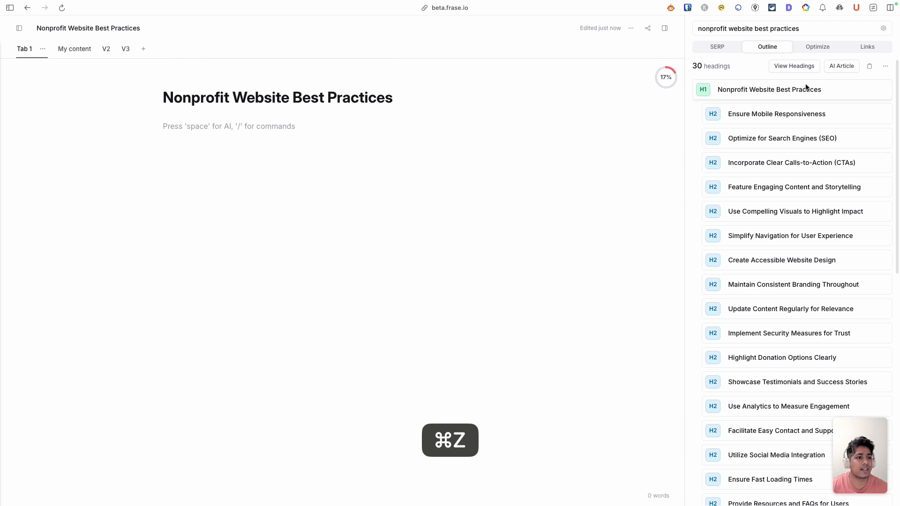
# - Clear all AI-generated headings from the outline
pyautogui.click(885, 67)
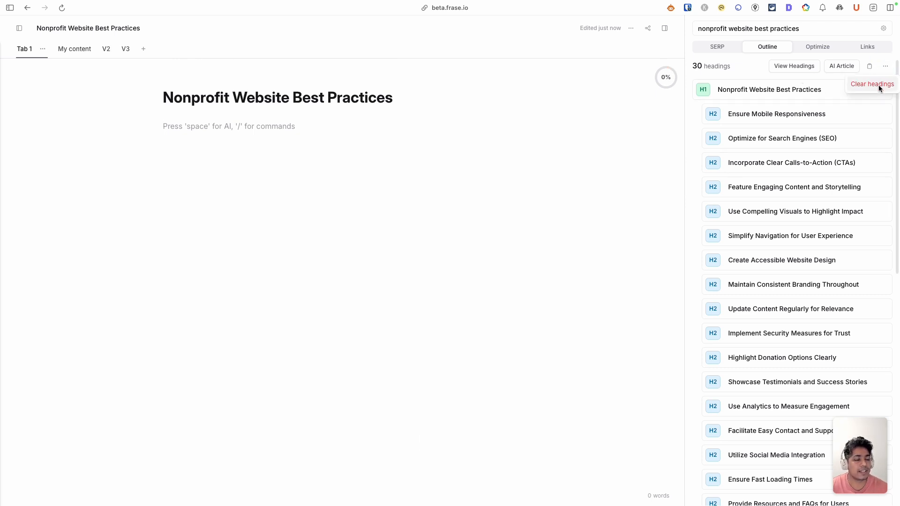
pyautogui.click(879, 86)
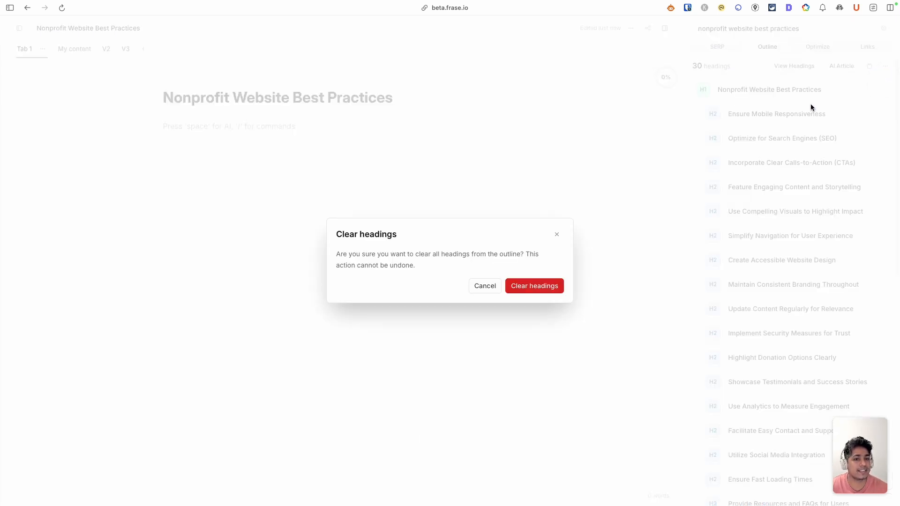
pyautogui.click(538, 290)
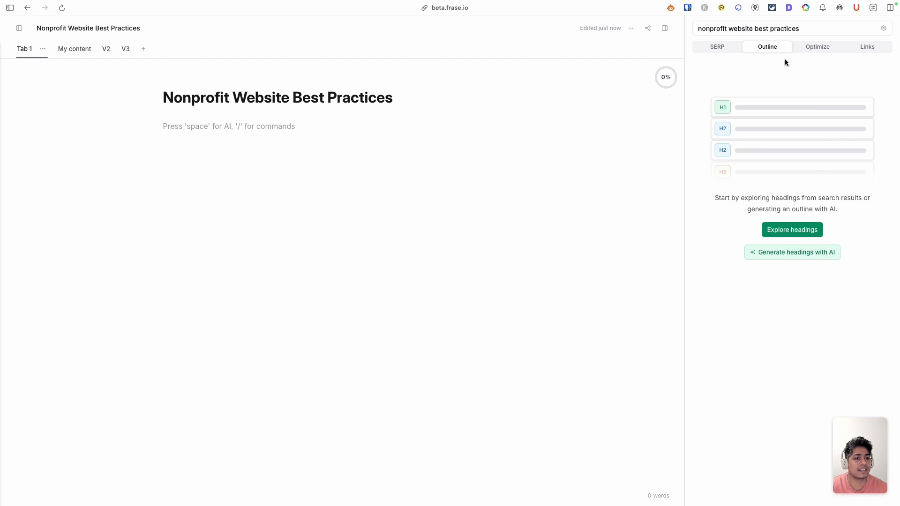
# - Explore competitor headings and add neonone.com's Best Nonprofit Web Design Tips, Make Sure It's Mobile-Responsive and Optimize for Search Engines (SEO) to the outline
pyautogui.click(793, 230)
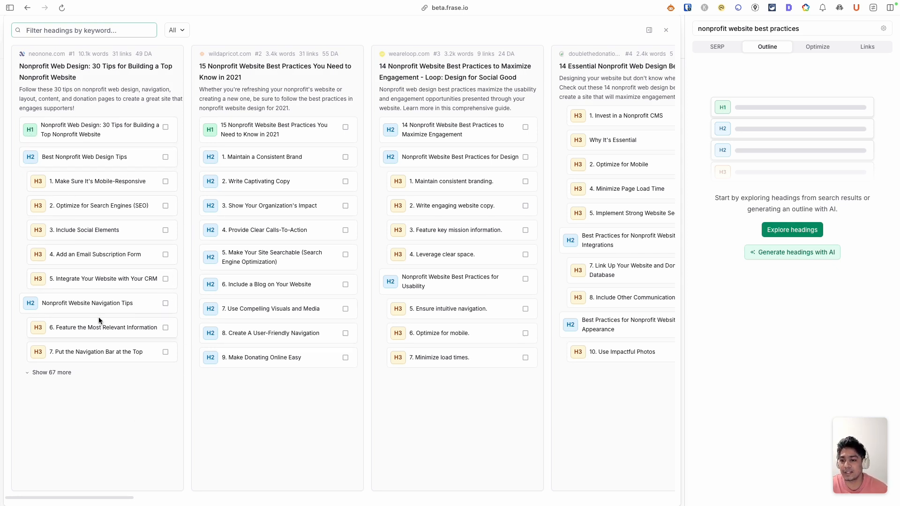
pyautogui.click(166, 127)
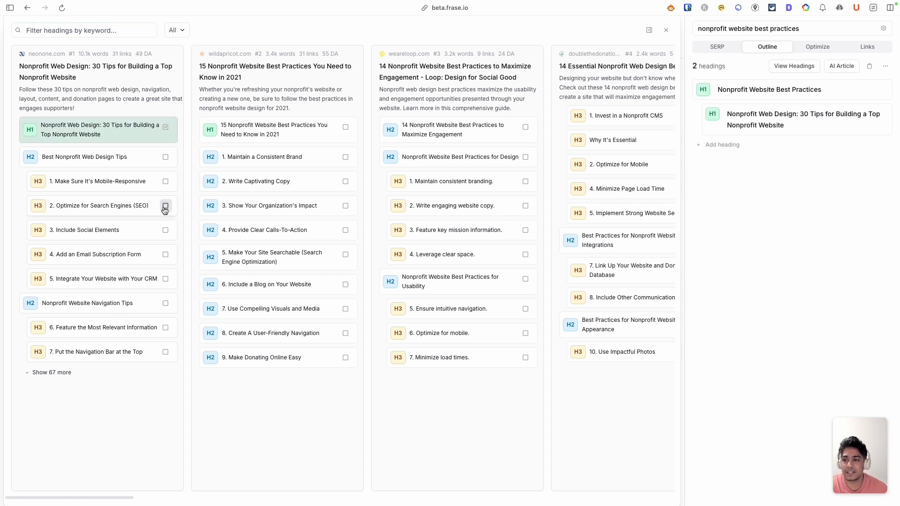
pyautogui.click(166, 127)
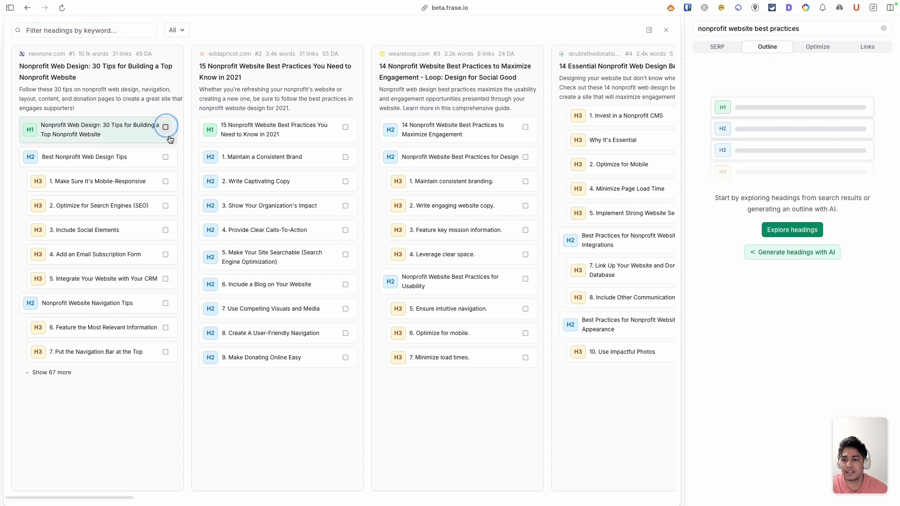
pyautogui.click(165, 157)
pyautogui.click(165, 181)
pyautogui.click(166, 205)
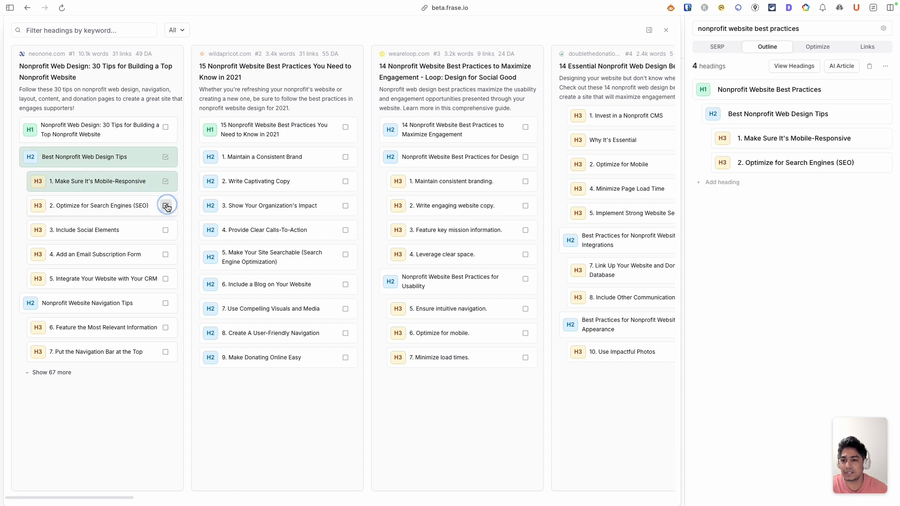
# - Add wildapricot.com's searchable-site and calls-to-action headings, plus weareloop.com's usability heading with its intuitive navigation, mobile and load times subheadings, to the outline
pyautogui.click(346, 254)
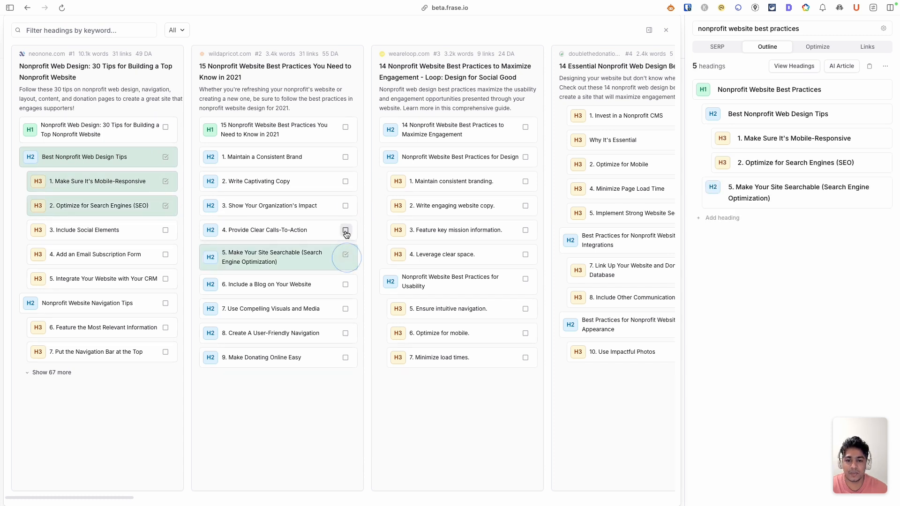
pyautogui.click(346, 231)
pyautogui.click(525, 279)
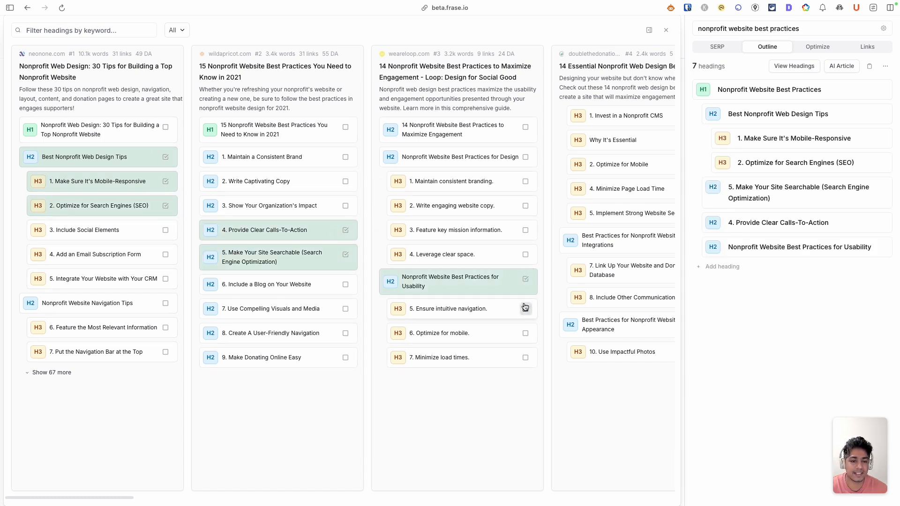
pyautogui.click(525, 309)
pyautogui.click(526, 333)
pyautogui.click(526, 358)
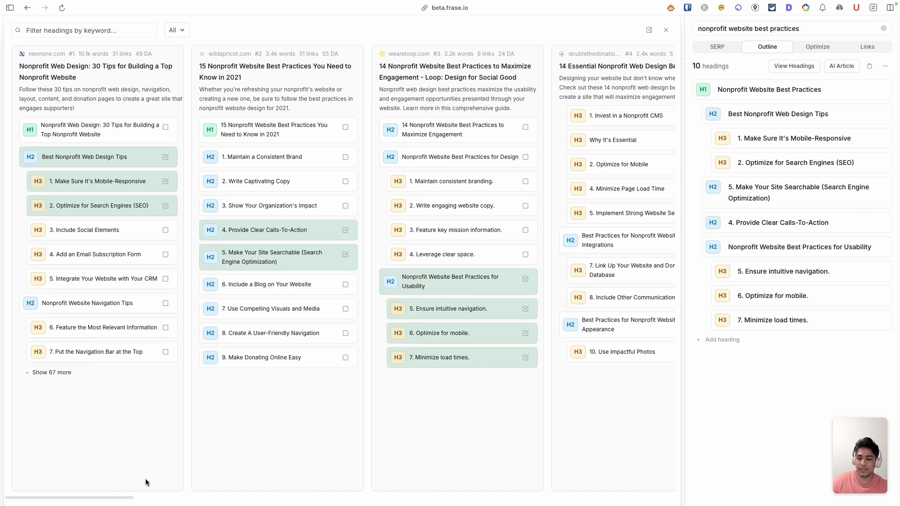
pyautogui.moveTo(127, 498); pyautogui.dragTo(20, 460)
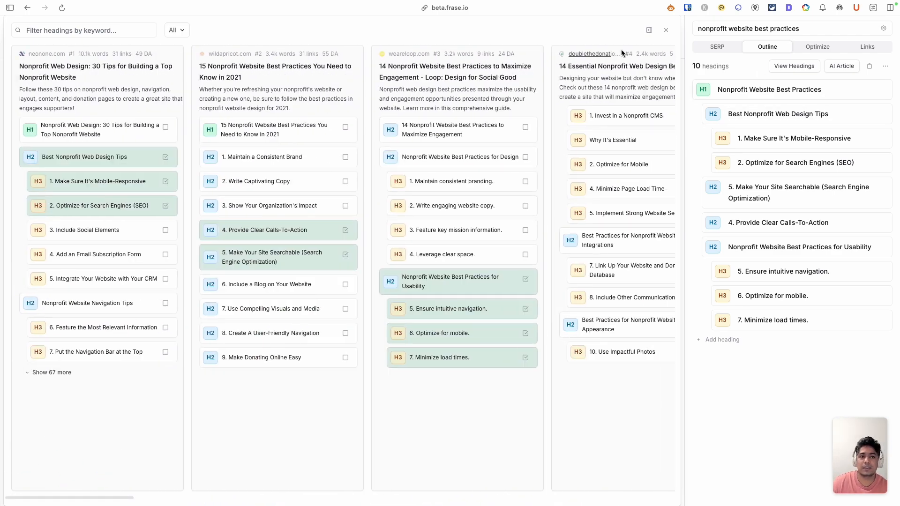
# - Close the competitor headings view and paste the complete custom outline into the document body below the title
pyautogui.click(667, 30)
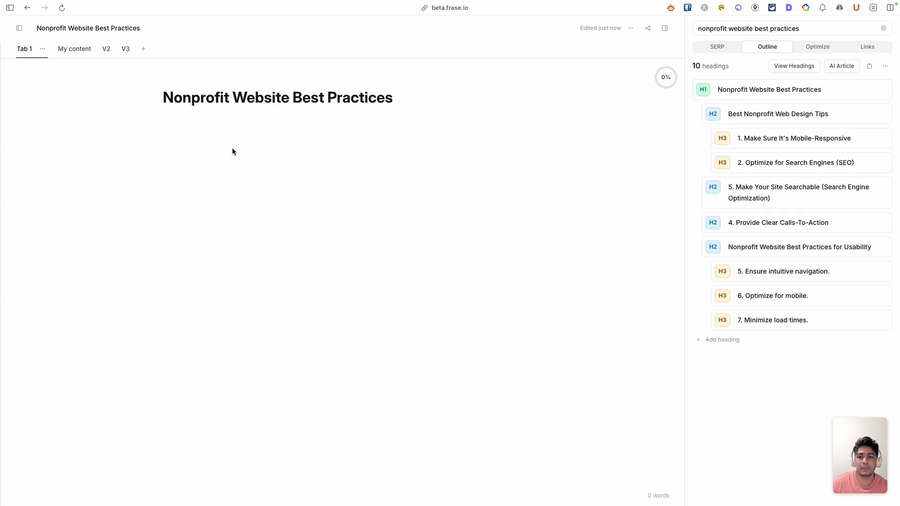
pyautogui.click(228, 126)
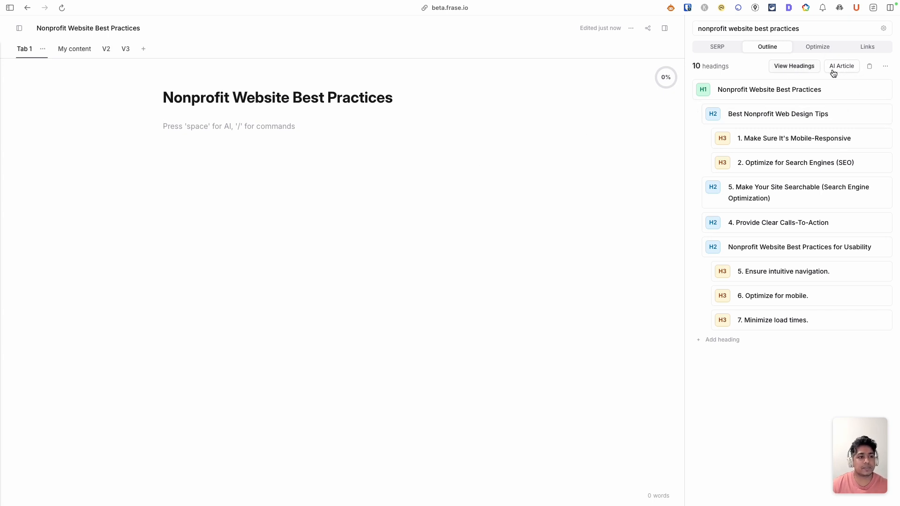
pyautogui.click(869, 67)
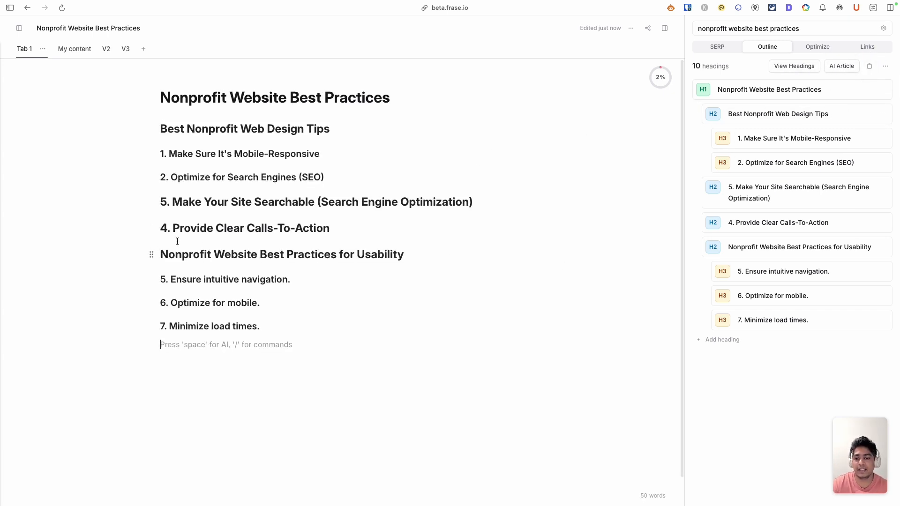
pyautogui.click(265, 327)
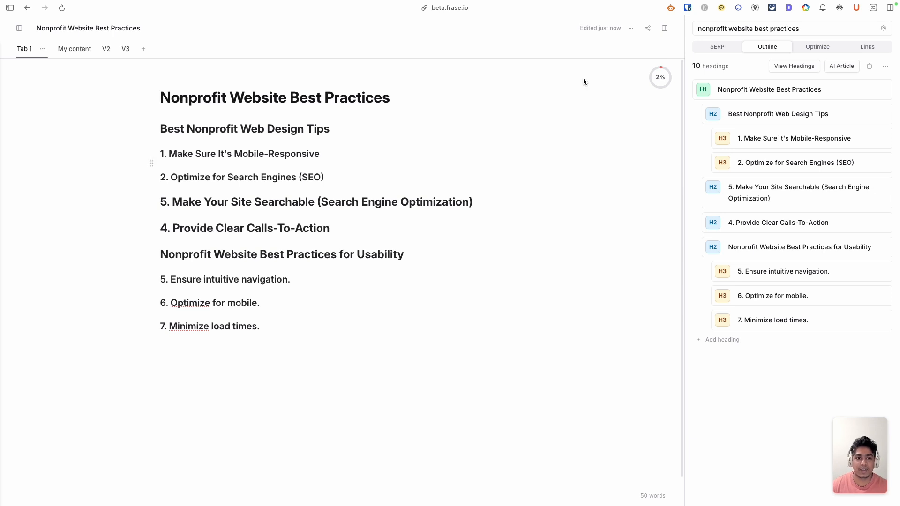
# - View the document's share link options and review the topic score, content metrics and suggested topics for optimization
pyautogui.click(648, 28)
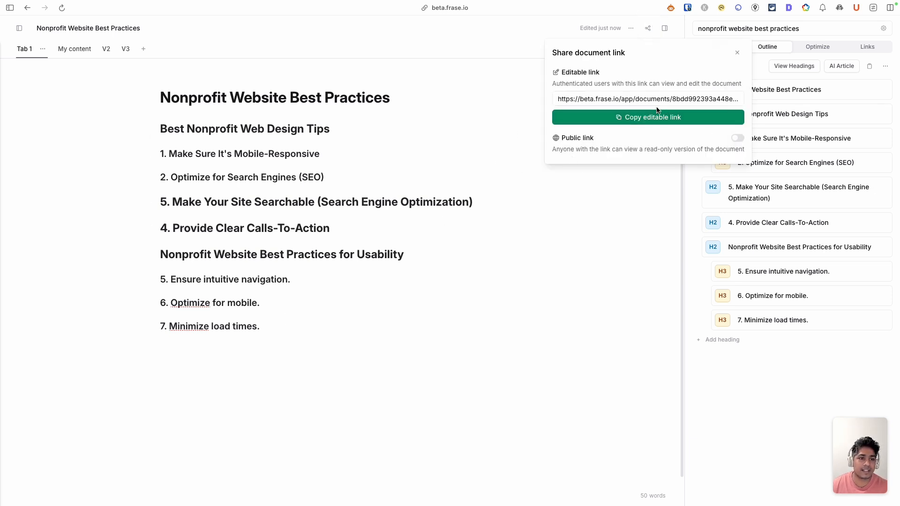
pyautogui.click(738, 54)
pyautogui.click(816, 51)
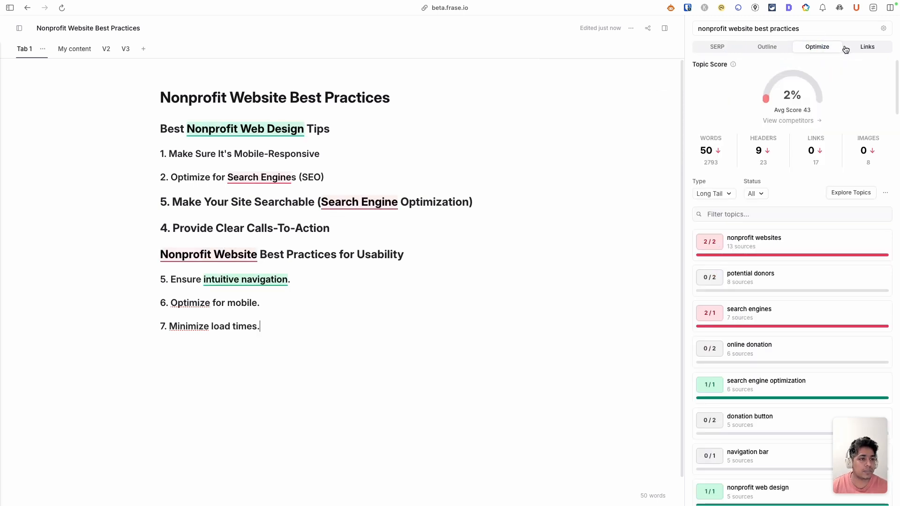
pyautogui.click(728, 48)
pyautogui.click(811, 47)
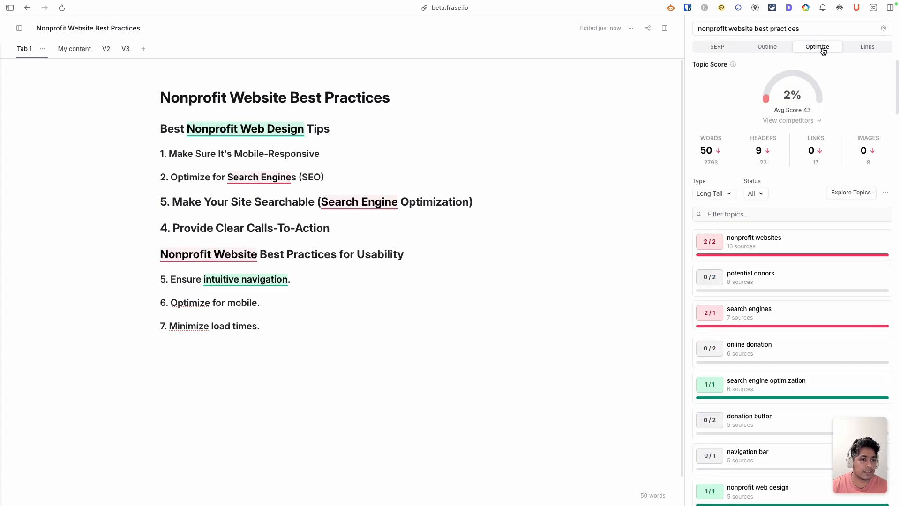
pyautogui.scroll(-1, 785, 332)
pyautogui.scroll(1, 782, 331)
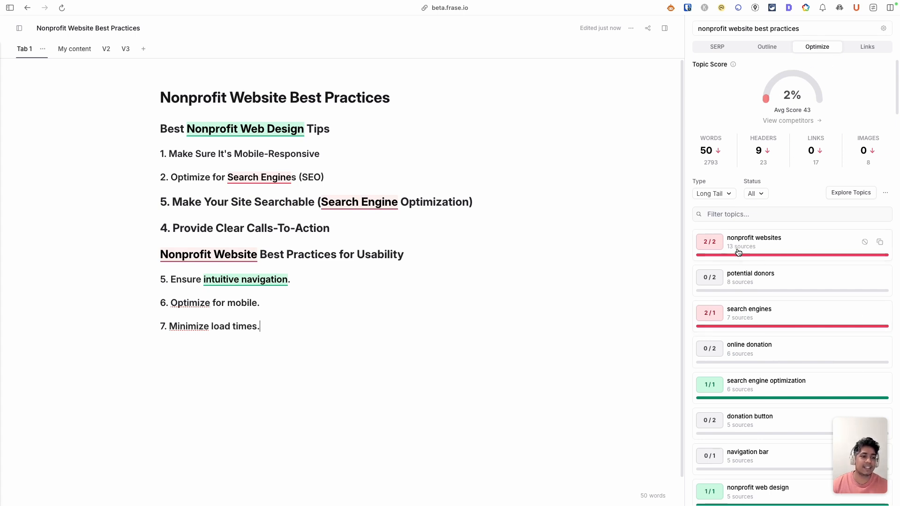
pyautogui.scroll(-6, 748, 270)
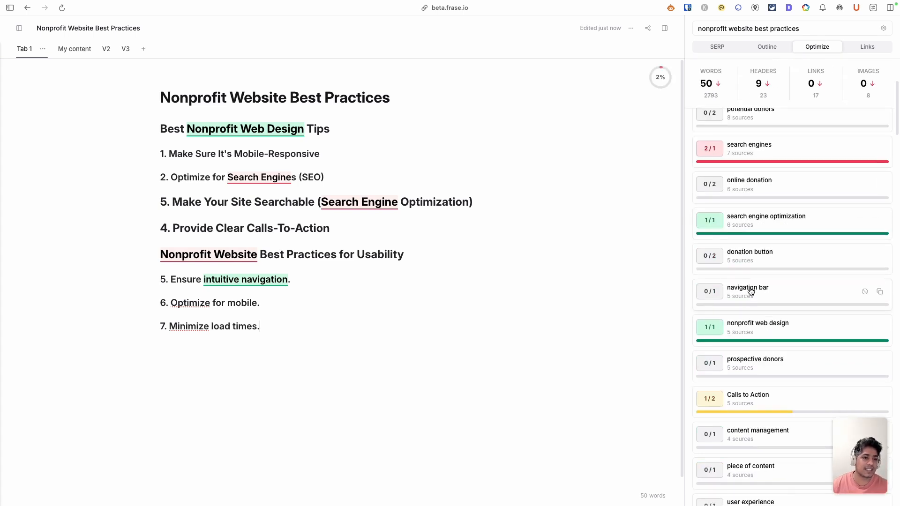
pyautogui.scroll(6, 750, 294)
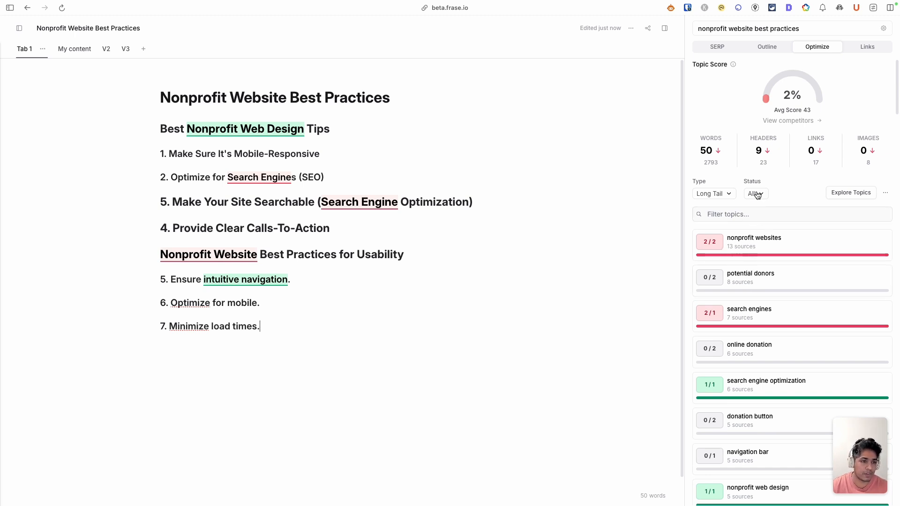
# - Show All Topics in the optimization topic list, and return the type filter to Long Tail
pyautogui.click(730, 192)
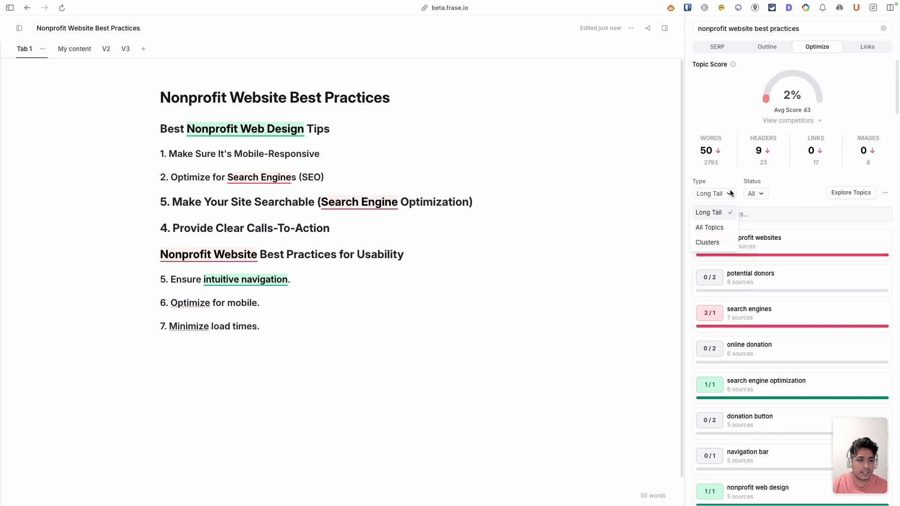
pyautogui.click(713, 229)
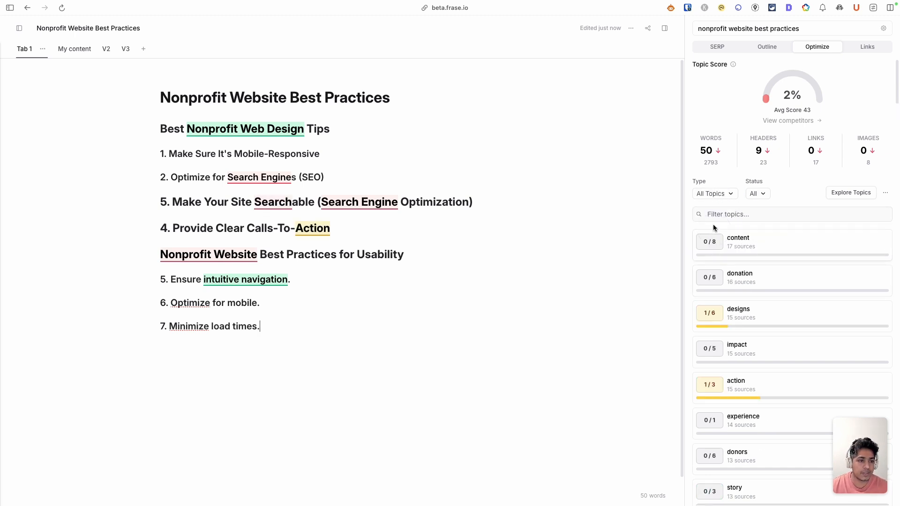
pyautogui.click(709, 194)
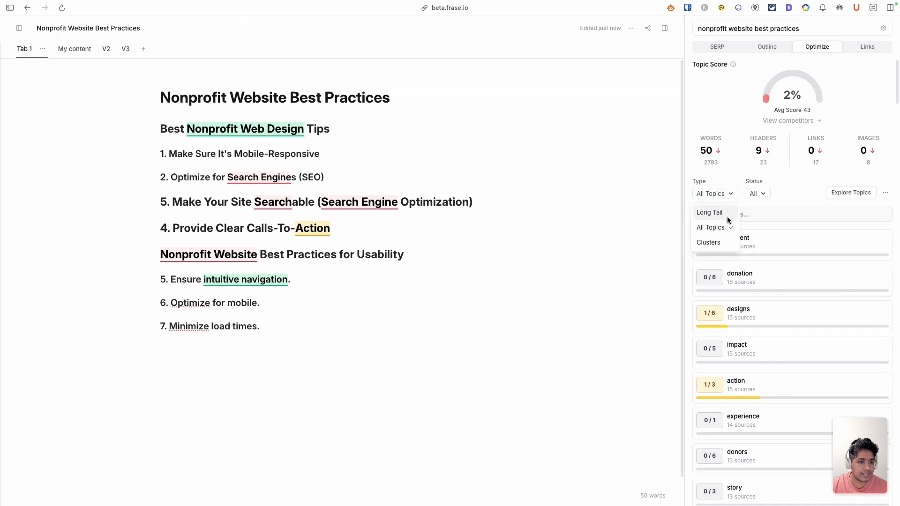
pyautogui.click(716, 212)
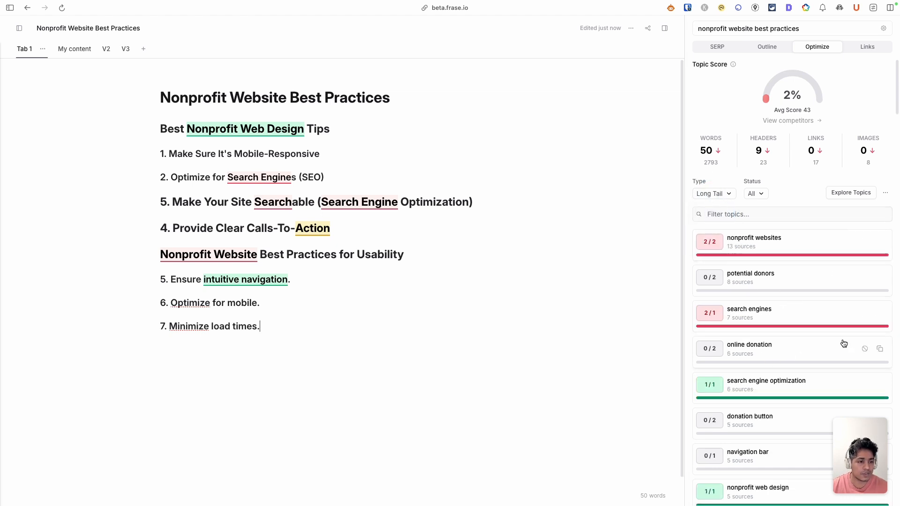
pyautogui.click(735, 215)
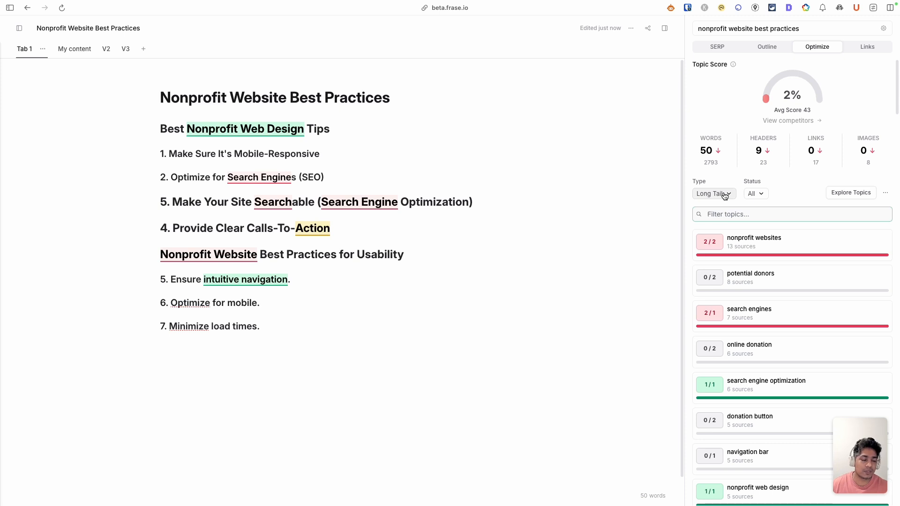
# - Switch the topic type to Clusters and examine the topics inside the content and donation clusters
pyautogui.click(725, 194)
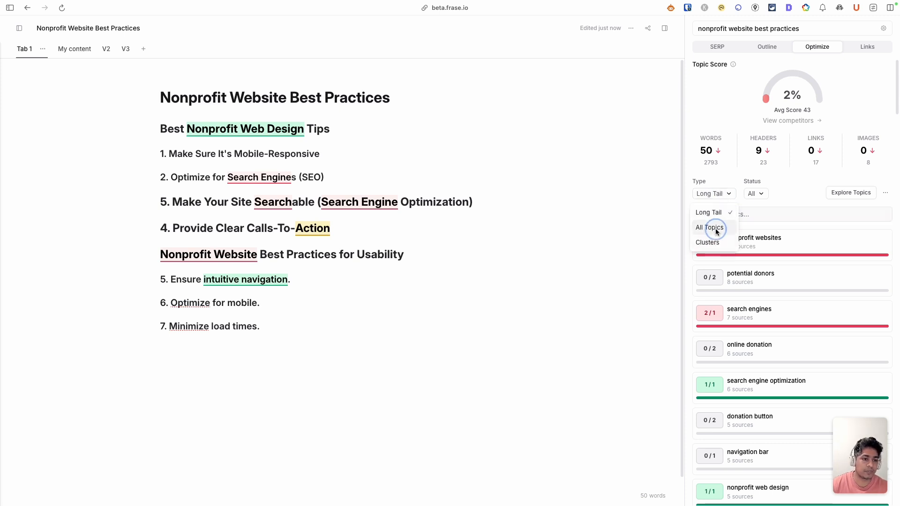
pyautogui.click(716, 230)
pyautogui.click(721, 194)
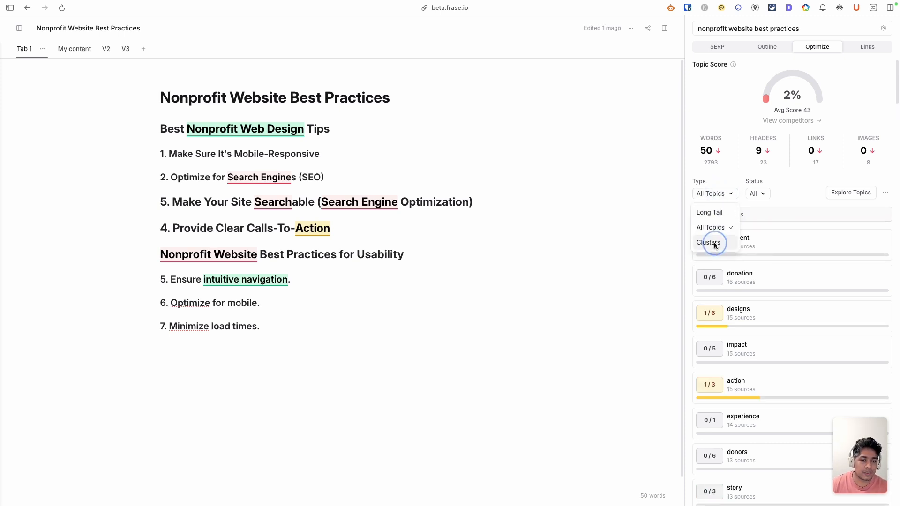
pyautogui.click(708, 243)
pyautogui.click(879, 240)
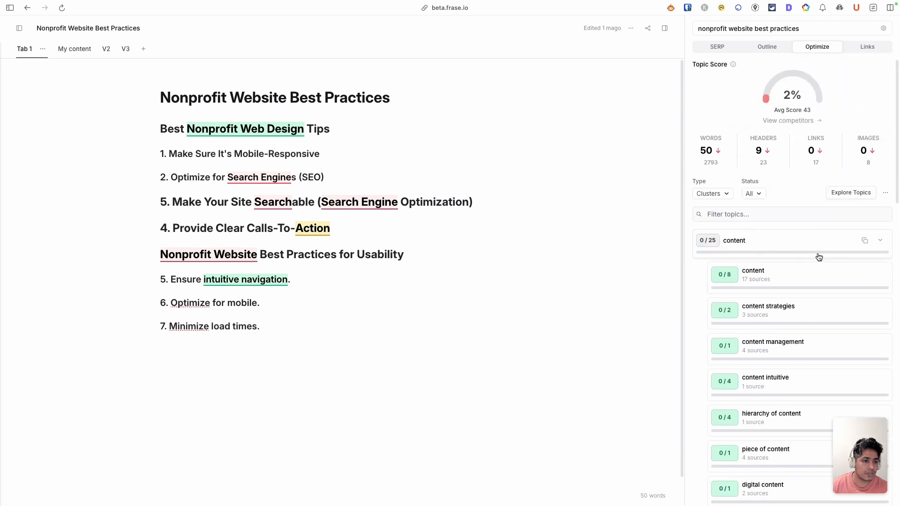
pyautogui.scroll(-10, 780, 249)
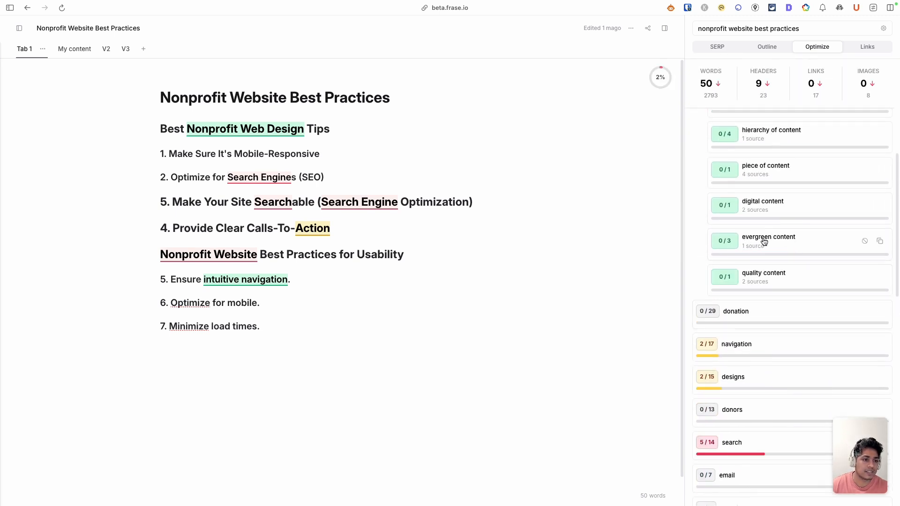
pyautogui.click(805, 307)
pyautogui.scroll(-5, 807, 295)
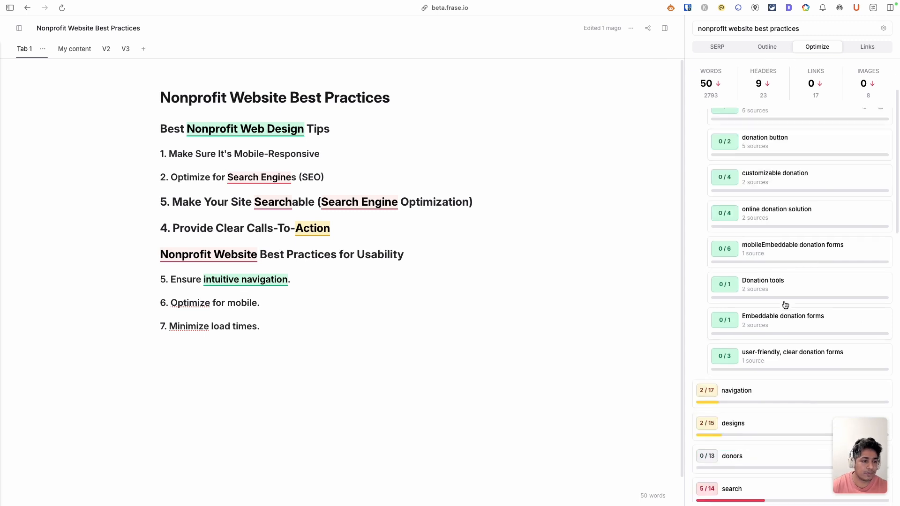
pyautogui.scroll(5, 785, 306)
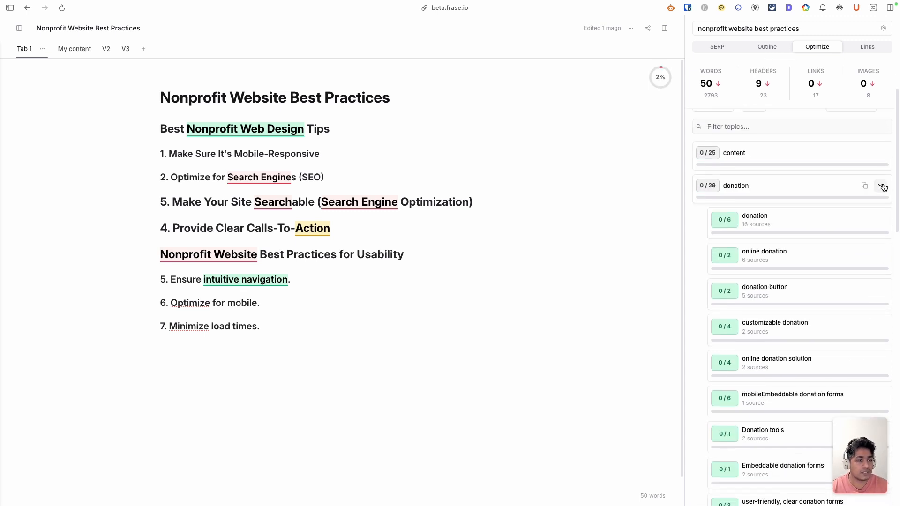
pyautogui.click(884, 187)
pyautogui.scroll(3, 781, 272)
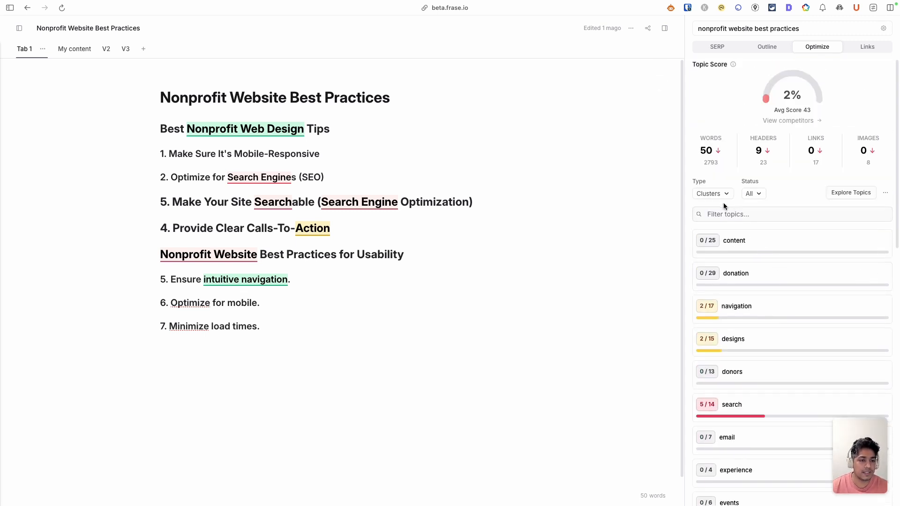
# - Set the topic type filter from Clusters to Long Tail
pyautogui.click(713, 193)
pyautogui.click(712, 212)
pyautogui.click(762, 194)
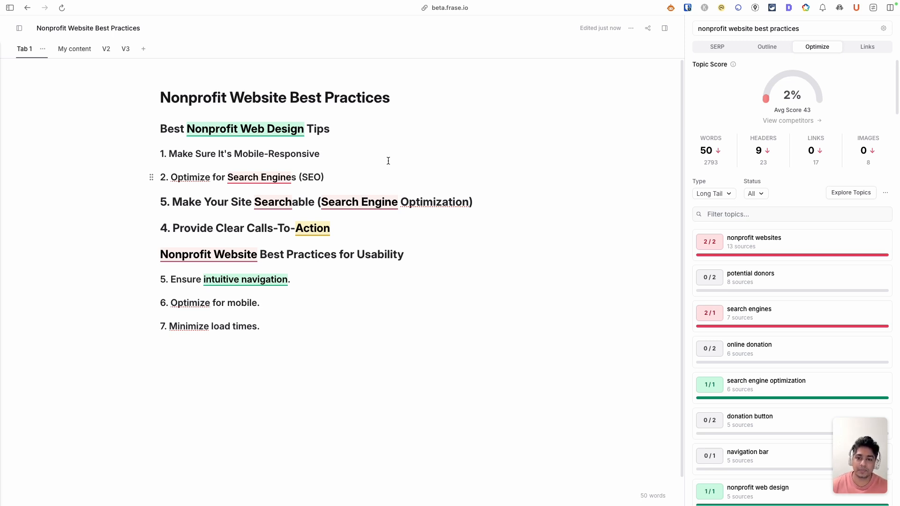
# - Insert an empty paragraph below the "1. Make Sure It's Mobile-Responsive" heading
pyautogui.press('Return')
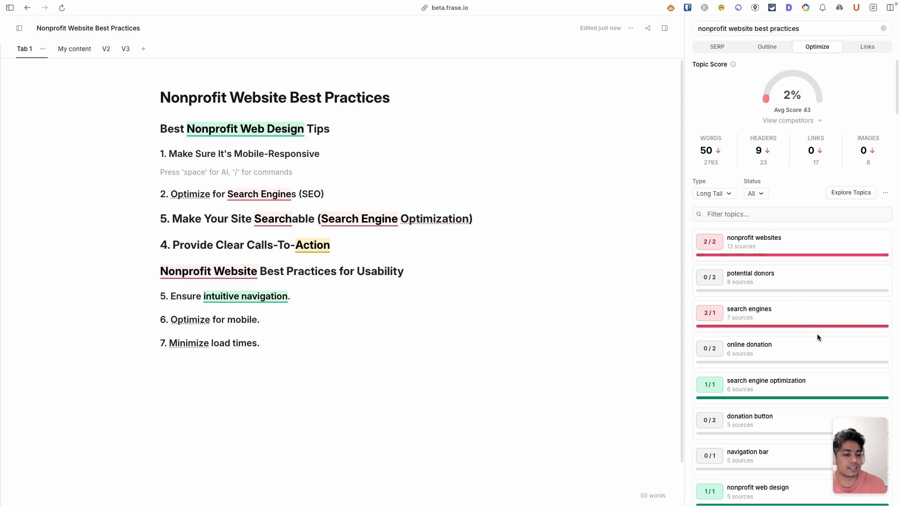
pyautogui.scroll(-1, 778, 365)
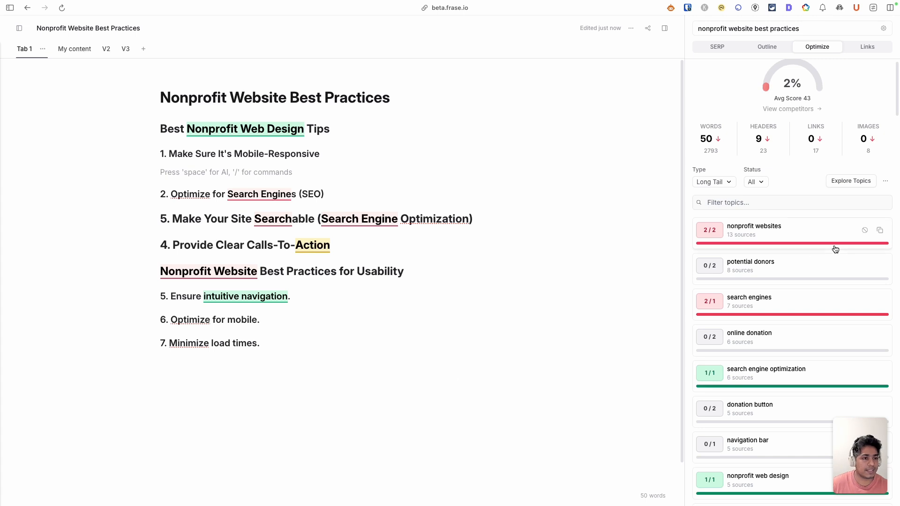
pyautogui.scroll(1, 816, 277)
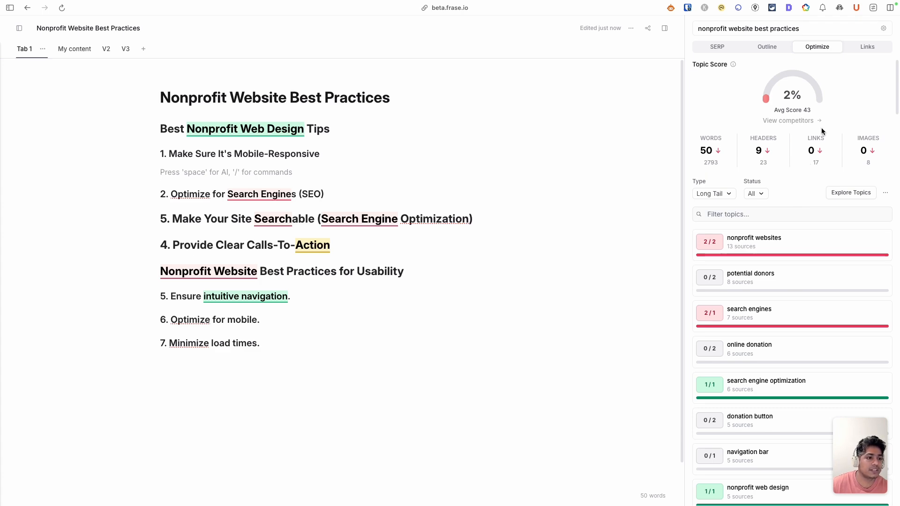
# - Examine the Explore Topics comparison of competitors' topic usage and the list of external links
pyautogui.click(837, 197)
pyautogui.click(857, 198)
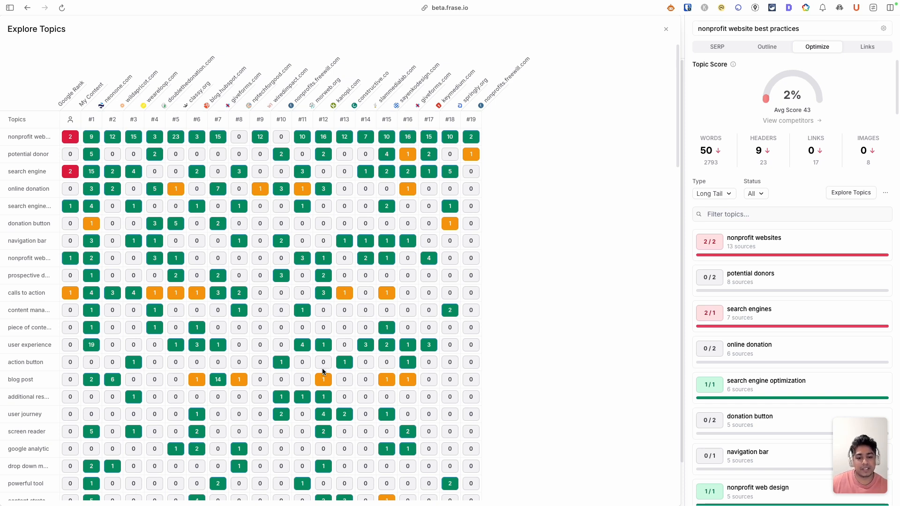
pyautogui.click(668, 30)
pyautogui.click(866, 46)
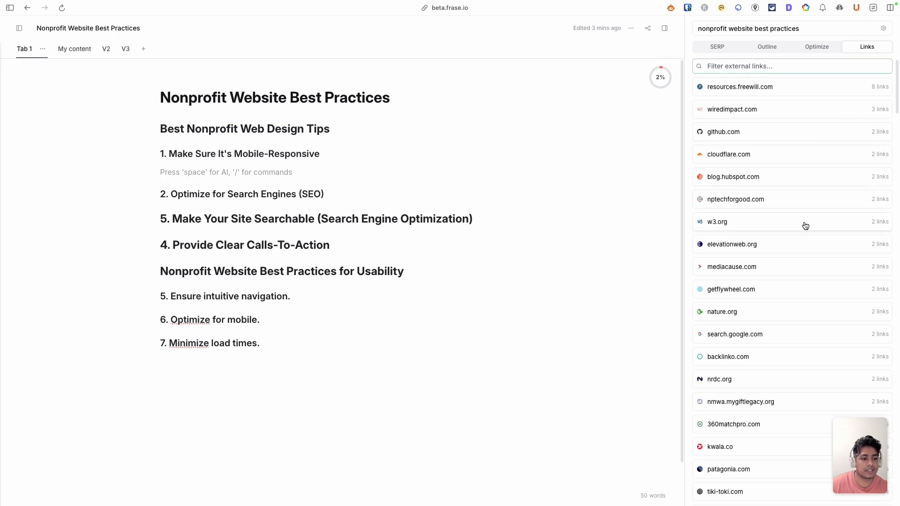
pyautogui.scroll(-5, 804, 229)
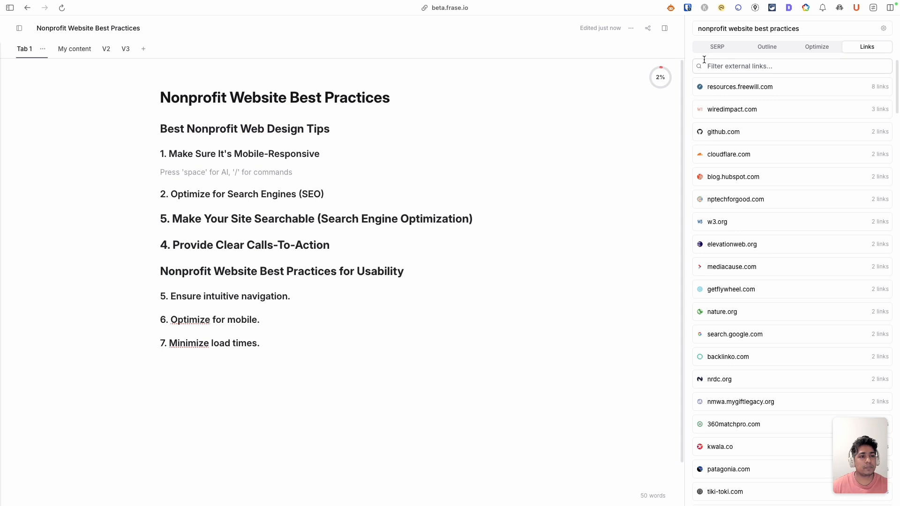
# - Return to the SERP results and keep the navigation sidebar with recent documents docked open
pyautogui.click(718, 49)
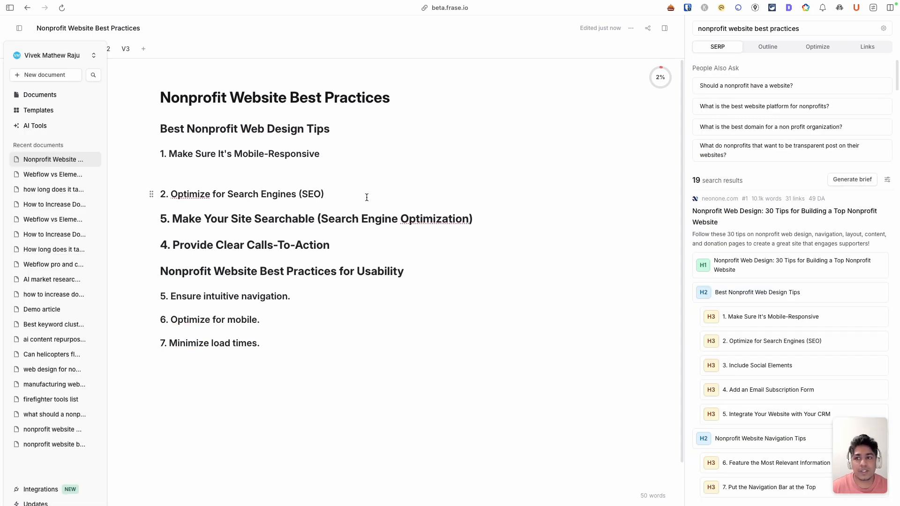
pyautogui.click(498, 144)
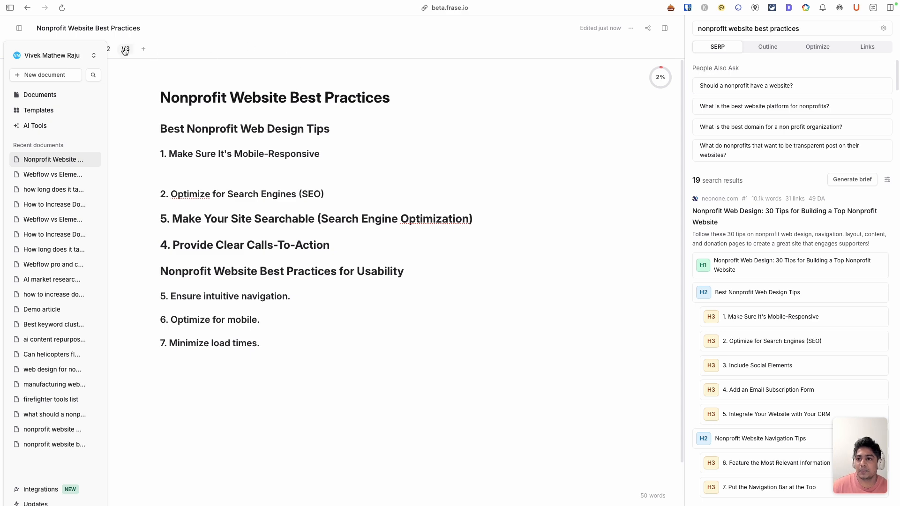
pyautogui.click(20, 28)
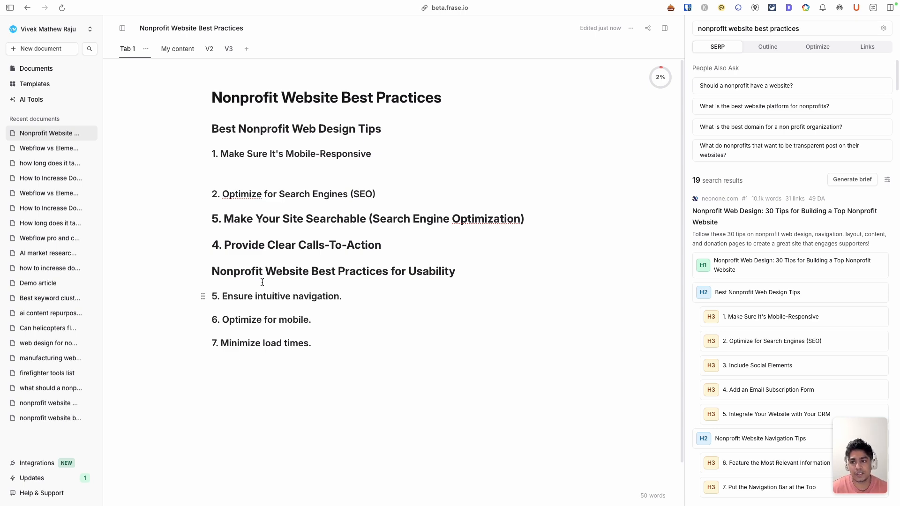
# - Switch to the 21 Nonprofit Website Best Practices [With Real-life Examples] document in Google Docs and start the Frase plugin
pyautogui.moveTo(1, 272)
pyautogui.click(44, 318)
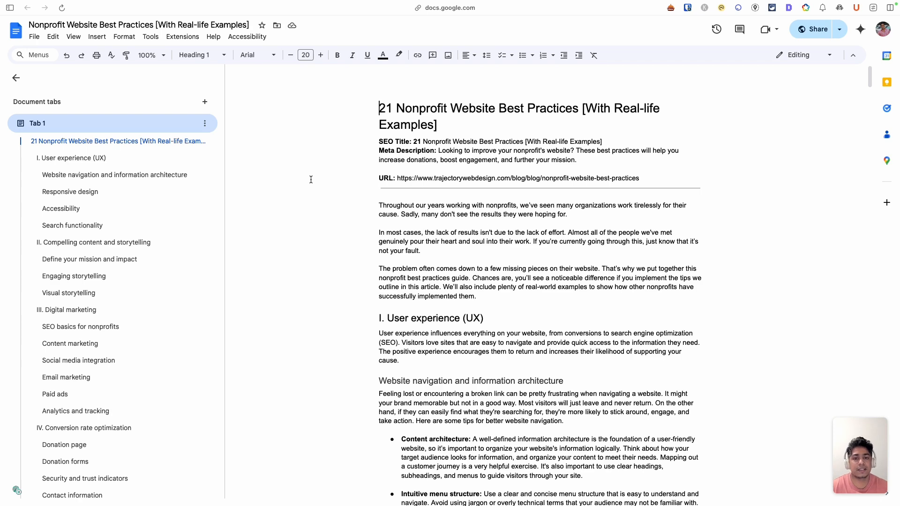
pyautogui.click(183, 36)
pyautogui.moveTo(192, 91)
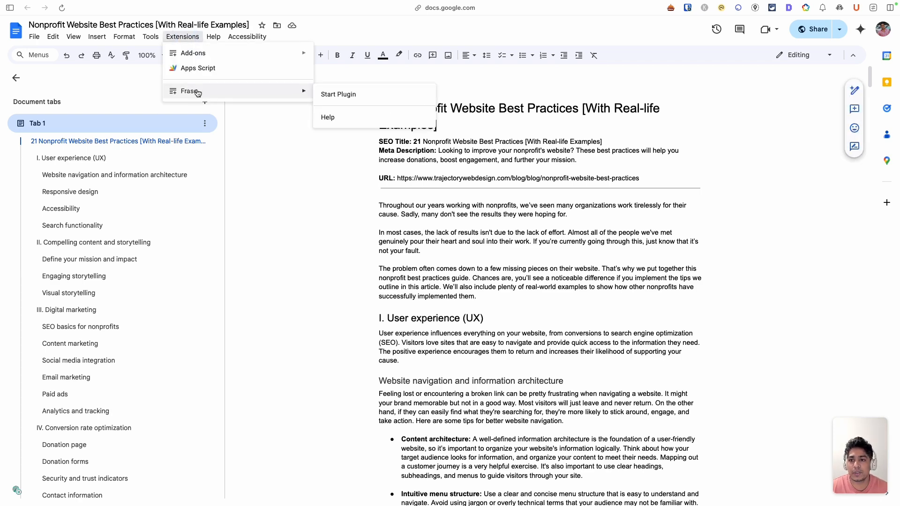
pyautogui.click(328, 94)
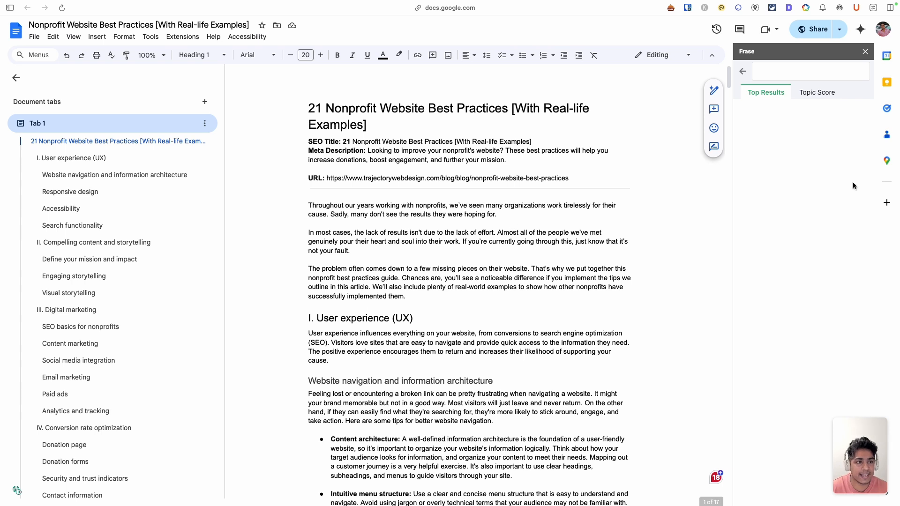
# - Open the plugin's Link Document form and copy the editable link of the Nonprofit Website Best Practices document in Frase
pyautogui.click(743, 71)
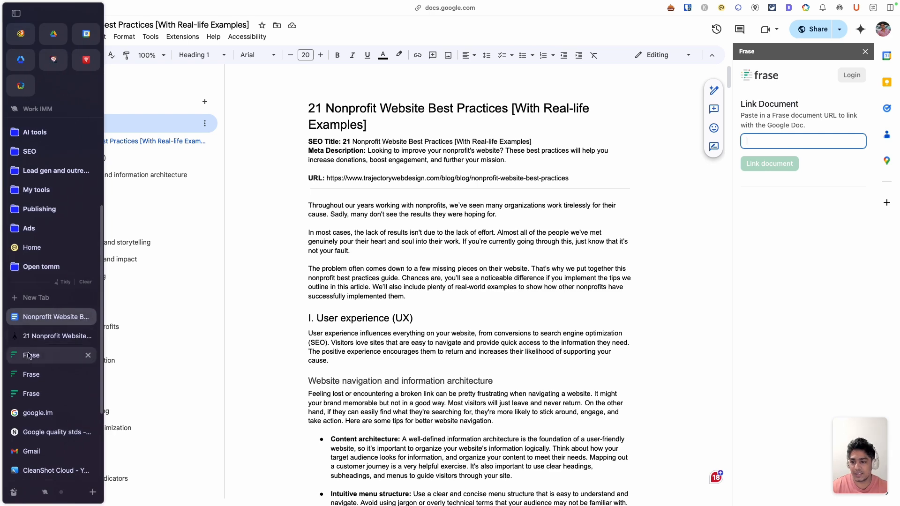
pyautogui.hotkey('ctrl', 'Tab')
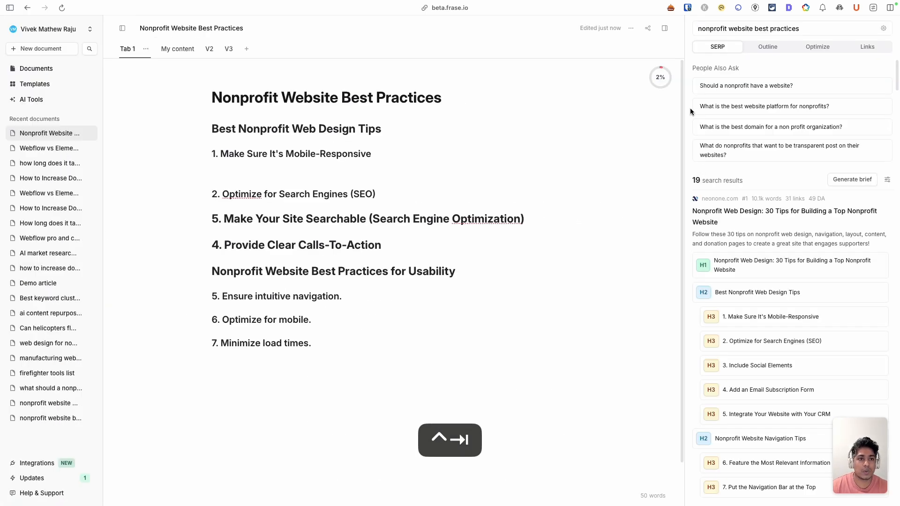
pyautogui.click(644, 31)
pyautogui.click(655, 121)
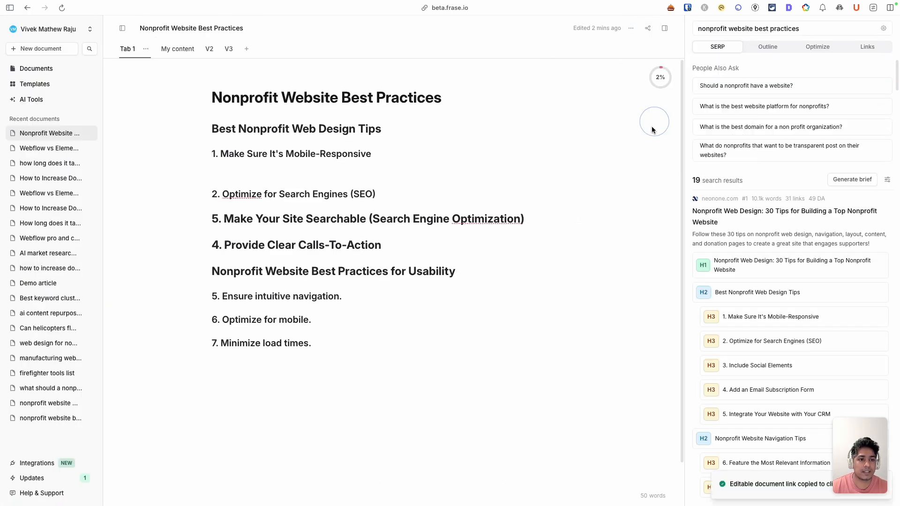
# - Switch back to Google Docs and link the article to the Frase document using the copied URL
pyautogui.hotkey('ctrl', 'Tab')
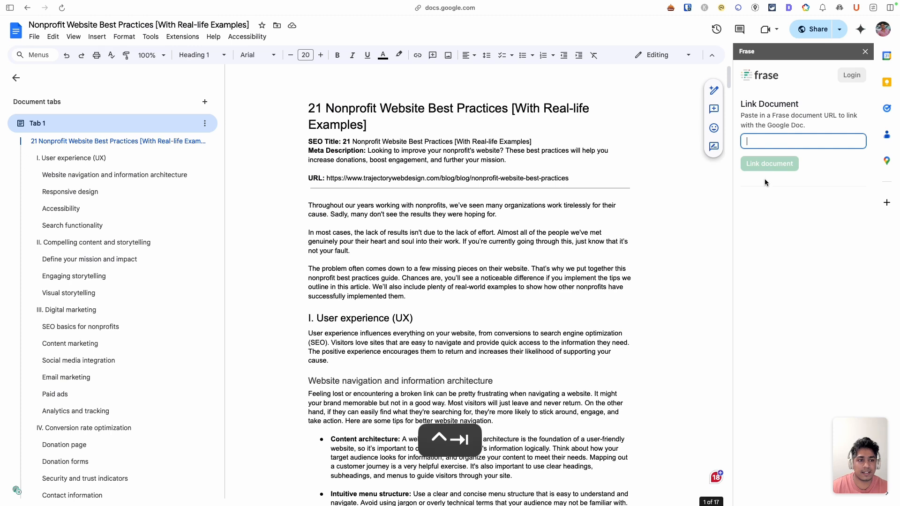
pyautogui.click(771, 143)
pyautogui.press('super+v')
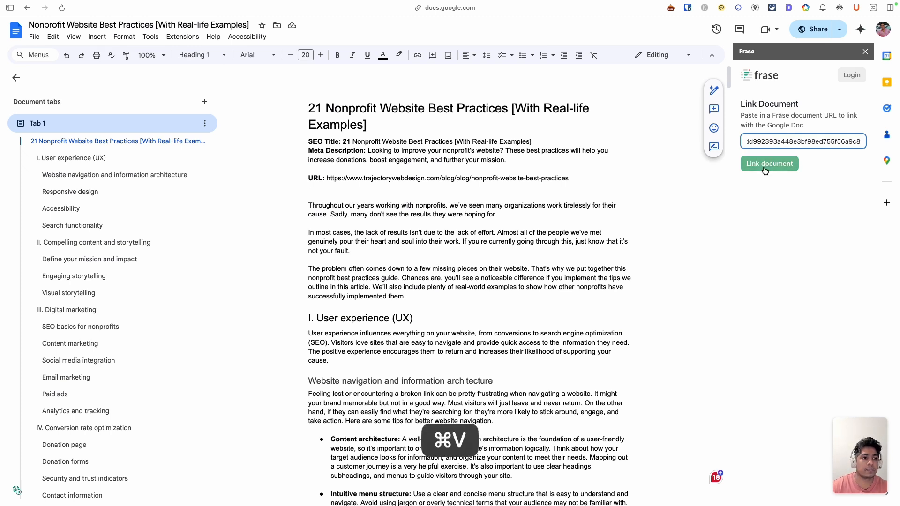
pyautogui.click(767, 165)
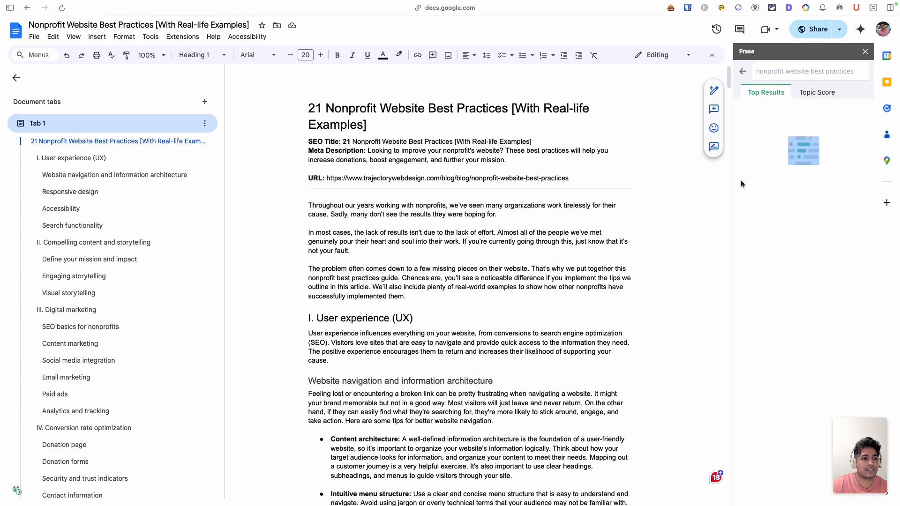
# - Examine the competitors' heading outlines in the plugin's Top Results
pyautogui.click(467, 278)
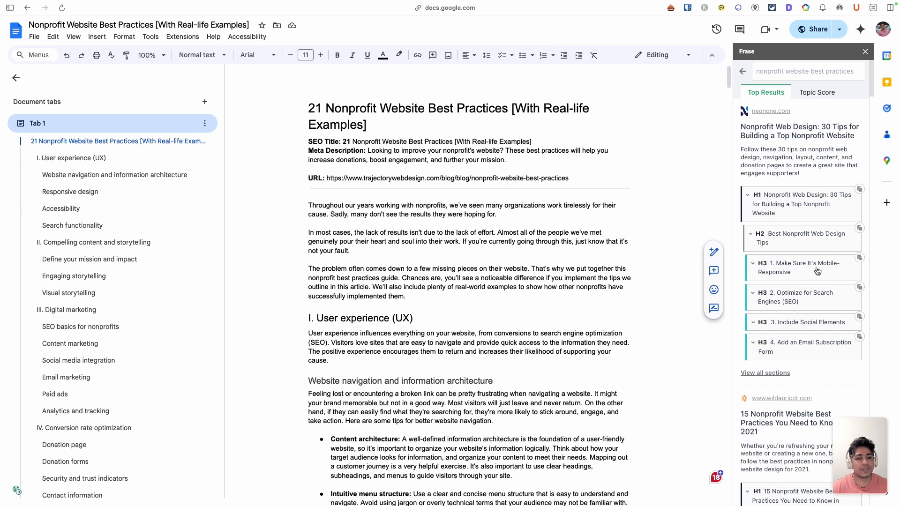
pyautogui.scroll(-2, 824, 302)
pyautogui.scroll(-3, 825, 309)
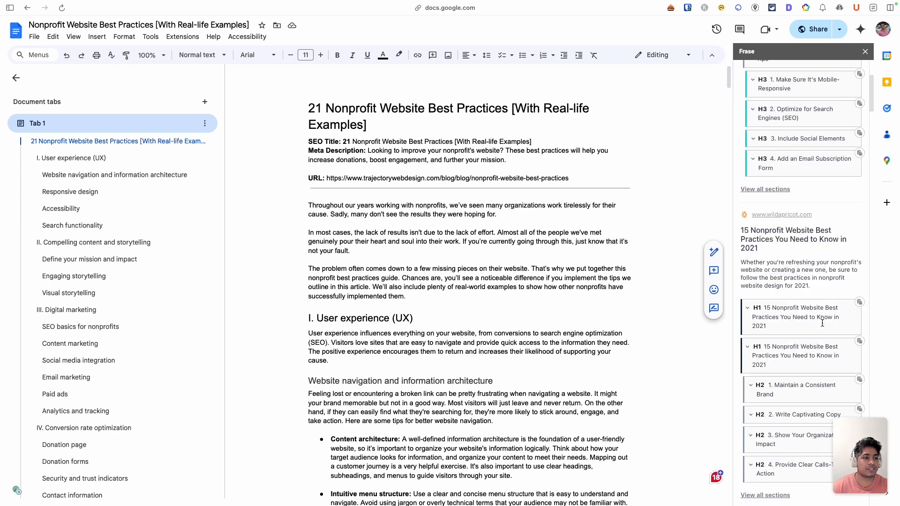
pyautogui.scroll(5, 815, 321)
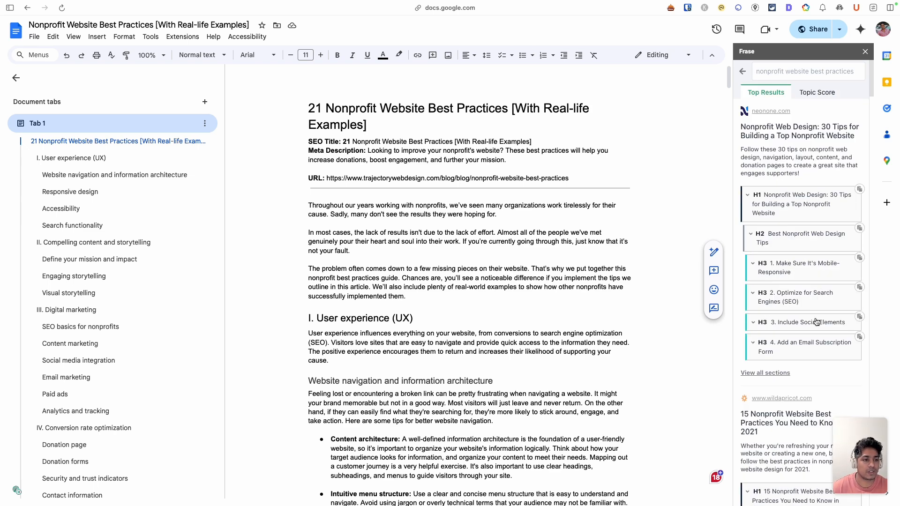
# - Compare the plugin's Topic Score views for Long Tail, Top Topics and SERP Scores, finishing on Long Tail
pyautogui.click(826, 92)
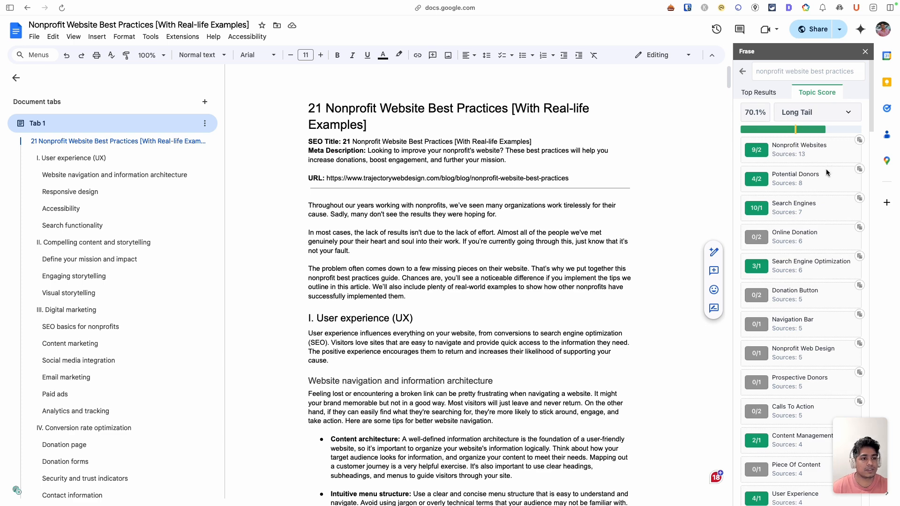
pyautogui.click(818, 112)
pyautogui.click(824, 123)
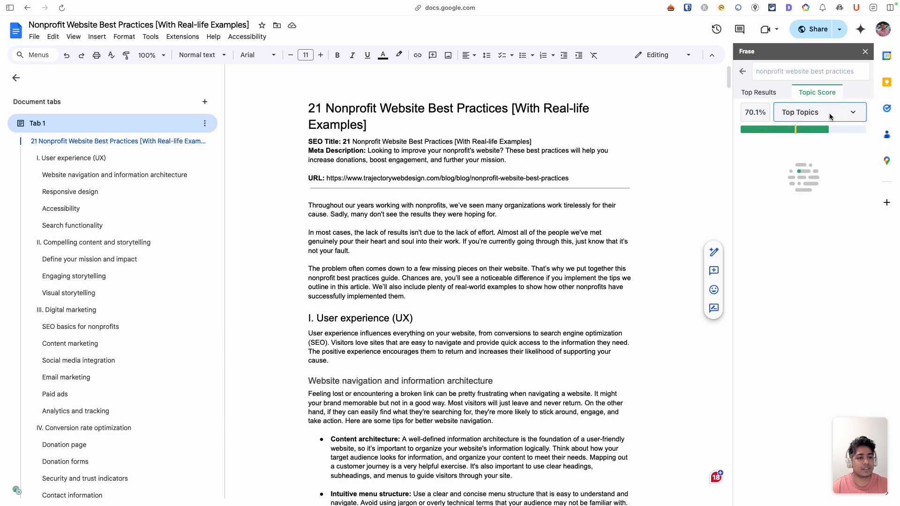
pyautogui.click(829, 113)
pyautogui.click(829, 123)
pyautogui.click(830, 117)
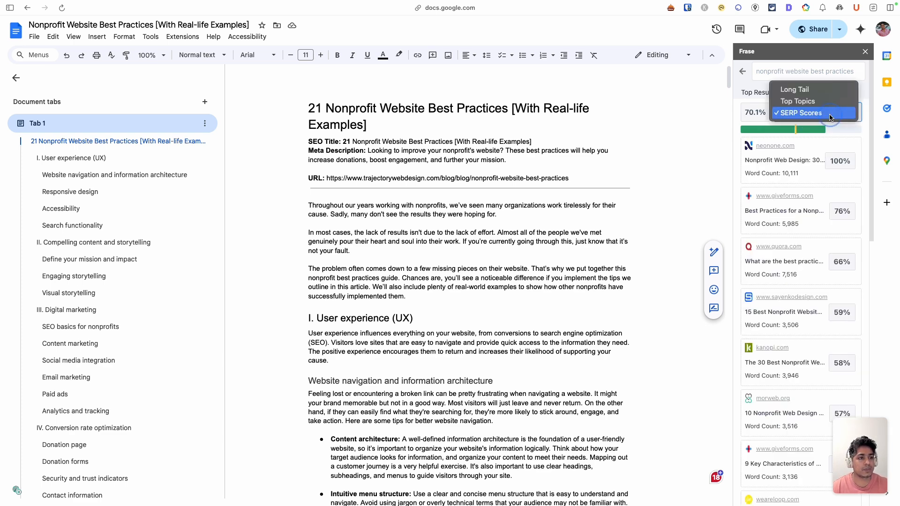
pyautogui.click(838, 90)
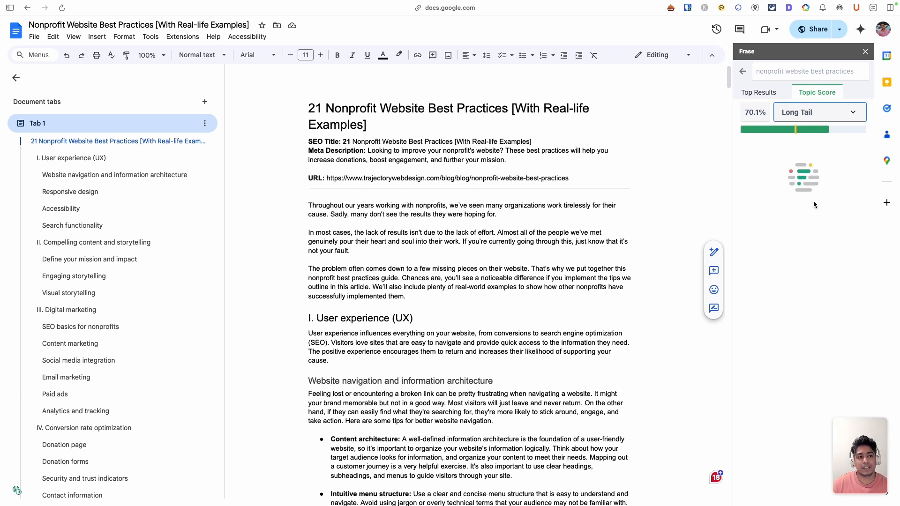
pyautogui.click(825, 112)
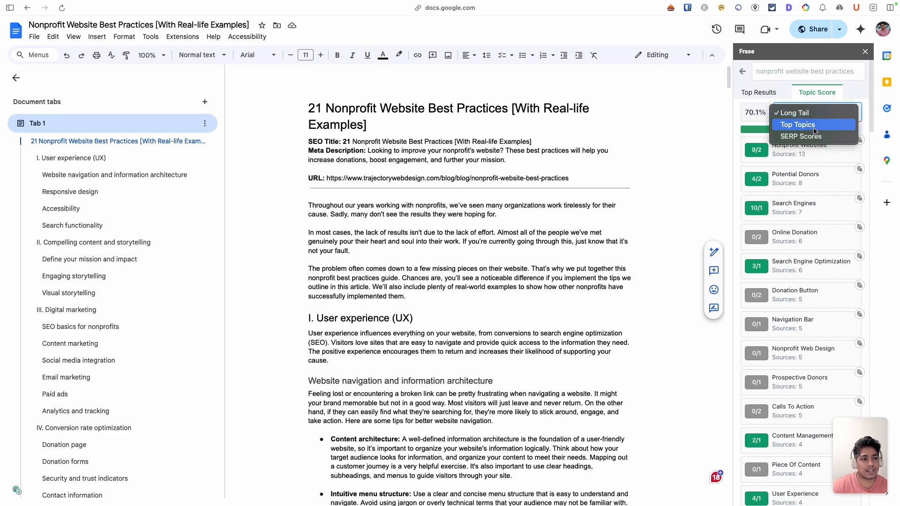
pyautogui.click(821, 93)
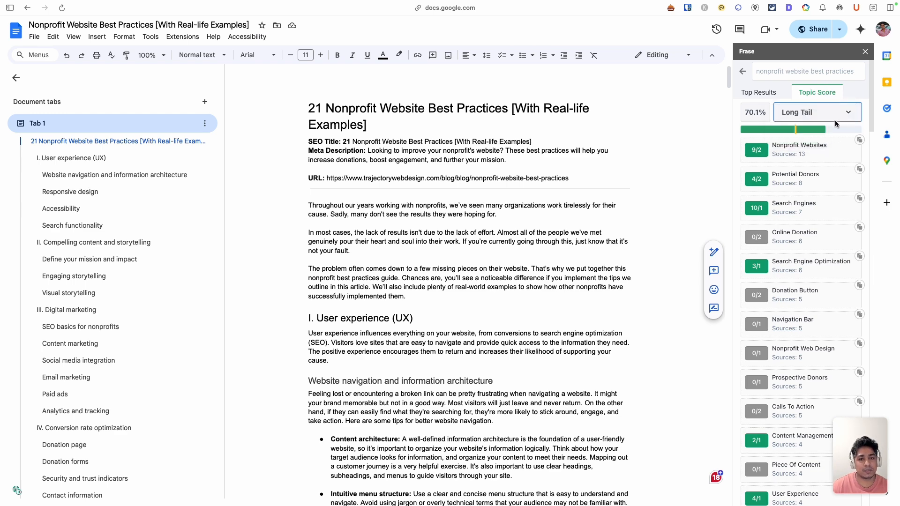
# - Copy the entire Google Docs article and paste it into the empty My content tab of the Frase document
pyautogui.press('super+a')
pyautogui.press('super+c')
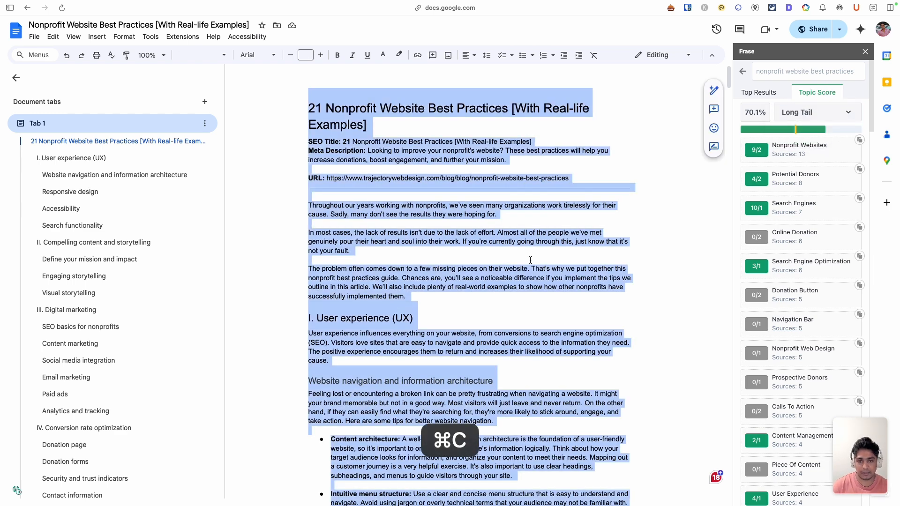
pyautogui.moveTo(2, 303)
pyautogui.hotkey('ctrl', 'Tab')
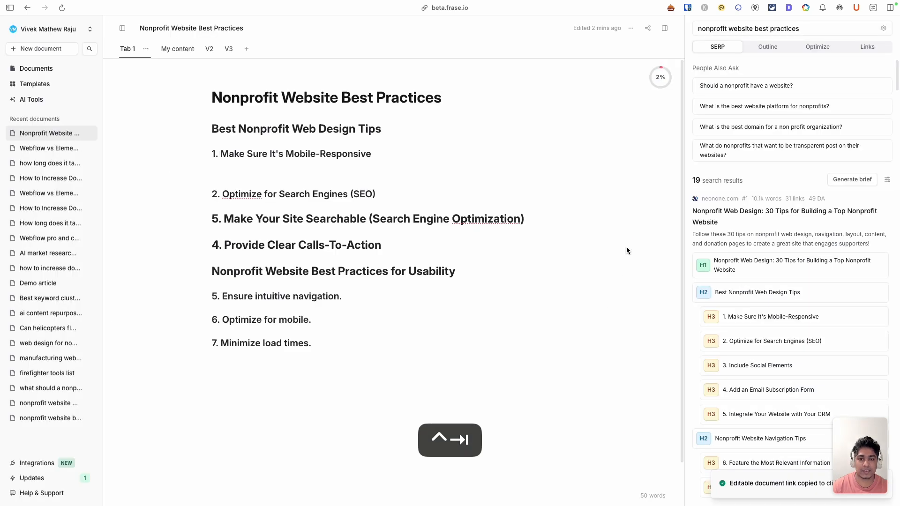
pyautogui.press('super+a')
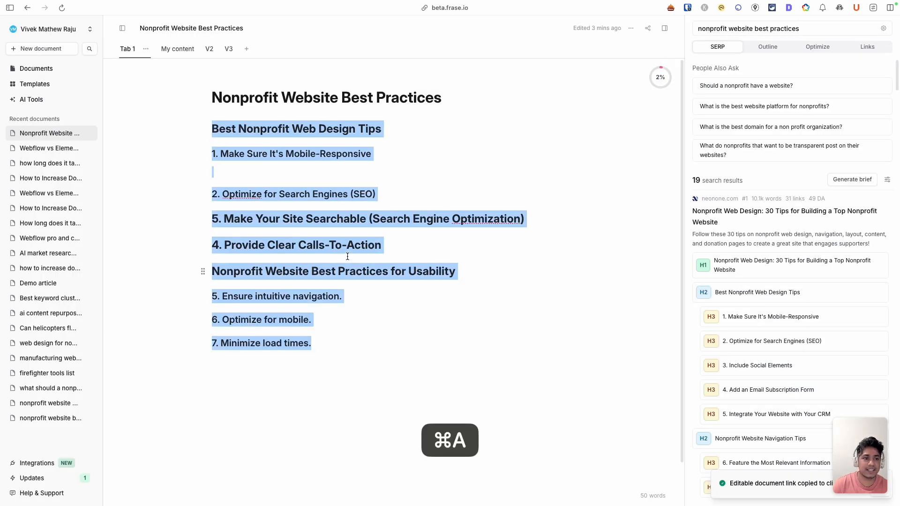
pyautogui.click(163, 49)
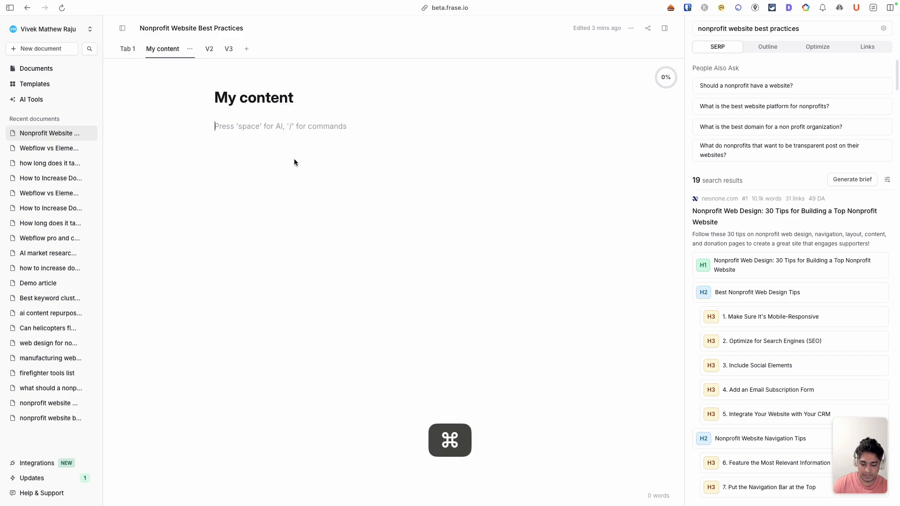
pyautogui.press('super+v')
pyautogui.scroll(15, 572, 261)
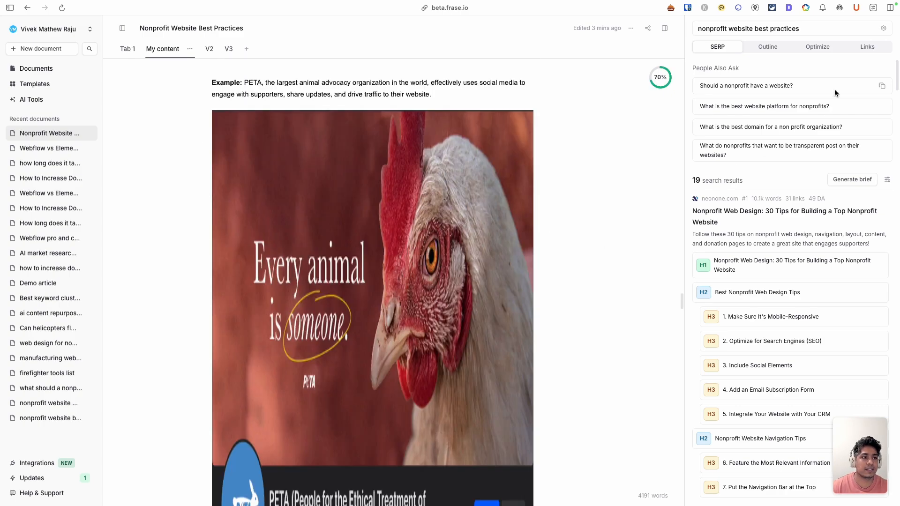
# - Bring up the topic optimization scores for the pasted article and return to its opening section
pyautogui.click(832, 46)
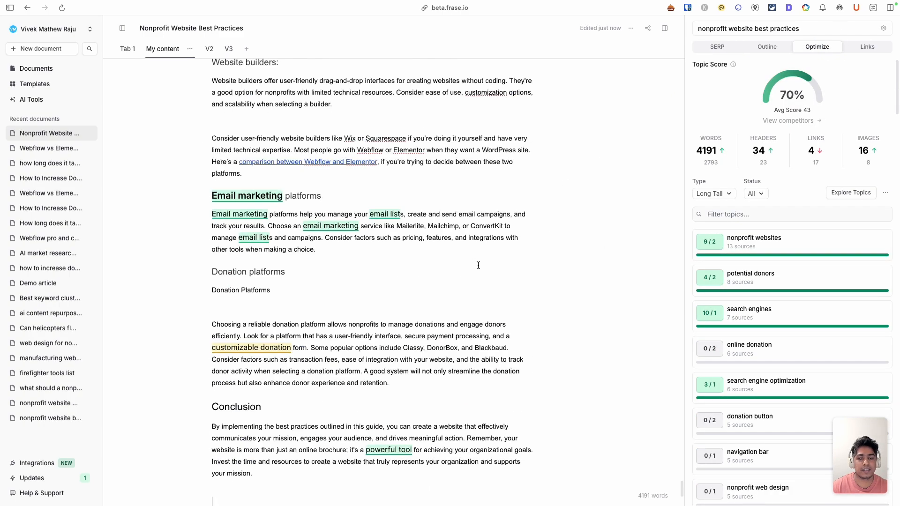
pyautogui.scroll(15, 477, 265)
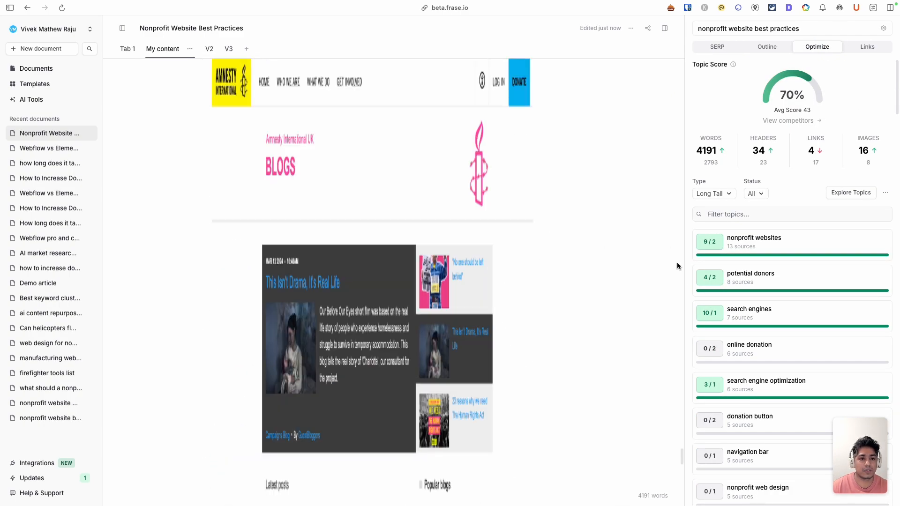
pyautogui.moveTo(682, 456); pyautogui.dragTo(639, 28)
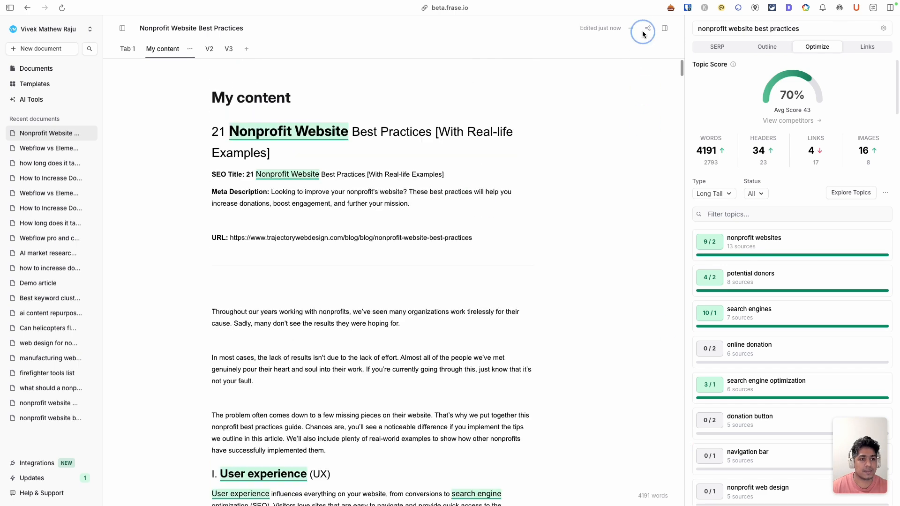
pyautogui.scroll(-3, 512, 174)
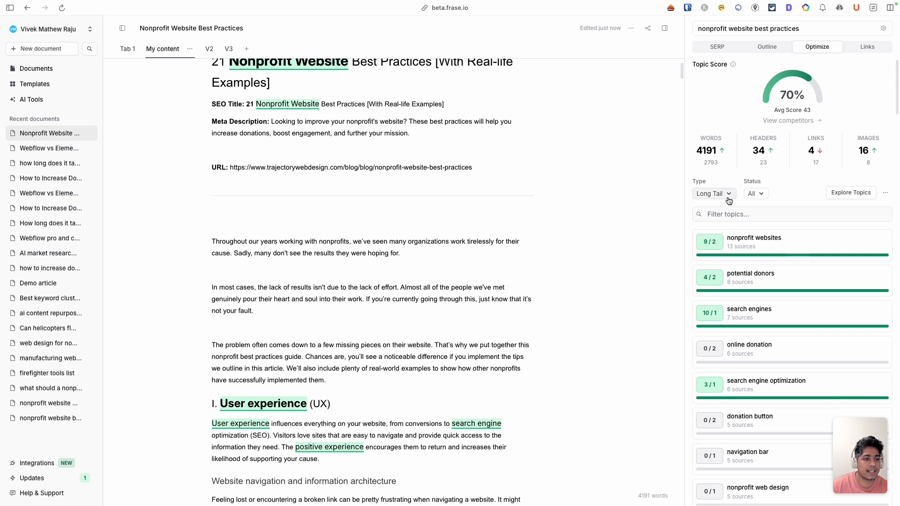
# - Filter the long-tail topics by Topic Gap status and look through the missing topics
pyautogui.click(714, 194)
pyautogui.click(756, 194)
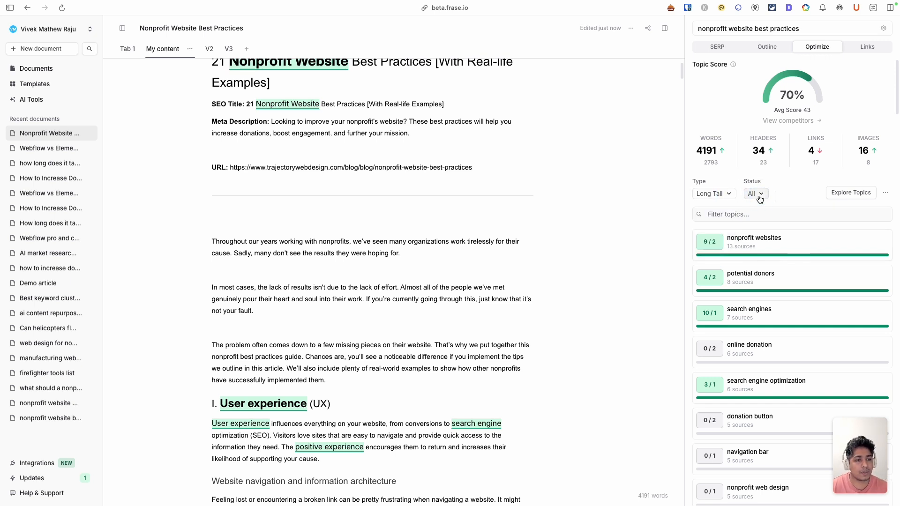
pyautogui.click(756, 193)
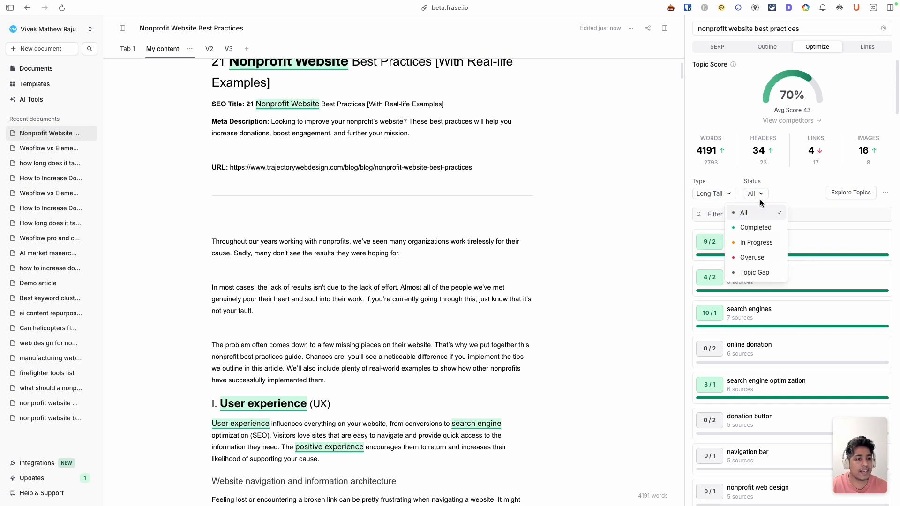
pyautogui.click(754, 273)
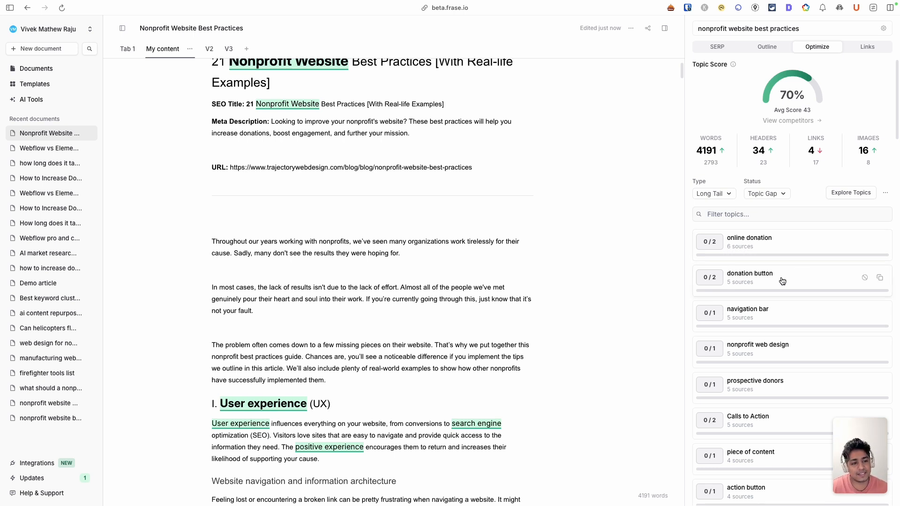
pyautogui.scroll(-1, 780, 279)
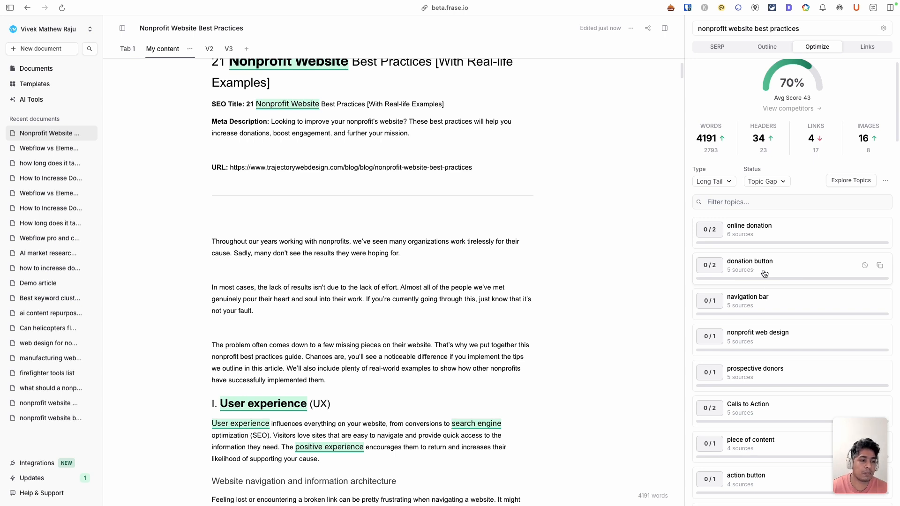
pyautogui.scroll(1, 784, 306)
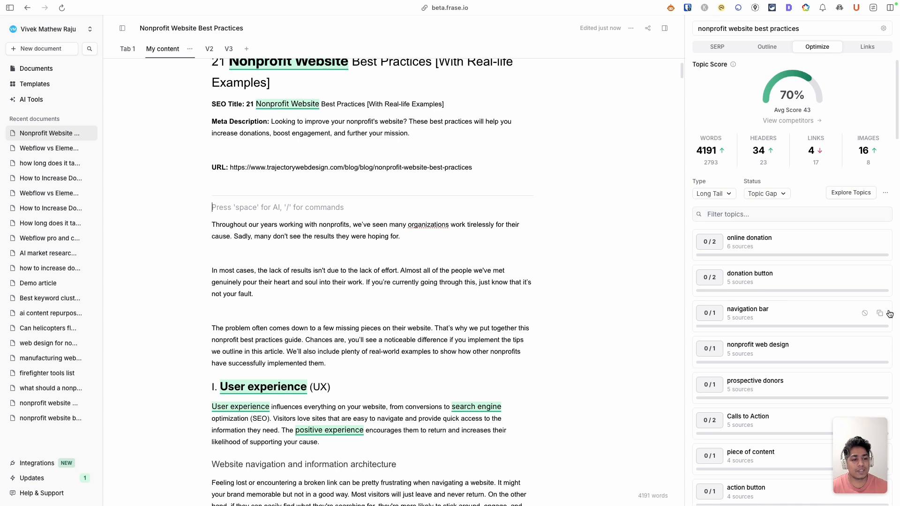
pyautogui.scroll(-2, 821, 328)
pyautogui.scroll(2, 786, 325)
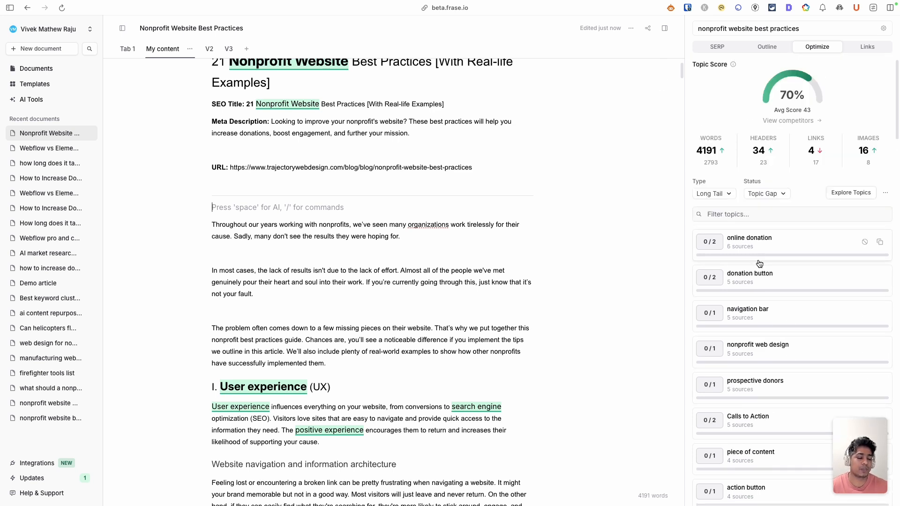
pyautogui.click(310, 254)
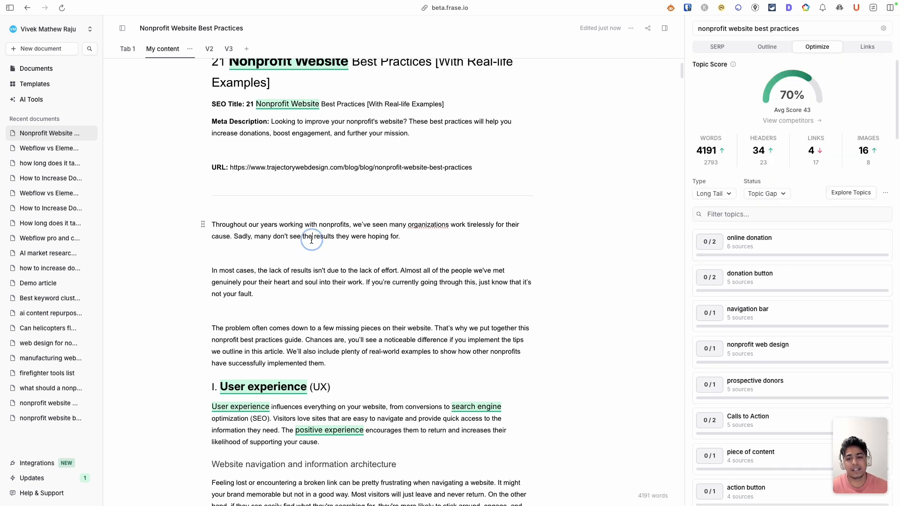
pyautogui.scroll(3, 553, 300)
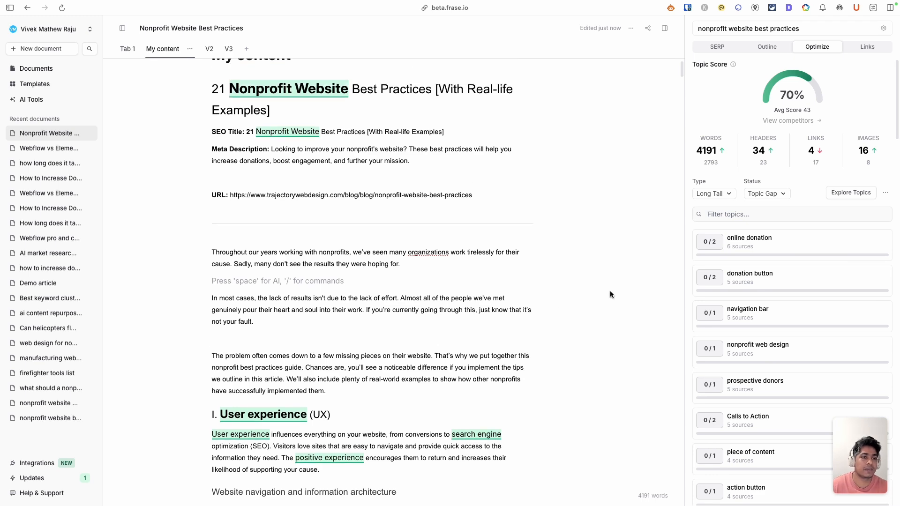
pyautogui.click(276, 278)
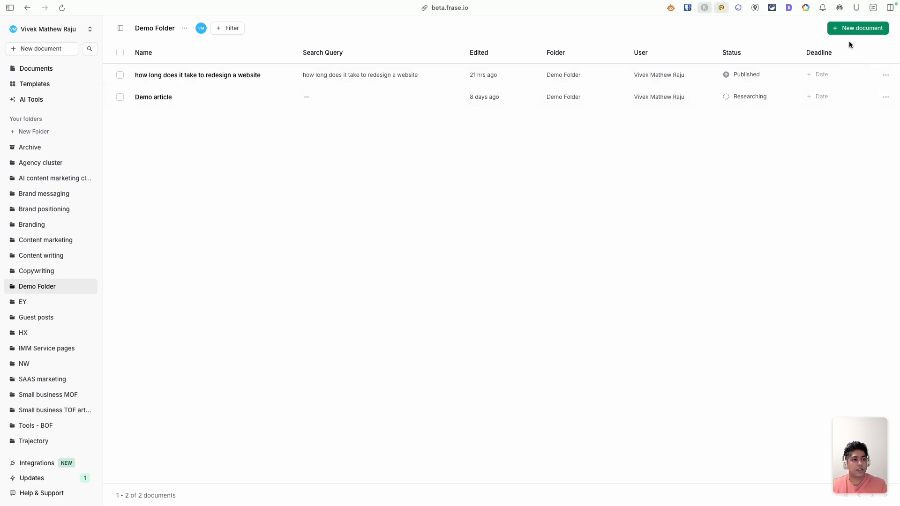
# - Create a blank document in the Demo Folder and title it "Nonprofit website best practices"
pyautogui.click(850, 28)
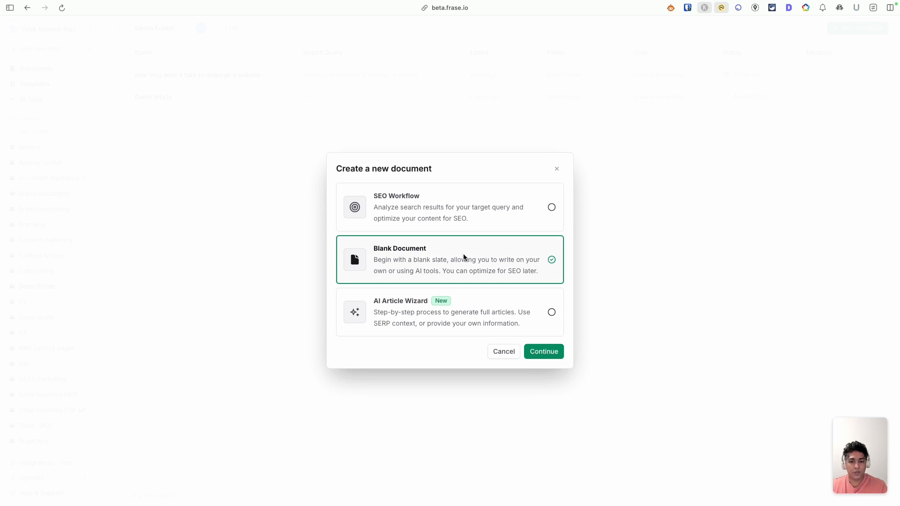
pyautogui.click(418, 212)
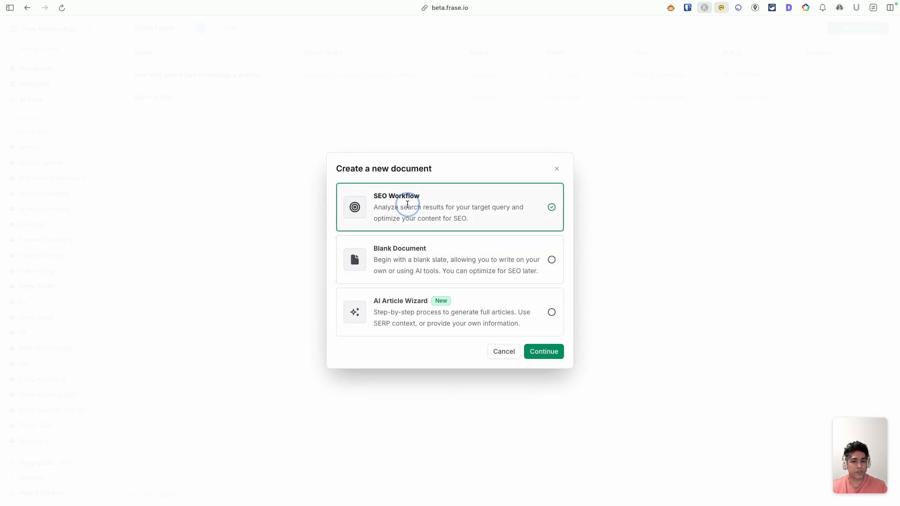
pyautogui.click(425, 257)
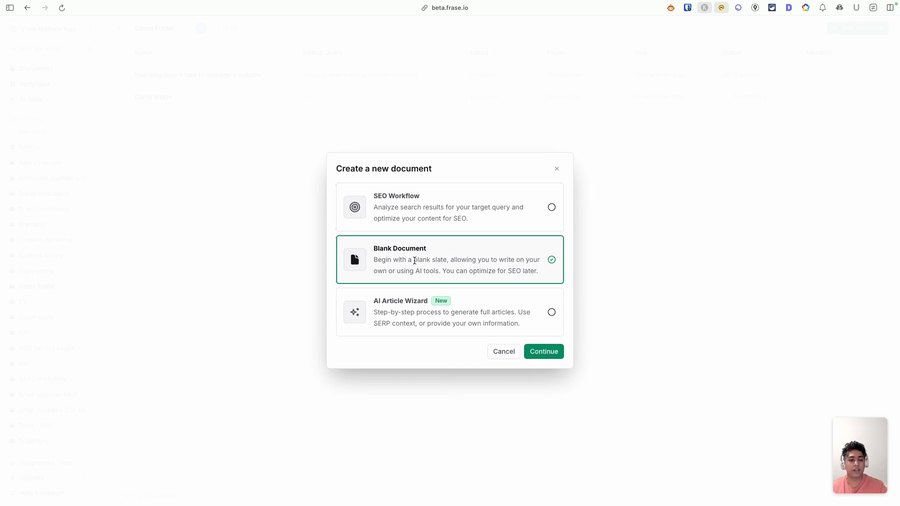
pyautogui.click(543, 349)
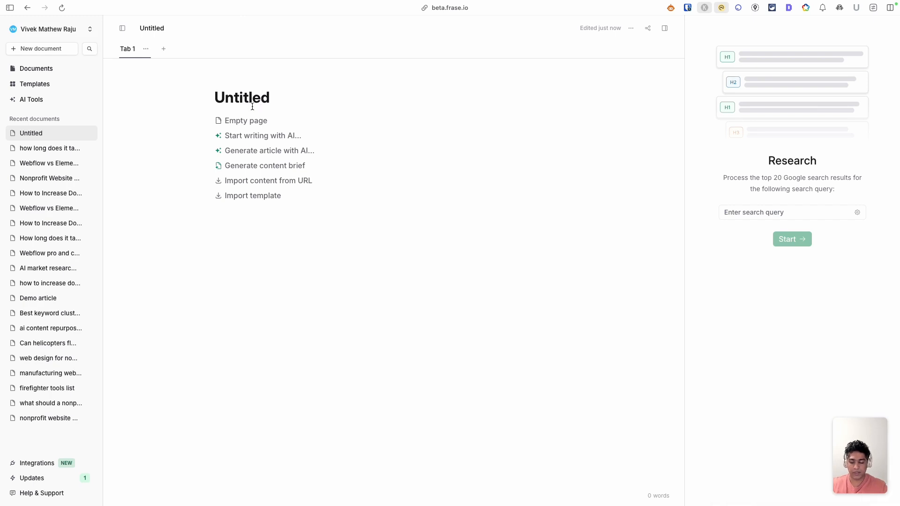
pyautogui.write('Nonprofit')
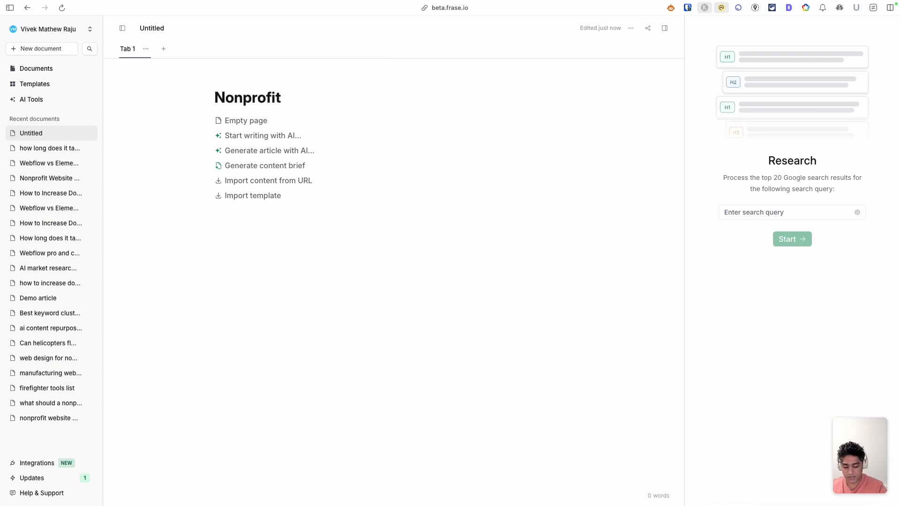
pyautogui.write(' website best practices')
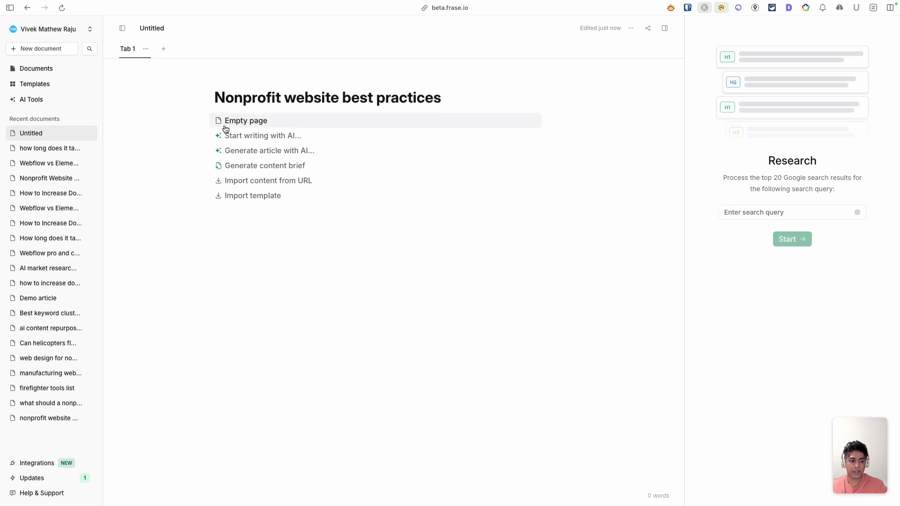
pyautogui.click(257, 97)
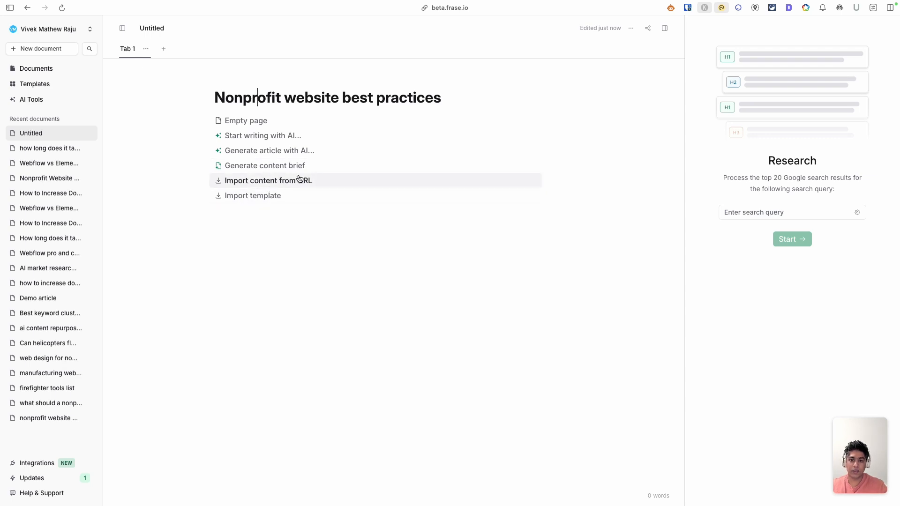
# - Load the published Trajectory article for import from its copied URL, trajectorywebdesign.com/blog/nonprofit-website-best-practices
pyautogui.click(278, 181)
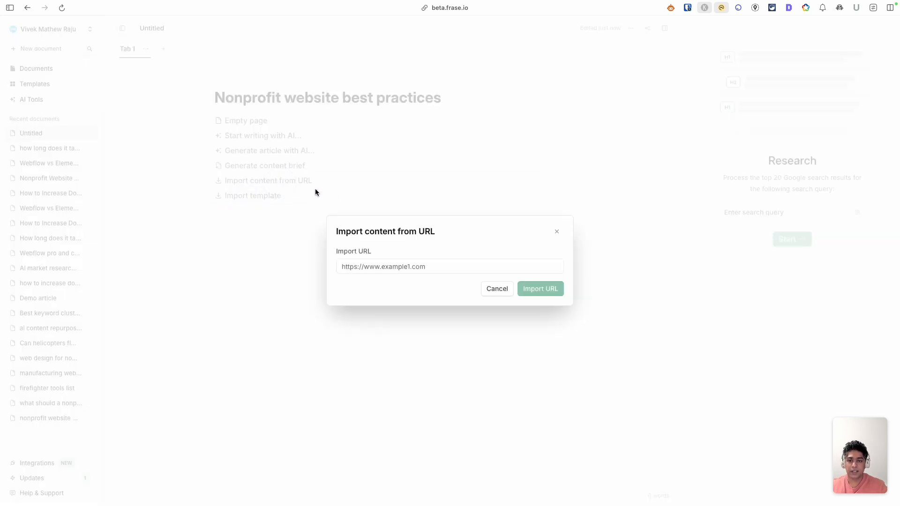
pyautogui.click(385, 267)
pyautogui.press('super+Tab')
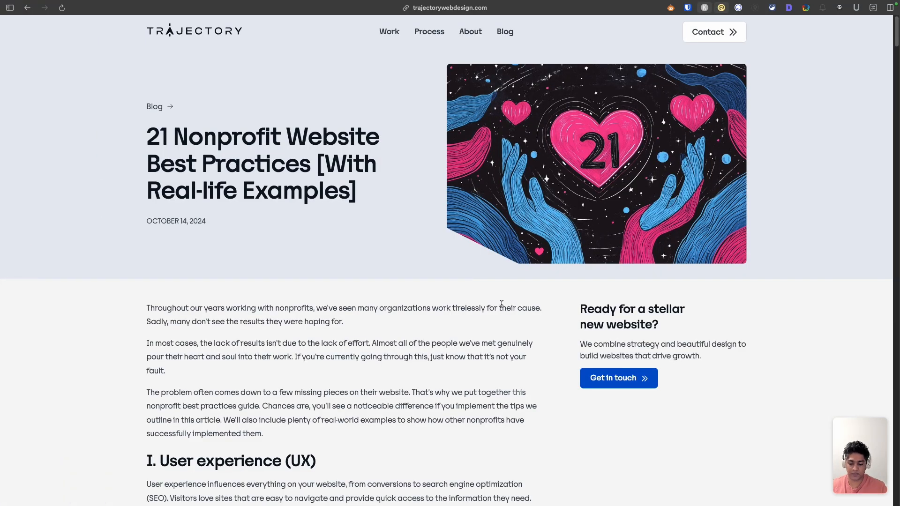
pyautogui.press('shift+super+c')
pyautogui.hotkey('ctrl', 'Tab')
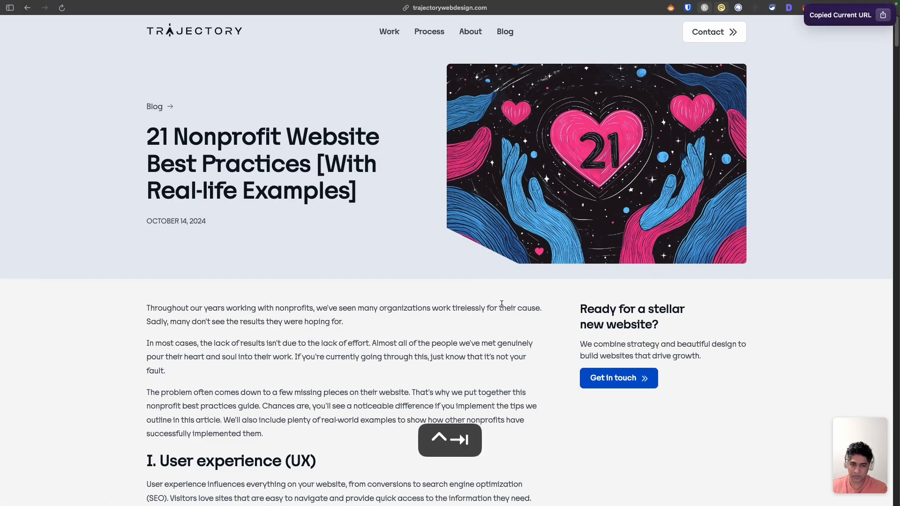
pyautogui.press('super+v')
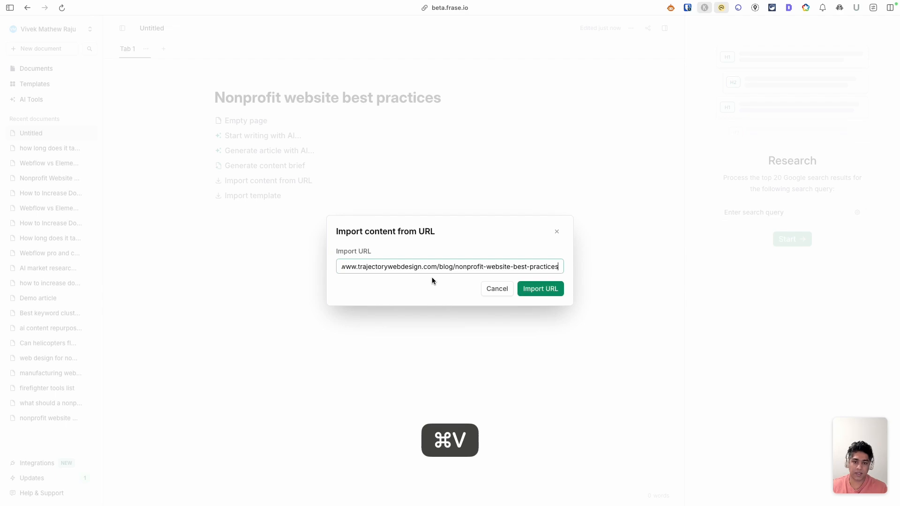
pyautogui.click(548, 288)
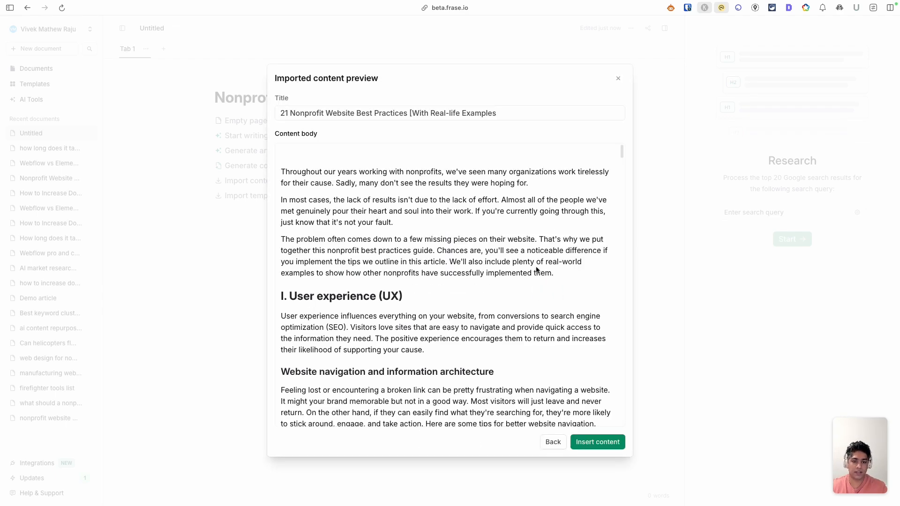
# - Look through the preview of the imported article and insert its content into the document
pyautogui.scroll(-10, 535, 297)
pyautogui.scroll(-15, 535, 296)
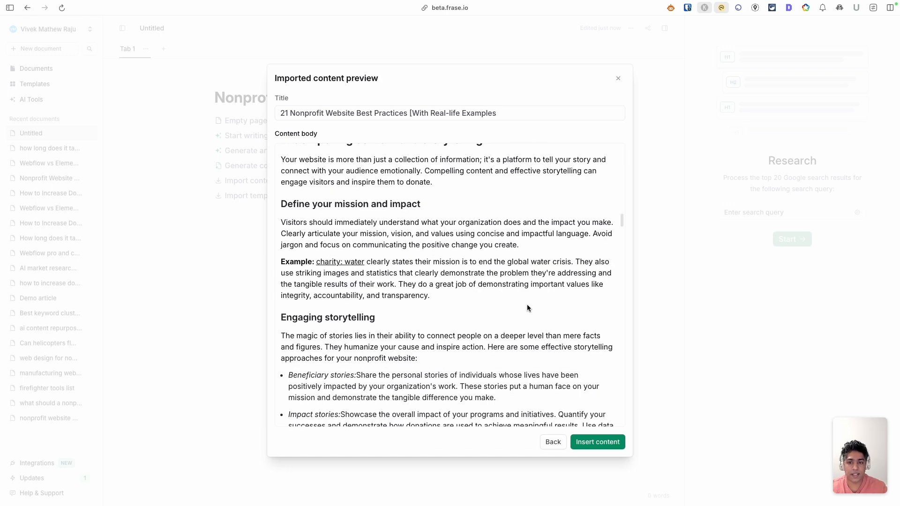
pyautogui.scroll(-5, 527, 305)
pyautogui.scroll(-7, 532, 320)
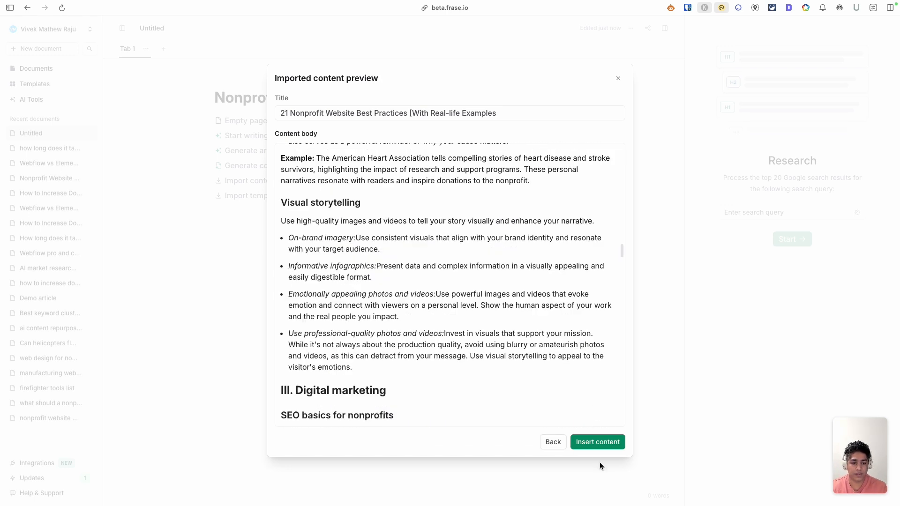
pyautogui.click(595, 448)
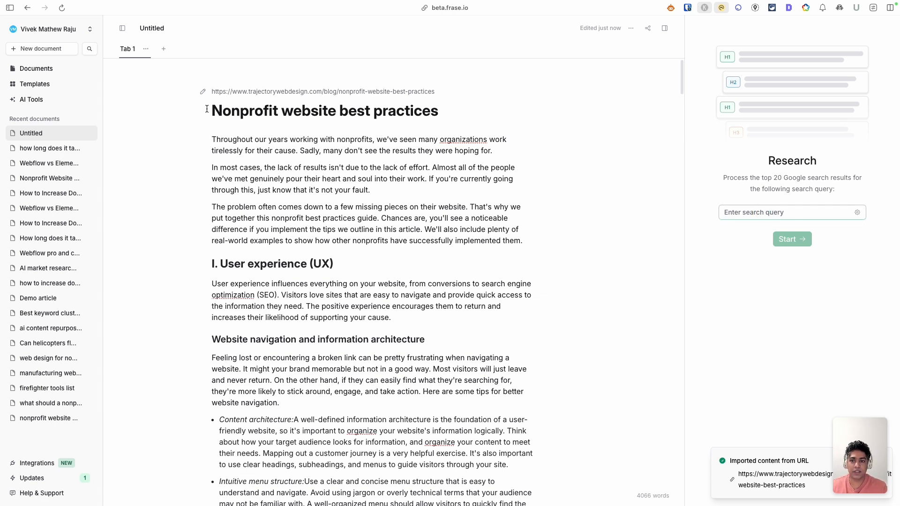
# - Run the search-results research with the document's title, "Nonprofit website best practices", as the search query
pyautogui.moveTo(207, 109); pyautogui.dragTo(467, 115)
pyautogui.press('super+c')
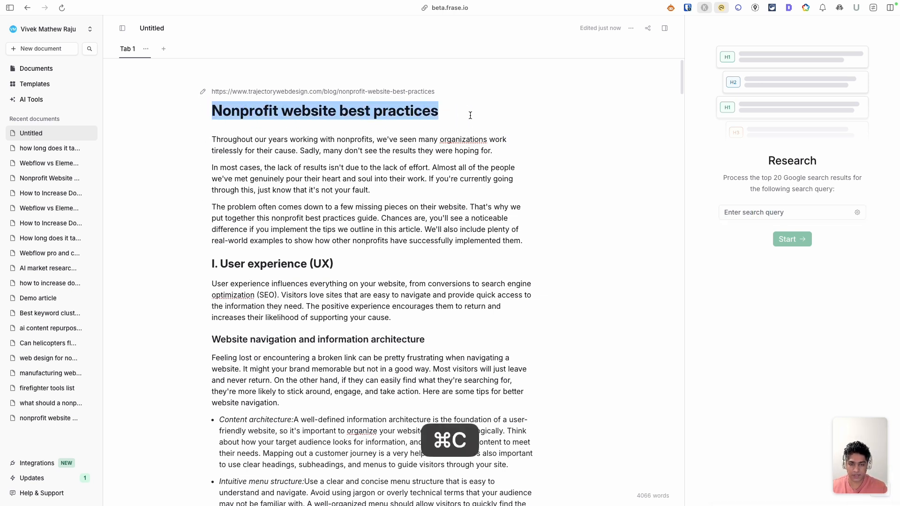
pyautogui.click(748, 212)
pyautogui.press('super+v')
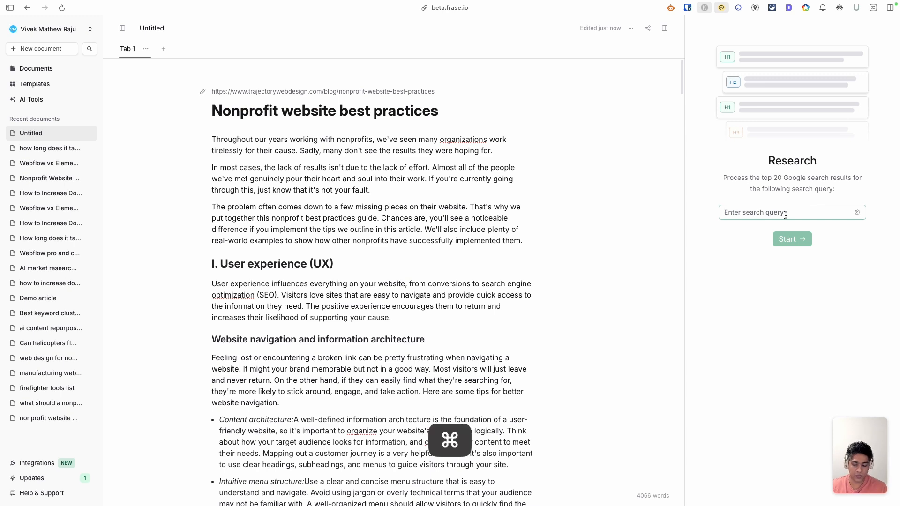
pyautogui.click(789, 249)
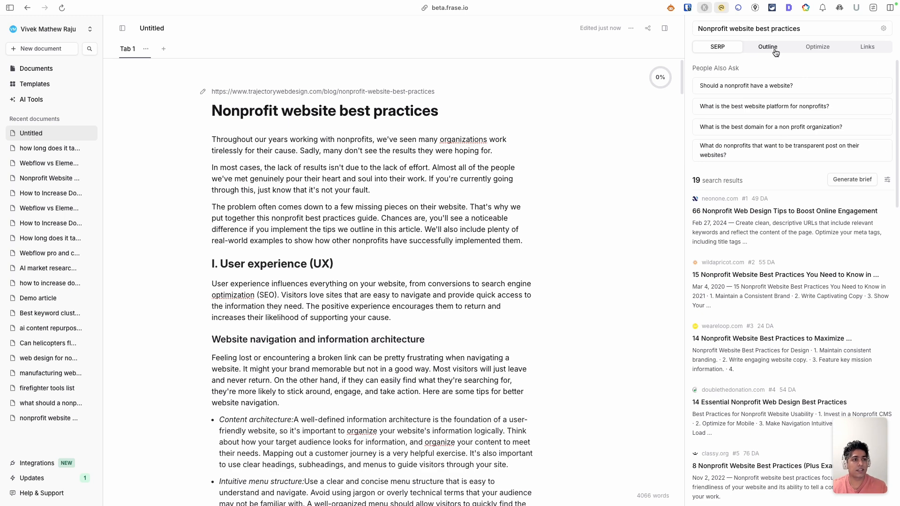
pyautogui.scroll(-3, 795, 352)
pyautogui.scroll(3, 795, 352)
# - Review the imported article's optimization topics and the Explore Topics grid comparing topic use across competing pages
pyautogui.click(817, 47)
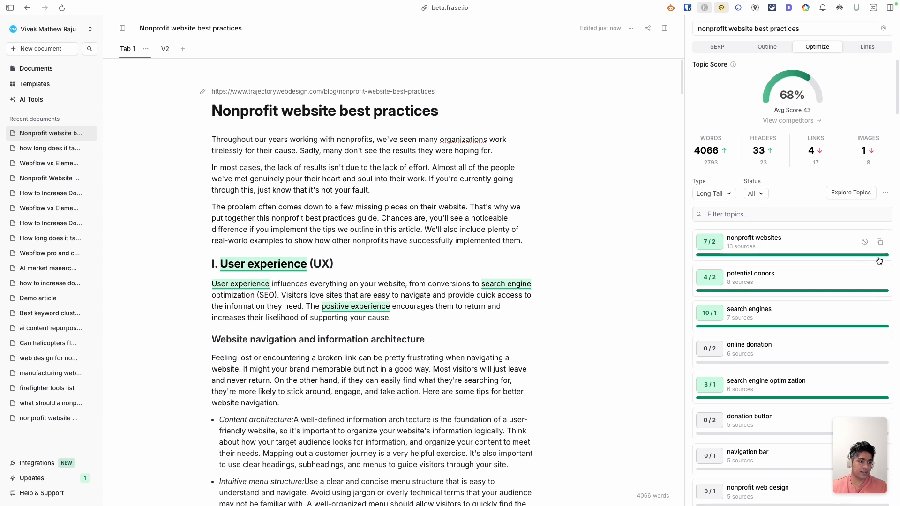
pyautogui.scroll(-8, 778, 277)
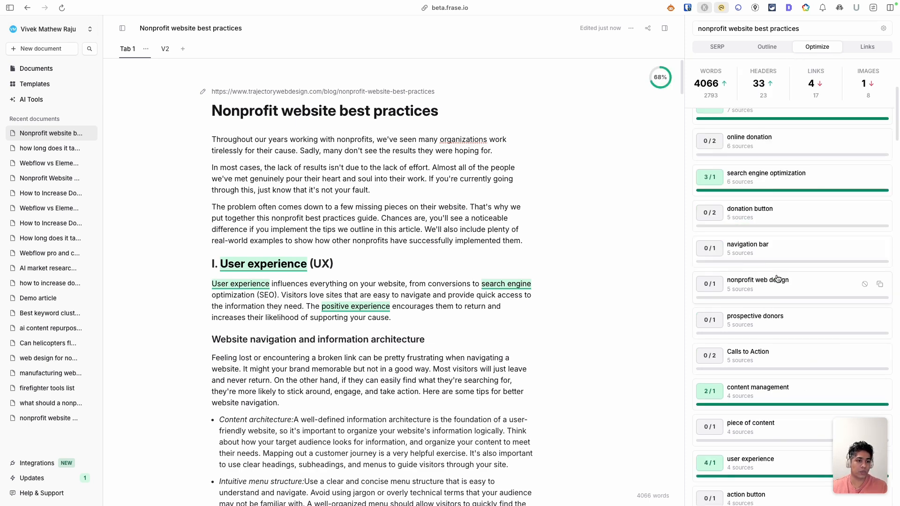
pyautogui.scroll(10, 780, 288)
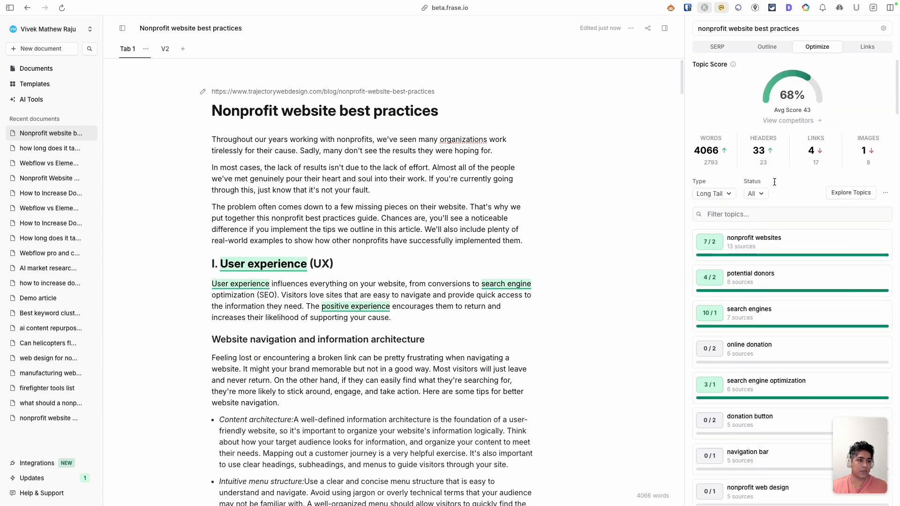
pyautogui.click(851, 192)
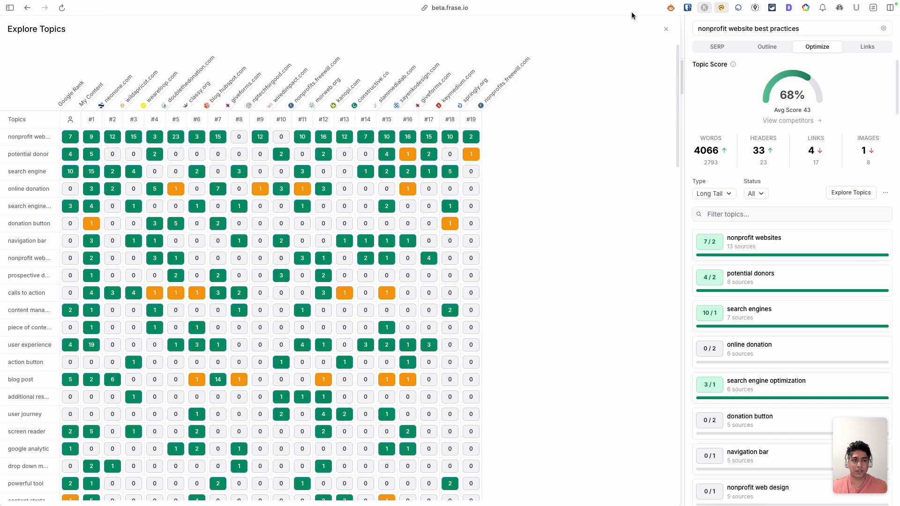
pyautogui.click(666, 28)
# - Check the external links list, then examine the article's word, header, link and image counts in the optimization scores
pyautogui.click(868, 47)
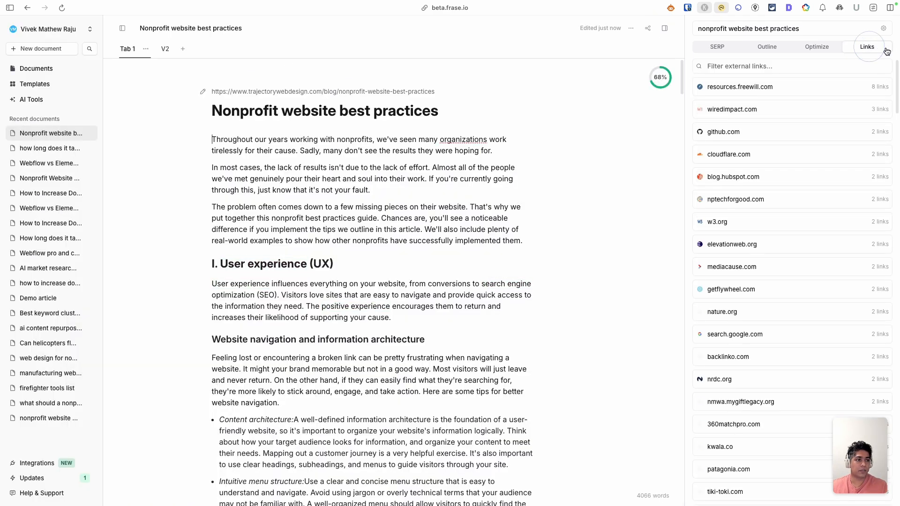
pyautogui.click(823, 48)
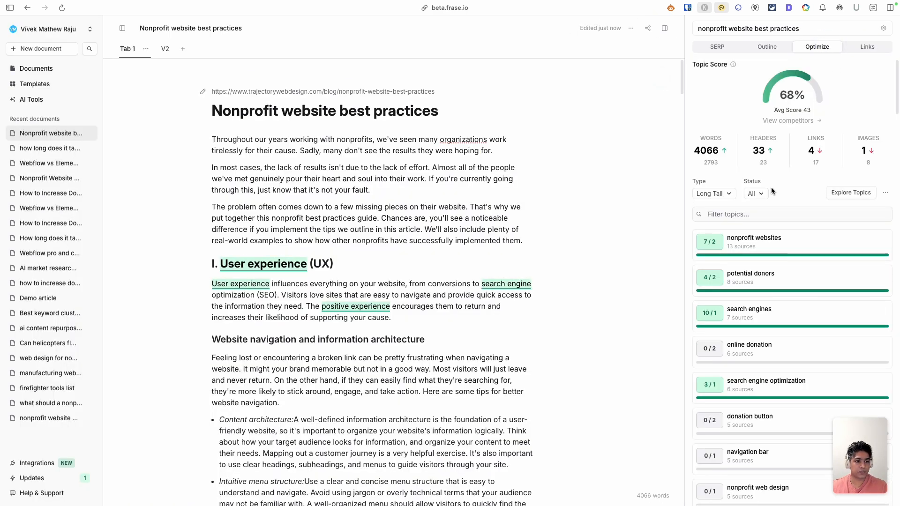
pyautogui.click(759, 193)
pyautogui.click(812, 198)
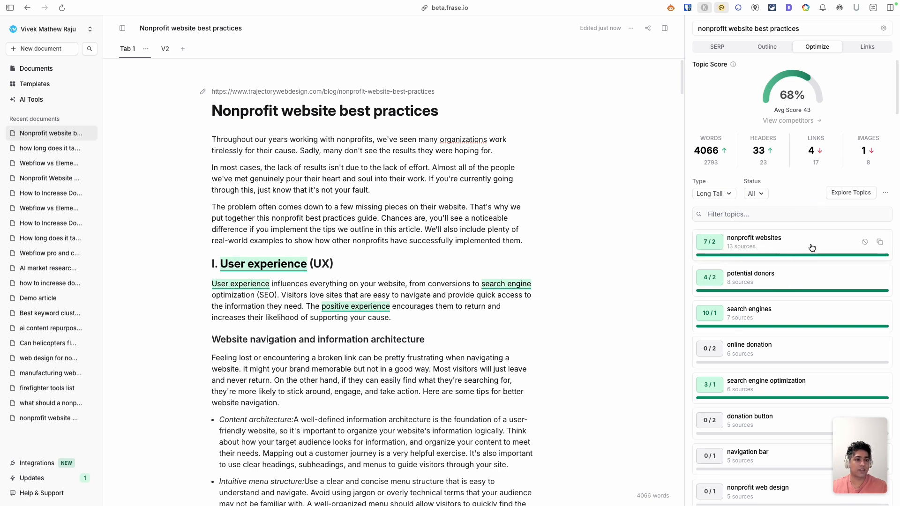
pyautogui.moveTo(697, 162); pyautogui.dragTo(883, 158)
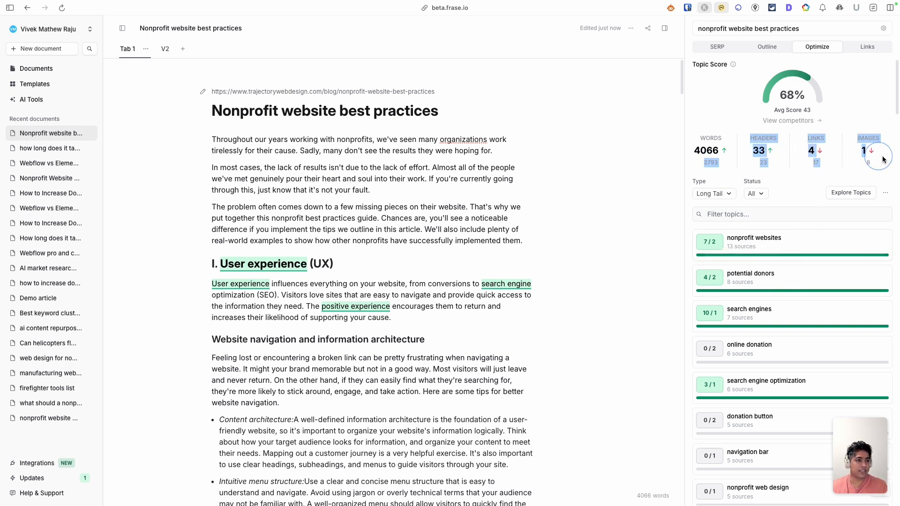
pyautogui.click(484, 214)
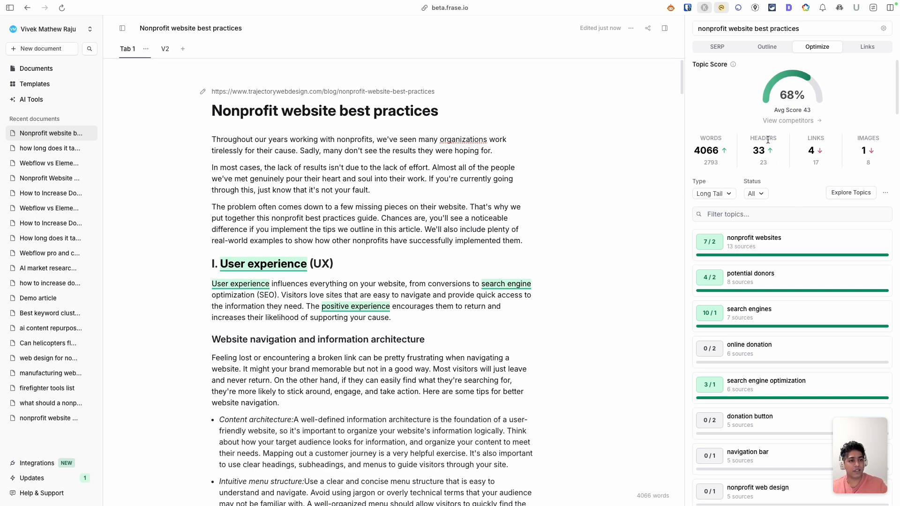
# - Examine the document's ranking among its topic competitors and return to the optimization scores
pyautogui.click(789, 120)
pyautogui.scroll(-5, 788, 167)
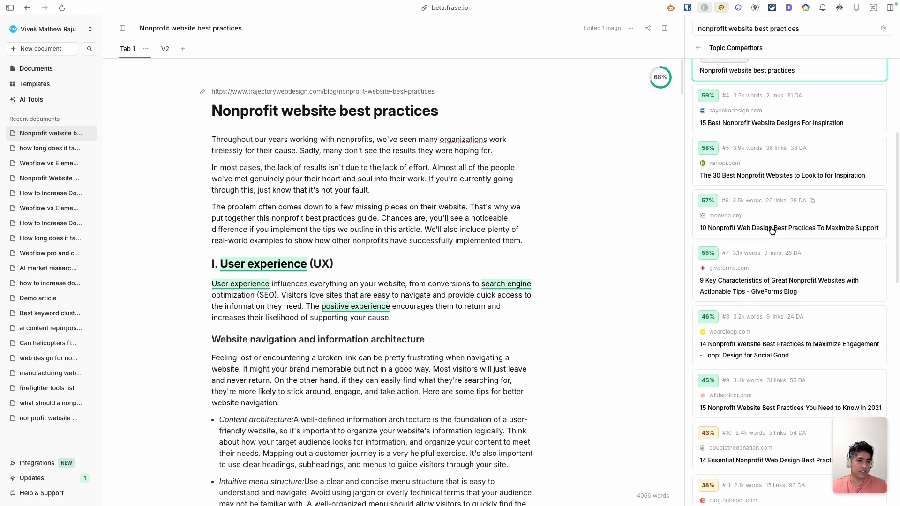
pyautogui.scroll(5, 769, 248)
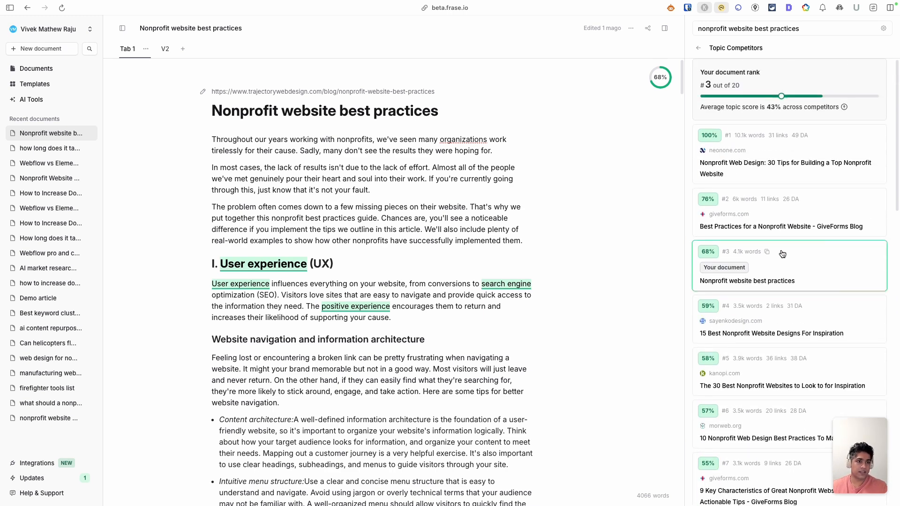
pyautogui.click(698, 48)
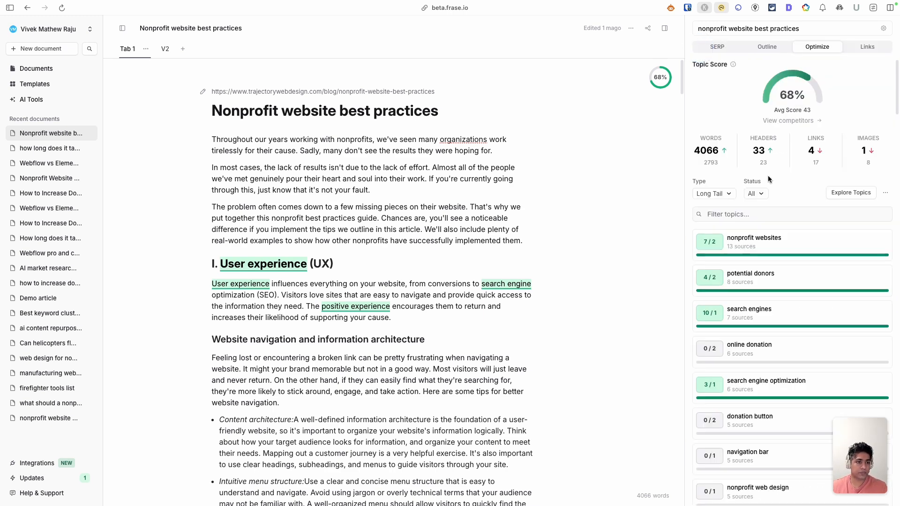
# - Skim the long-tail topics and examine how the search results mention the topic "potential donors"
pyautogui.scroll(-4, 812, 306)
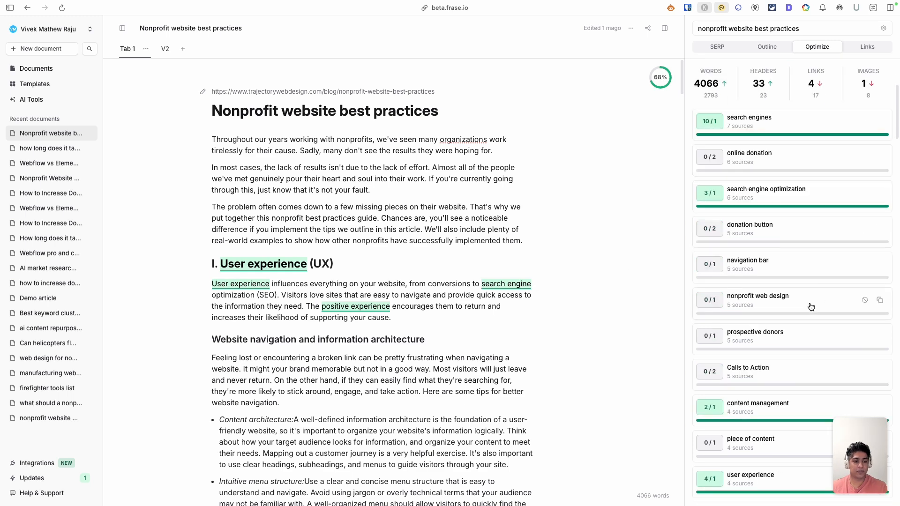
pyautogui.scroll(4, 798, 311)
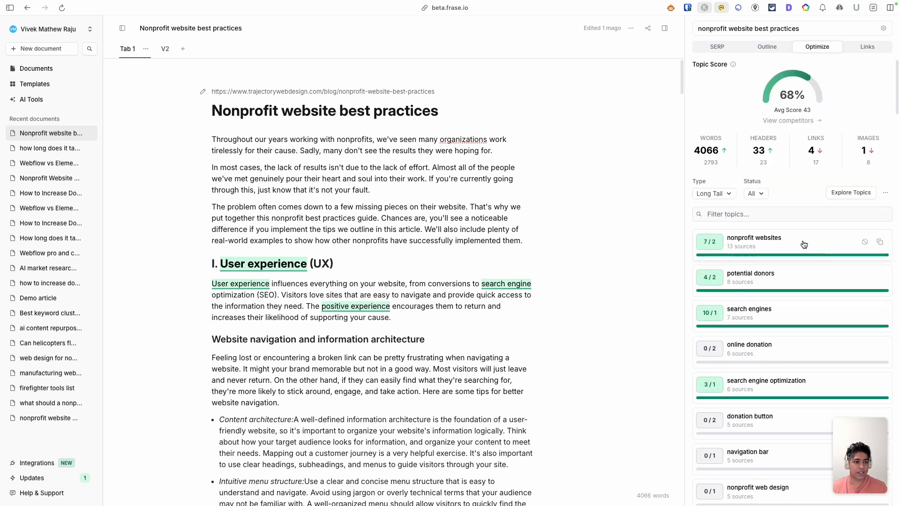
pyautogui.click(775, 282)
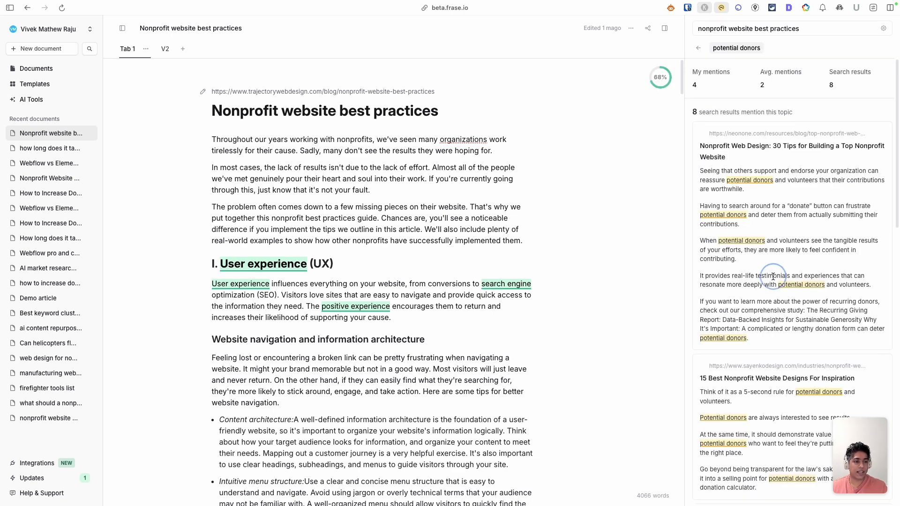
pyautogui.scroll(-1, 775, 276)
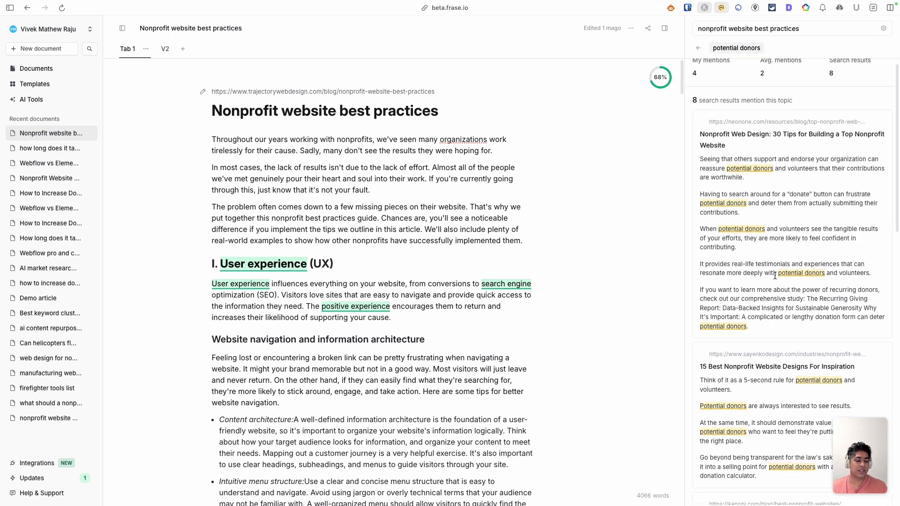
pyautogui.scroll(-12, 720, 201)
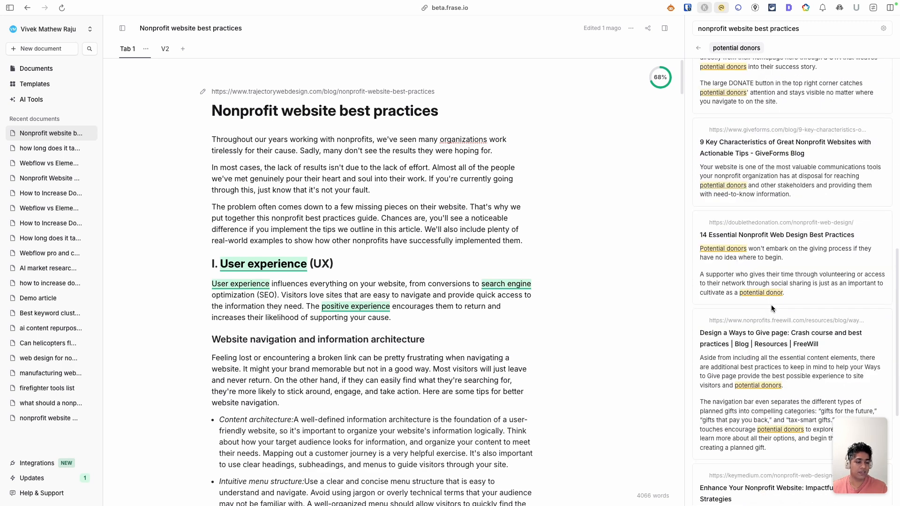
# - Read the competitor excerpts mentioning "potential donors" and return to the document's optimization topics
pyautogui.scroll(-6, 772, 308)
pyautogui.scroll(15, 766, 314)
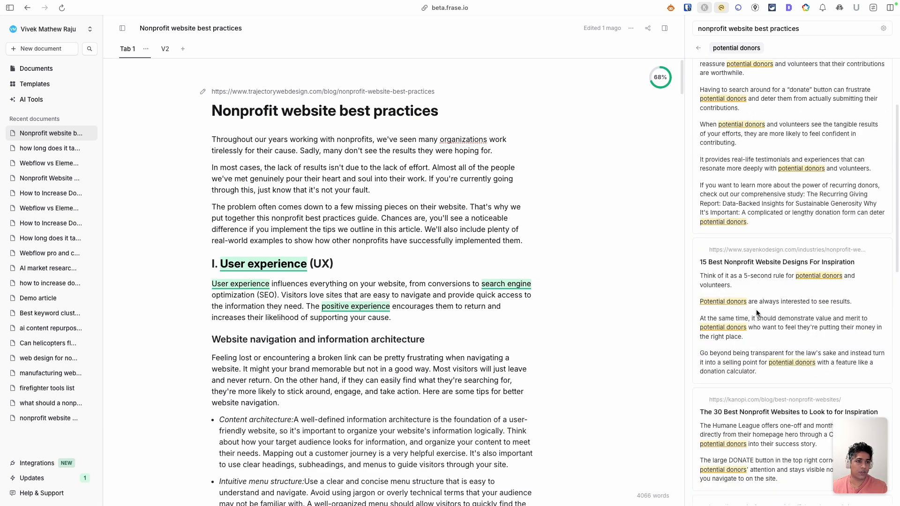
pyautogui.scroll(-10, 754, 274)
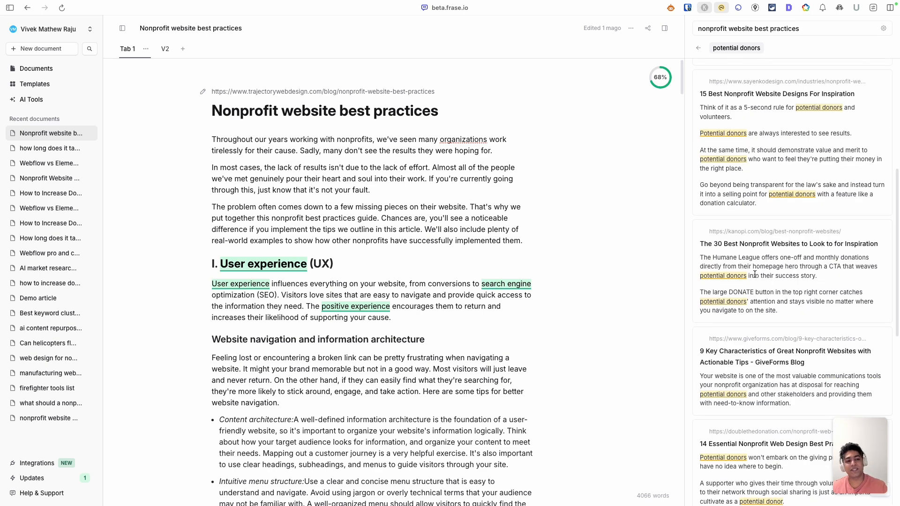
pyautogui.scroll(4, 758, 264)
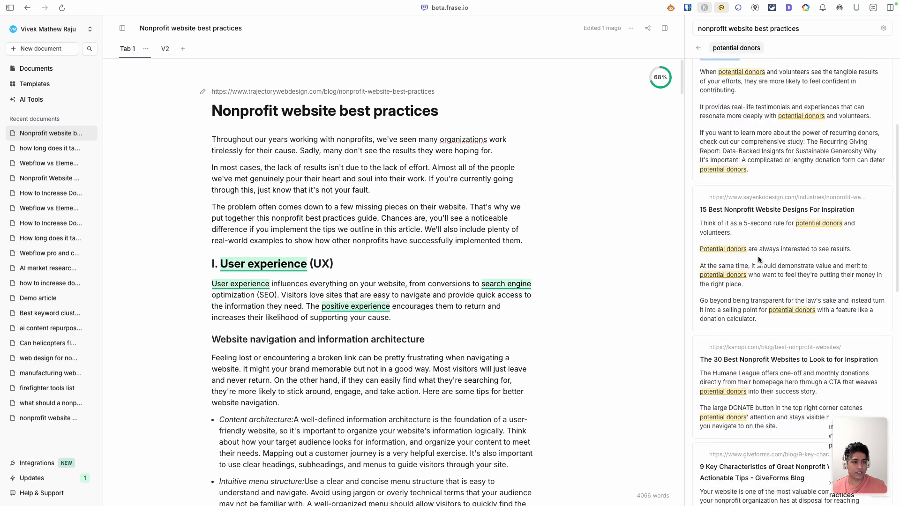
pyautogui.scroll(-2, 753, 265)
pyautogui.scroll(8, 749, 281)
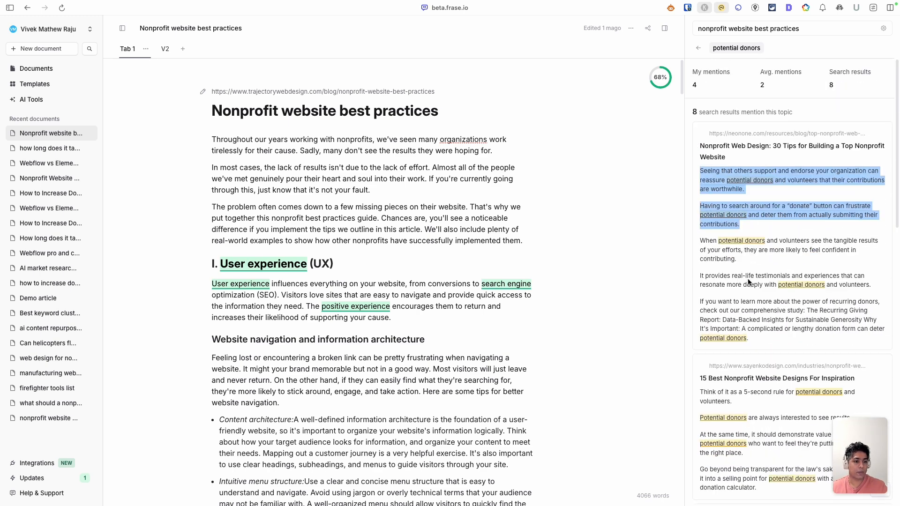
pyautogui.click(699, 48)
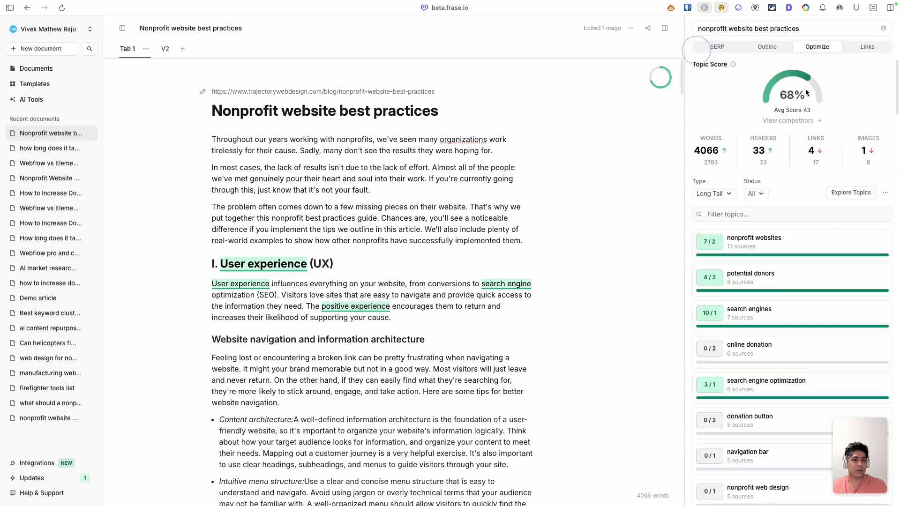
# - Switch to the legacy Frase document "How long does it take to redesign a website" and open its SERP Visualizer
pyautogui.click(527, 319)
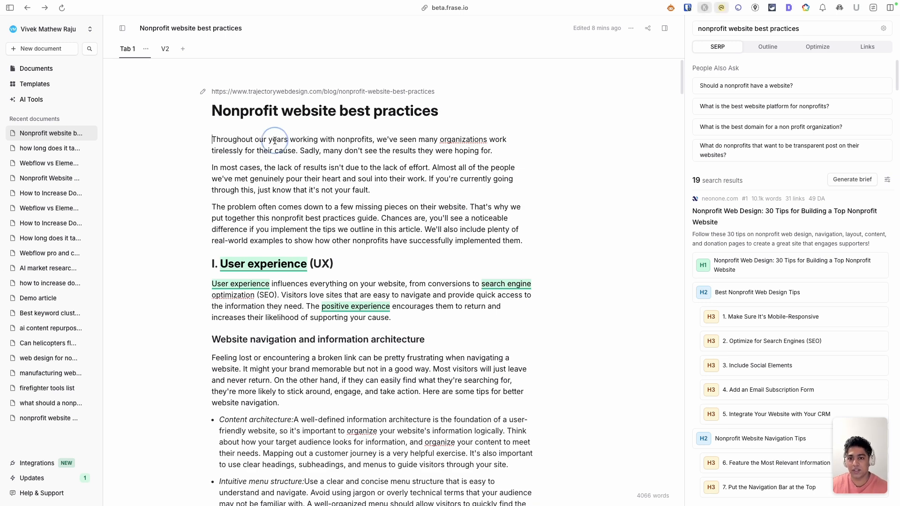
pyautogui.moveTo(2, 200)
pyautogui.click(30, 336)
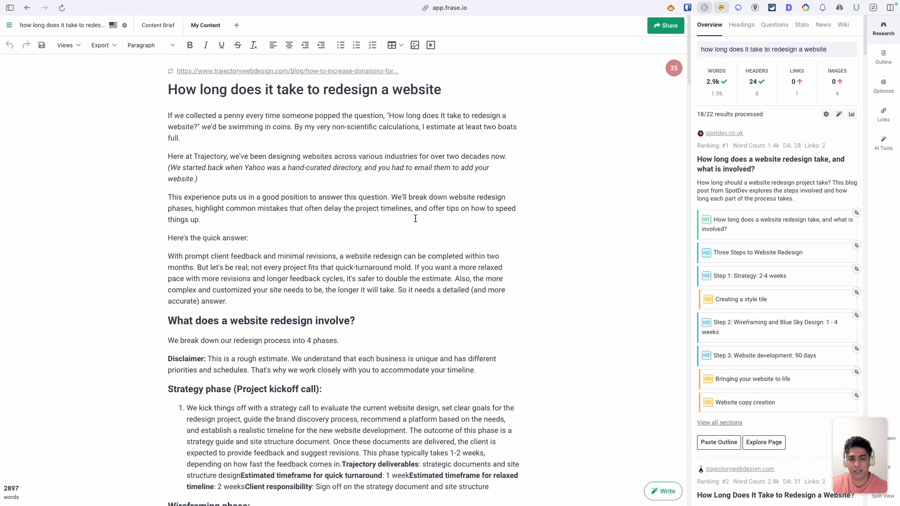
pyautogui.click(852, 116)
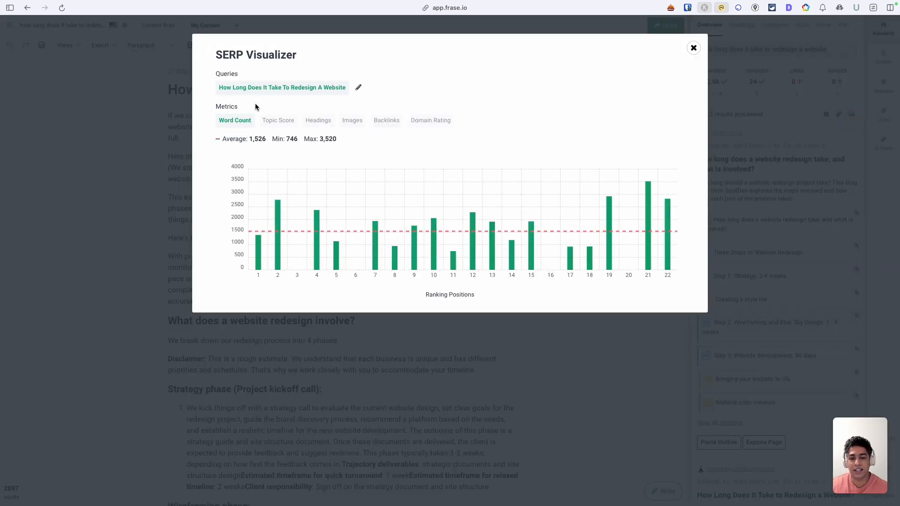
# - Compare the ranking pages by word count, topic score, headings, images and domain rating, then close the SERP Visualizer
pyautogui.click(279, 128)
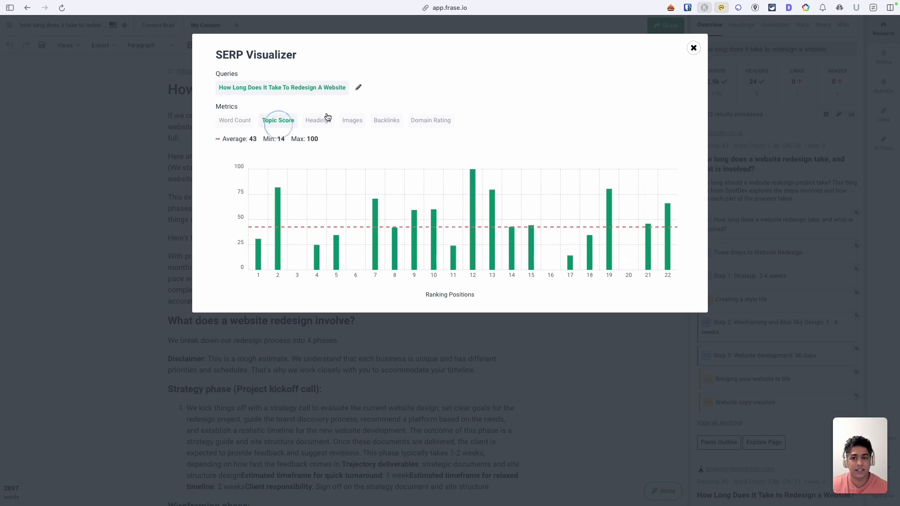
pyautogui.click(334, 125)
pyautogui.click(360, 125)
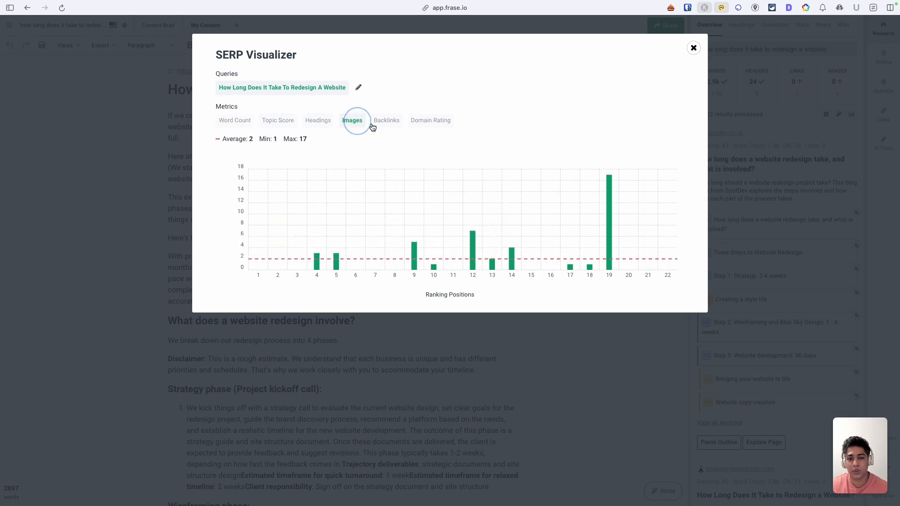
pyautogui.click(247, 121)
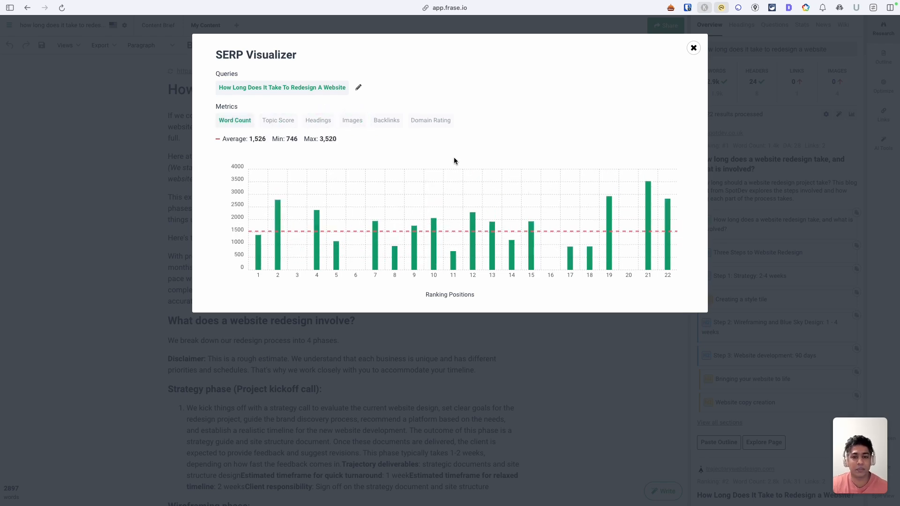
pyautogui.click(272, 121)
pyautogui.click(315, 122)
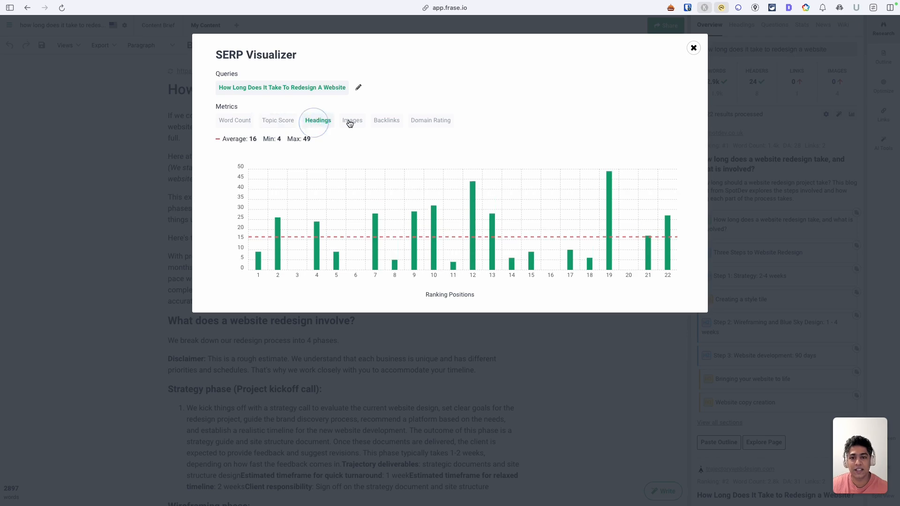
pyautogui.click(350, 122)
pyautogui.click(446, 122)
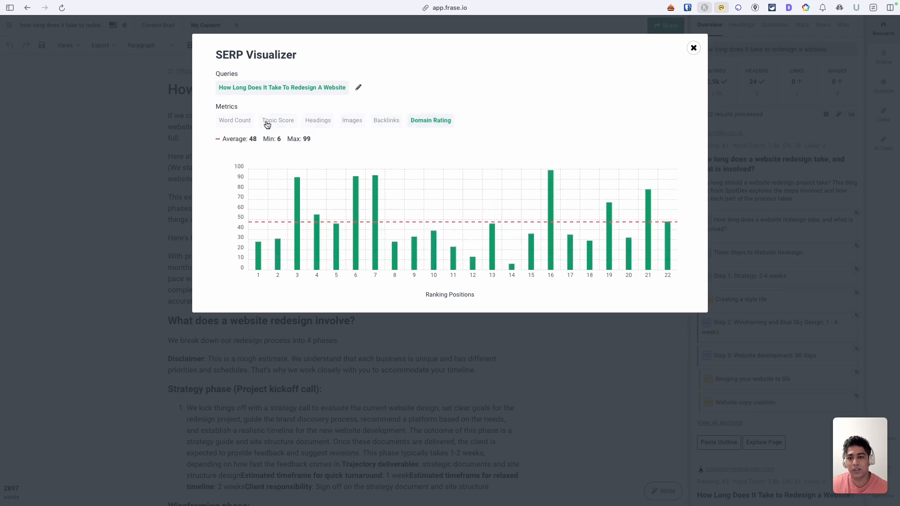
pyautogui.click(235, 123)
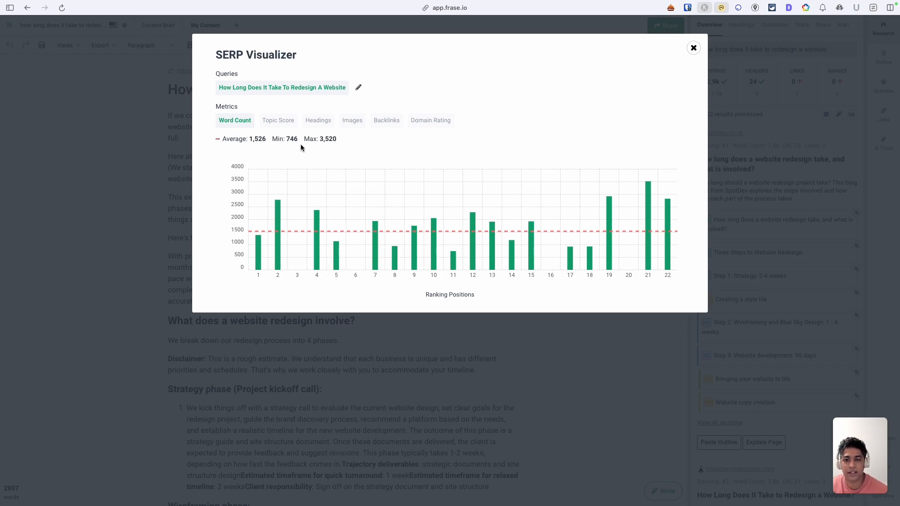
pyautogui.click(290, 122)
pyautogui.click(327, 122)
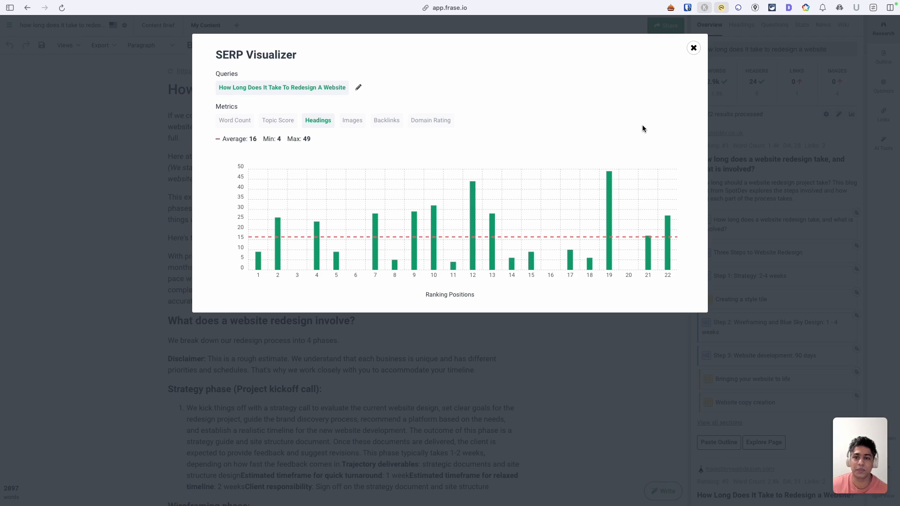
pyautogui.press('Escape')
# - Open the Wikipedia Concept Map tool, search for "Marketing" in English and generate a concept map from the Marketing topic
pyautogui.click(9, 26)
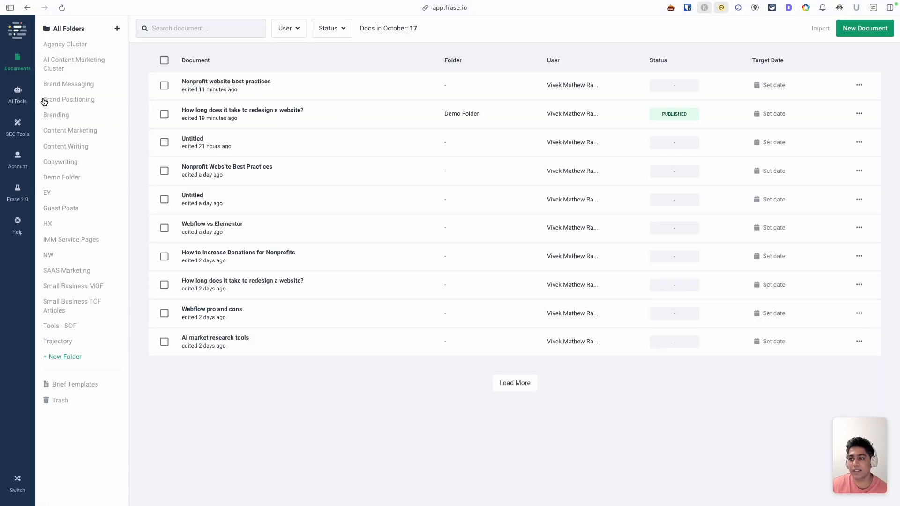
pyautogui.click(18, 128)
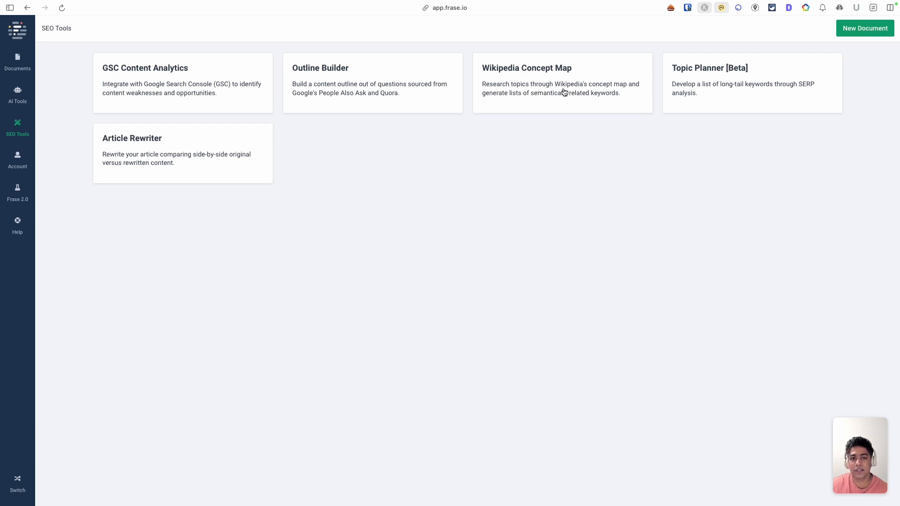
pyautogui.click(539, 103)
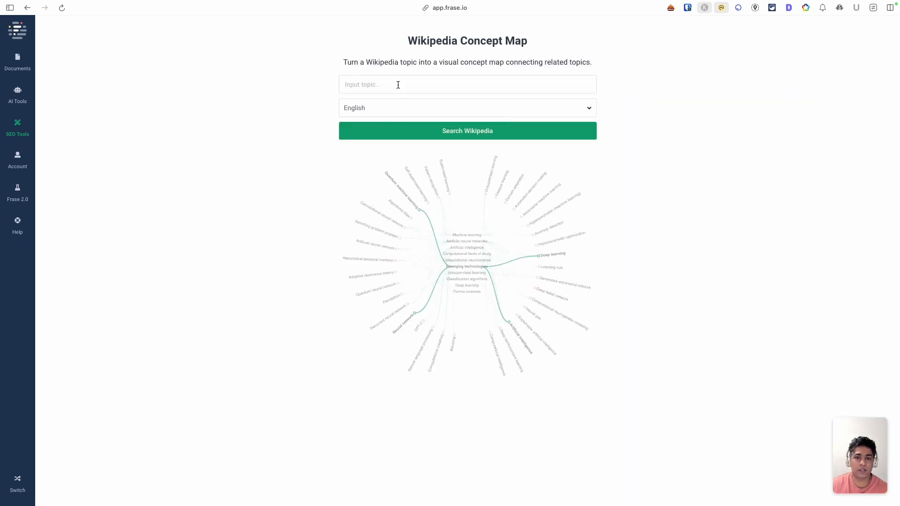
pyautogui.click(398, 84)
pyautogui.write('Marketing')
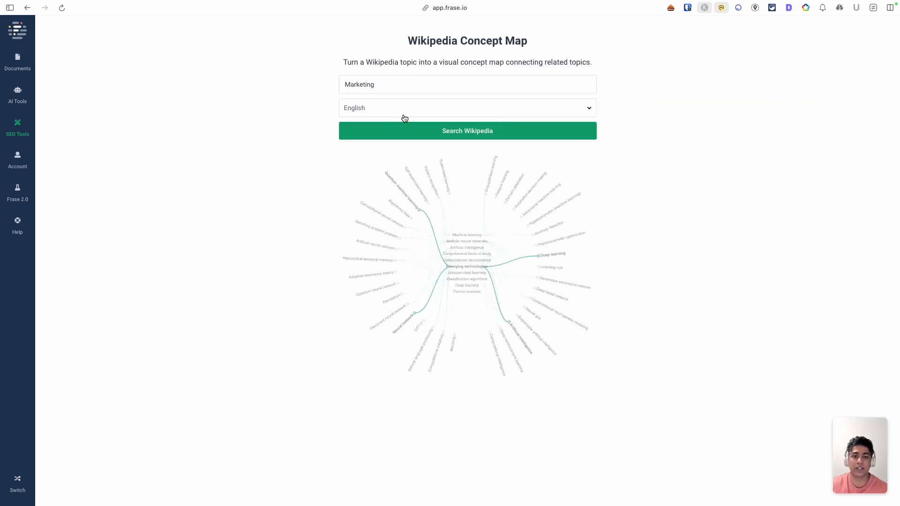
pyautogui.click(429, 137)
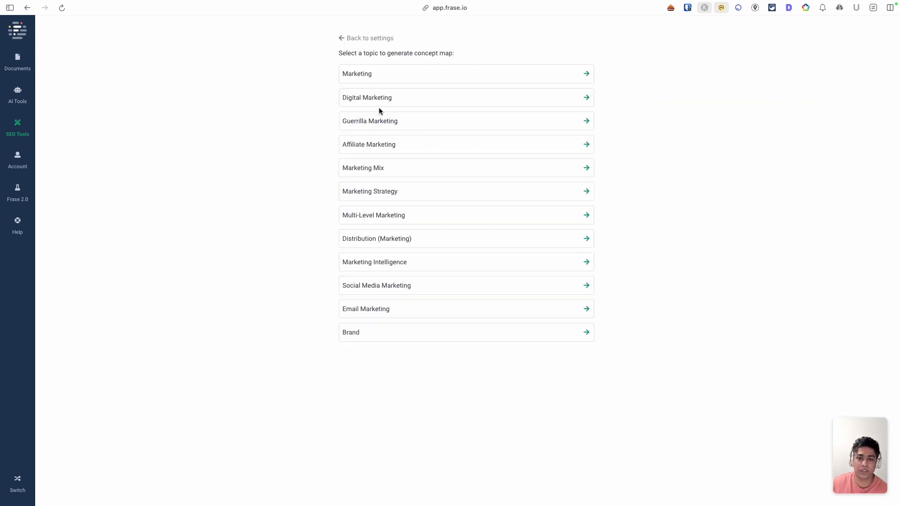
pyautogui.click(578, 74)
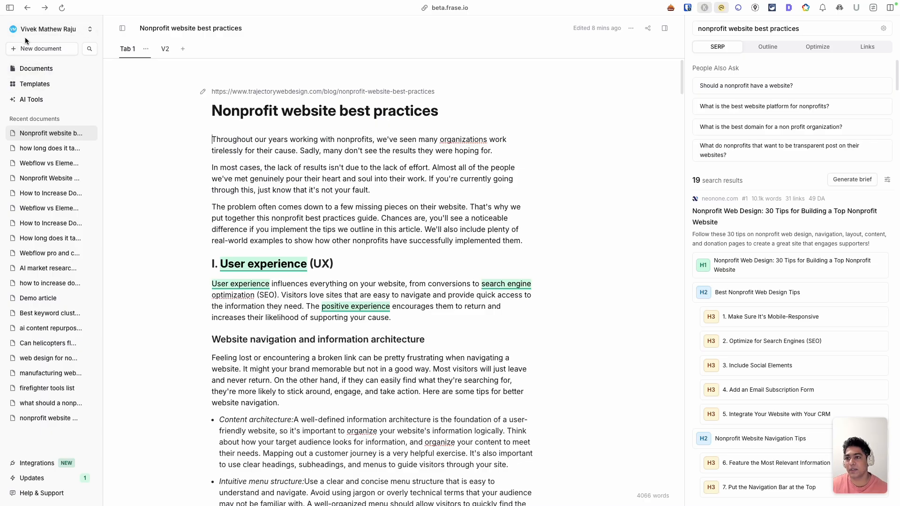
# - Return to the nonprofit document in the new Frase and toggle the interface to dark mode and back to light mode
pyautogui.click(89, 29)
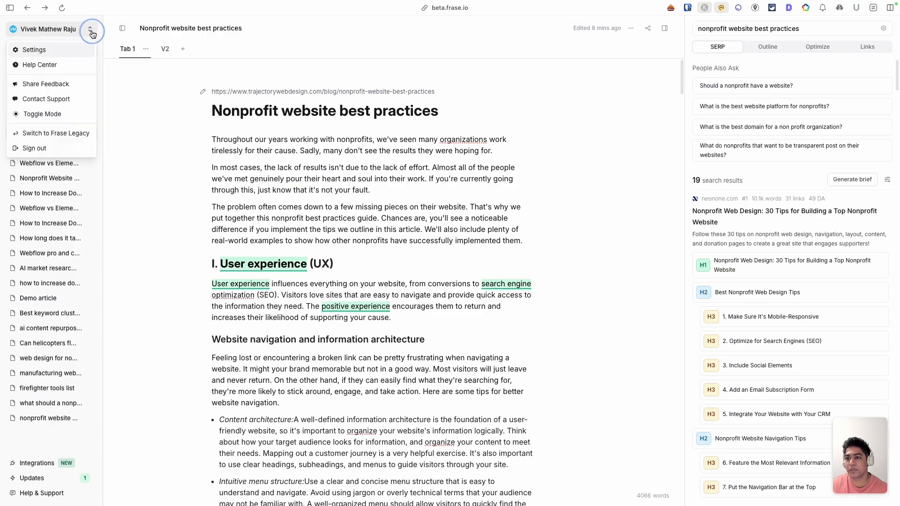
pyautogui.click(49, 114)
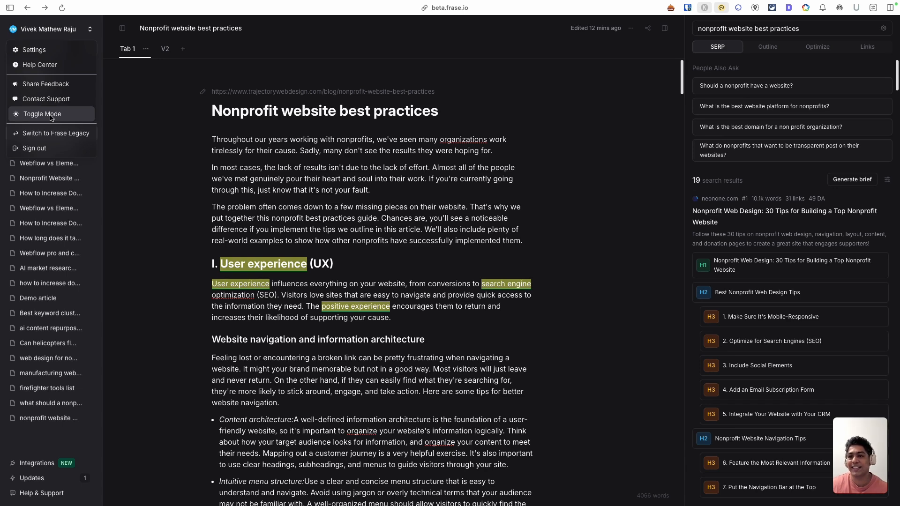
pyautogui.click(50, 115)
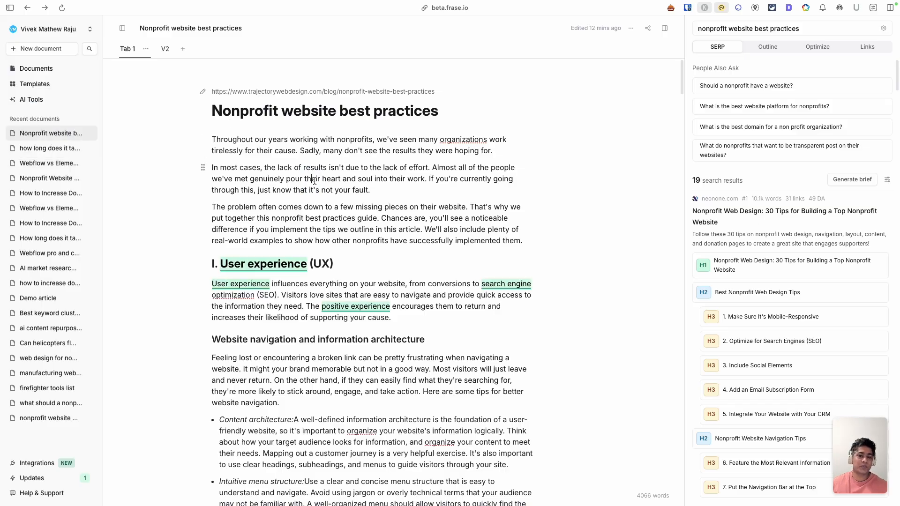